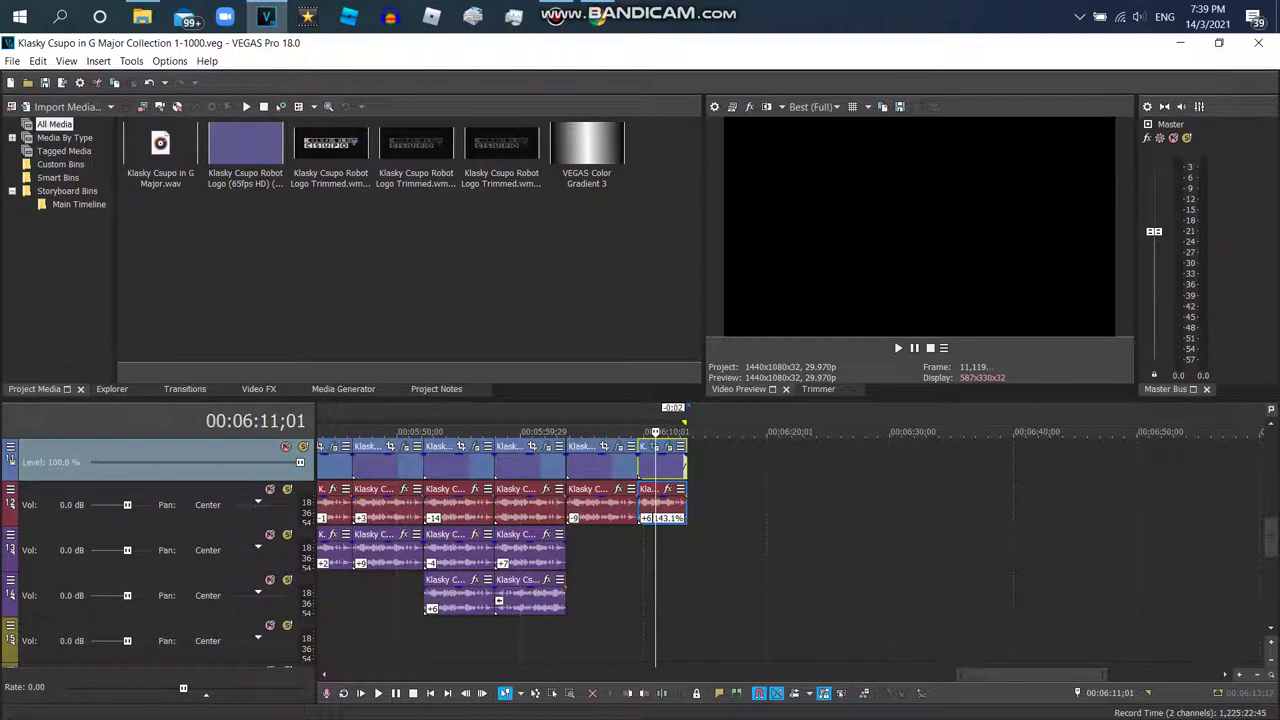
# - Place the Klasky Csupo Robot Logo (65fps HD) clip directly after the last event on the timeline
pyautogui.click(667, 431)
pyautogui.click(245, 150)
pyautogui.moveTo(245, 150); pyautogui.dragTo(694, 470)
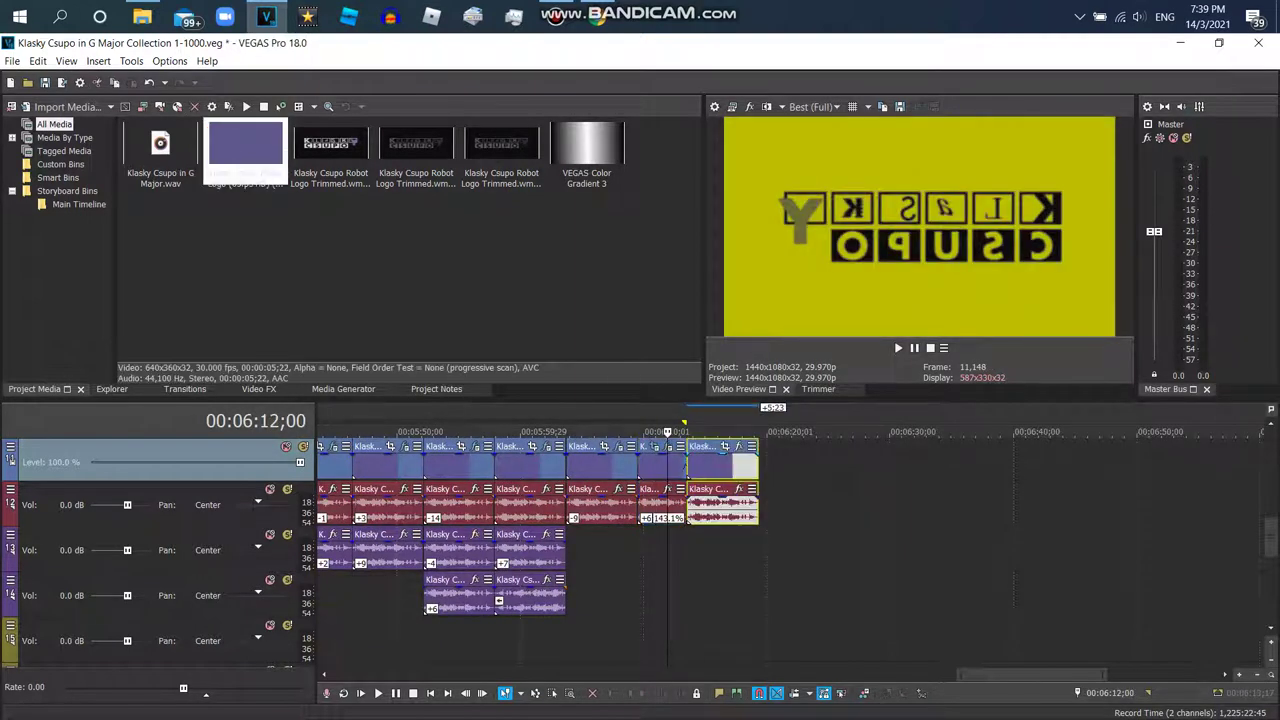
# - Apply the G Major 66 filter package to the new video event and review its Black and White, Sharpen and Threshold settings
pyautogui.click(739, 446)
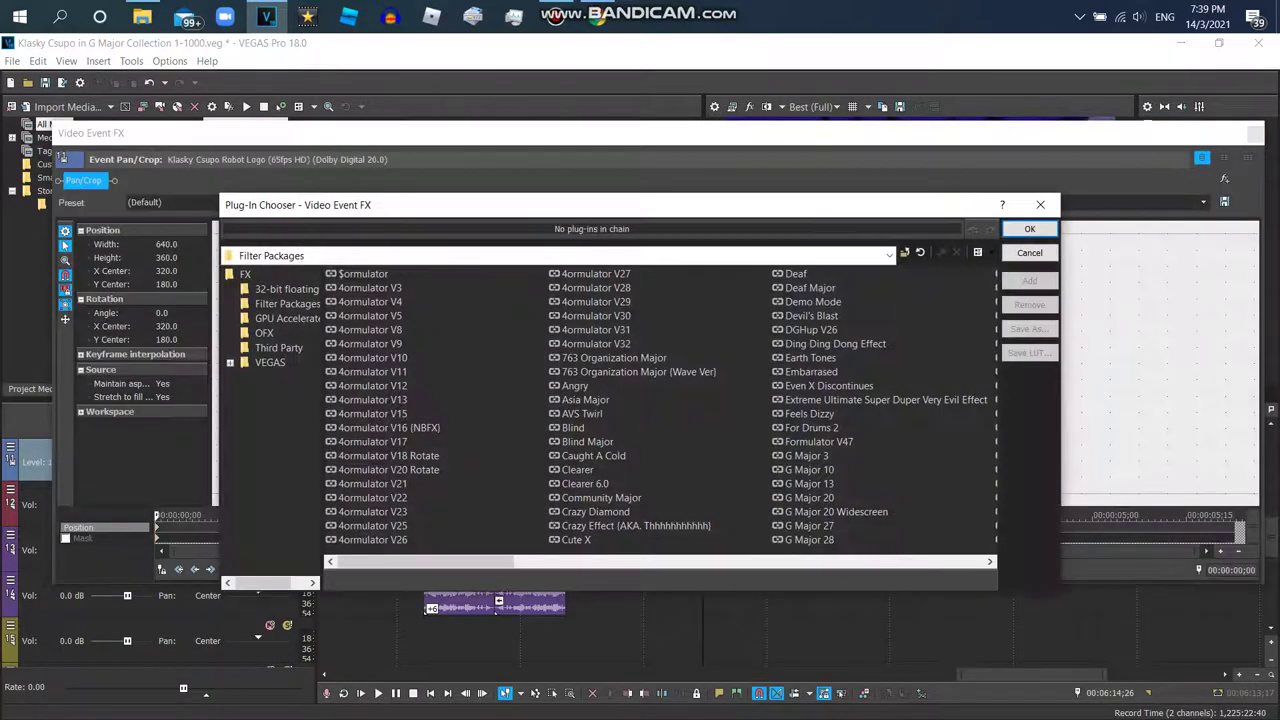
pyautogui.hscroll(2, 660, 406)
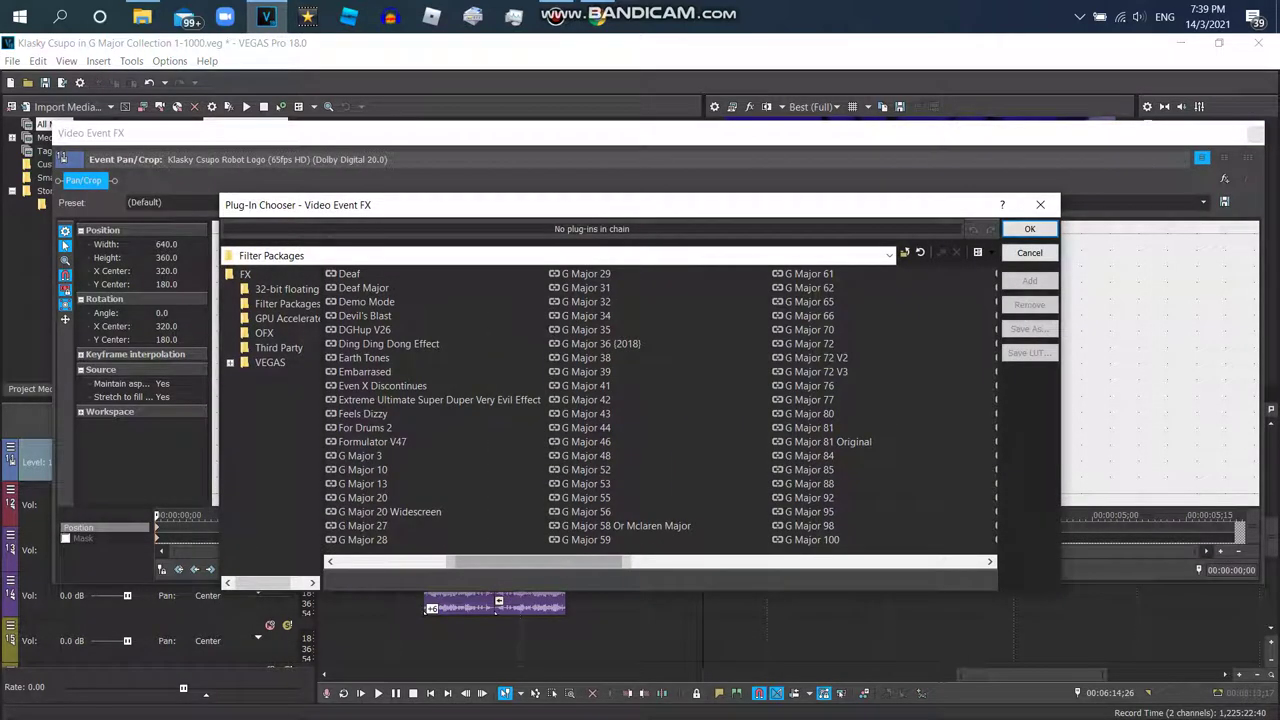
pyautogui.doubleClick(810, 315)
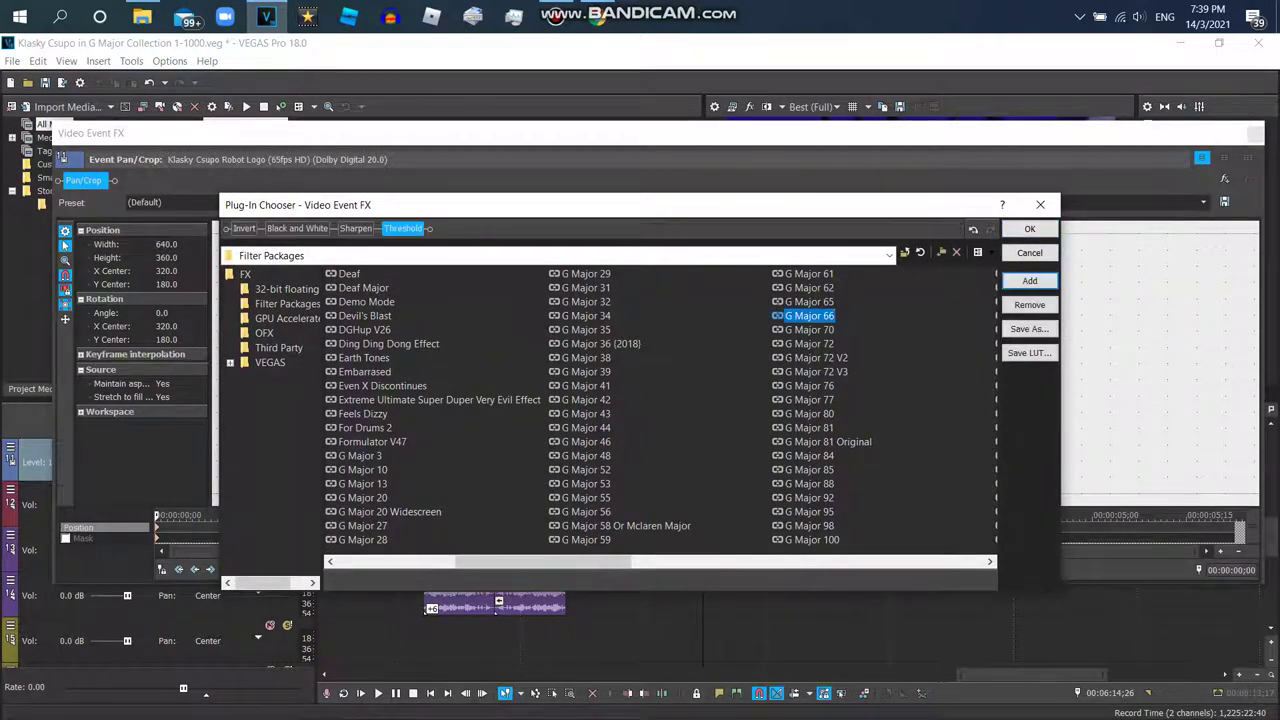
pyautogui.click(1029, 229)
pyautogui.click(209, 180)
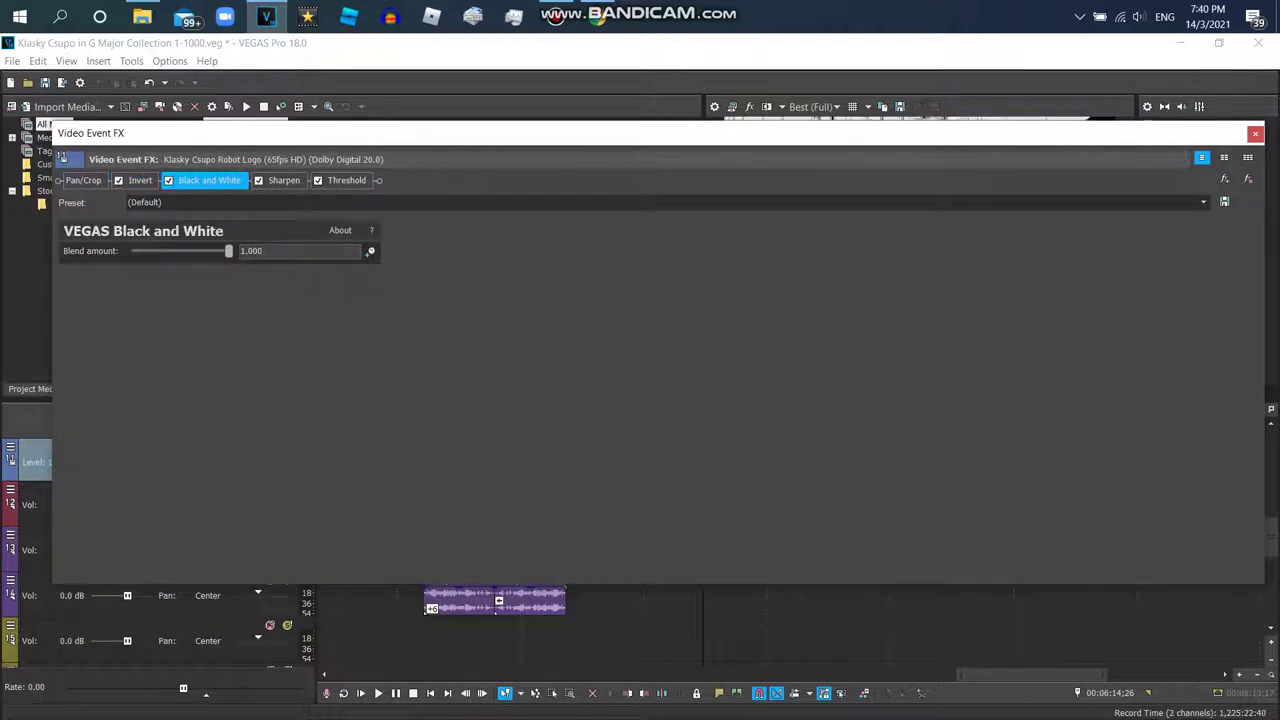
pyautogui.click(283, 180)
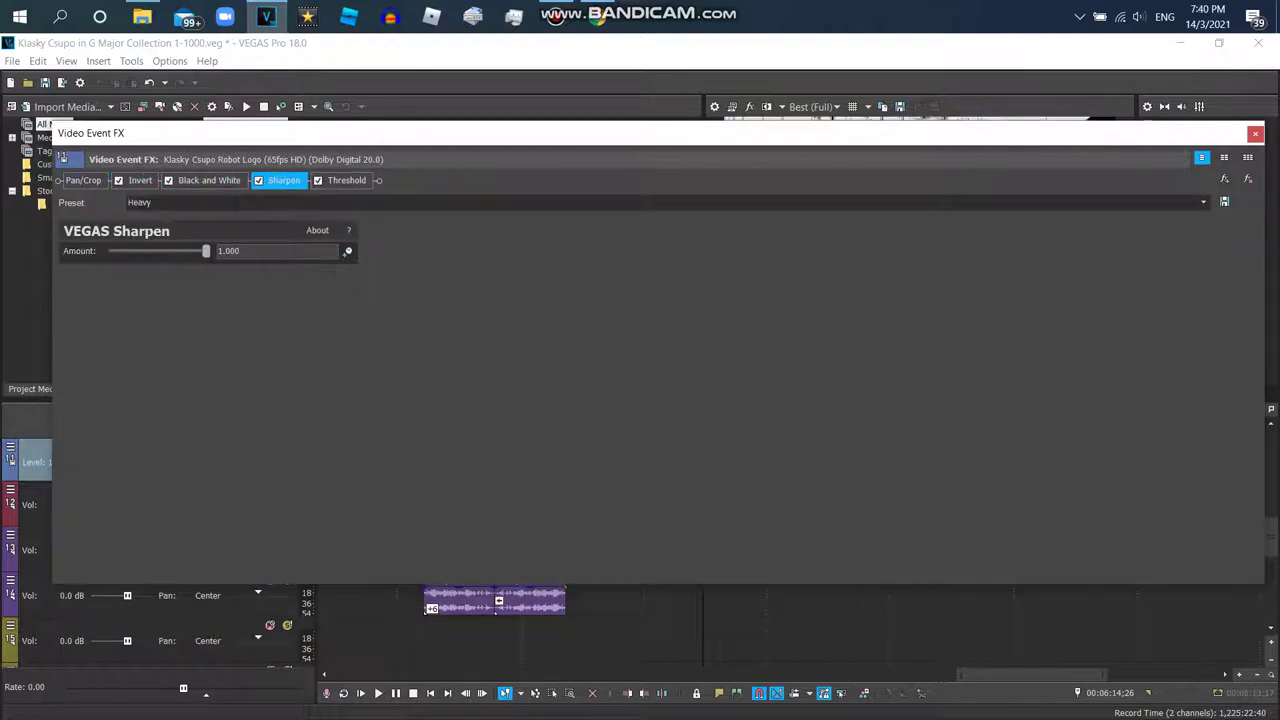
pyautogui.click(346, 180)
pyautogui.click(1255, 133)
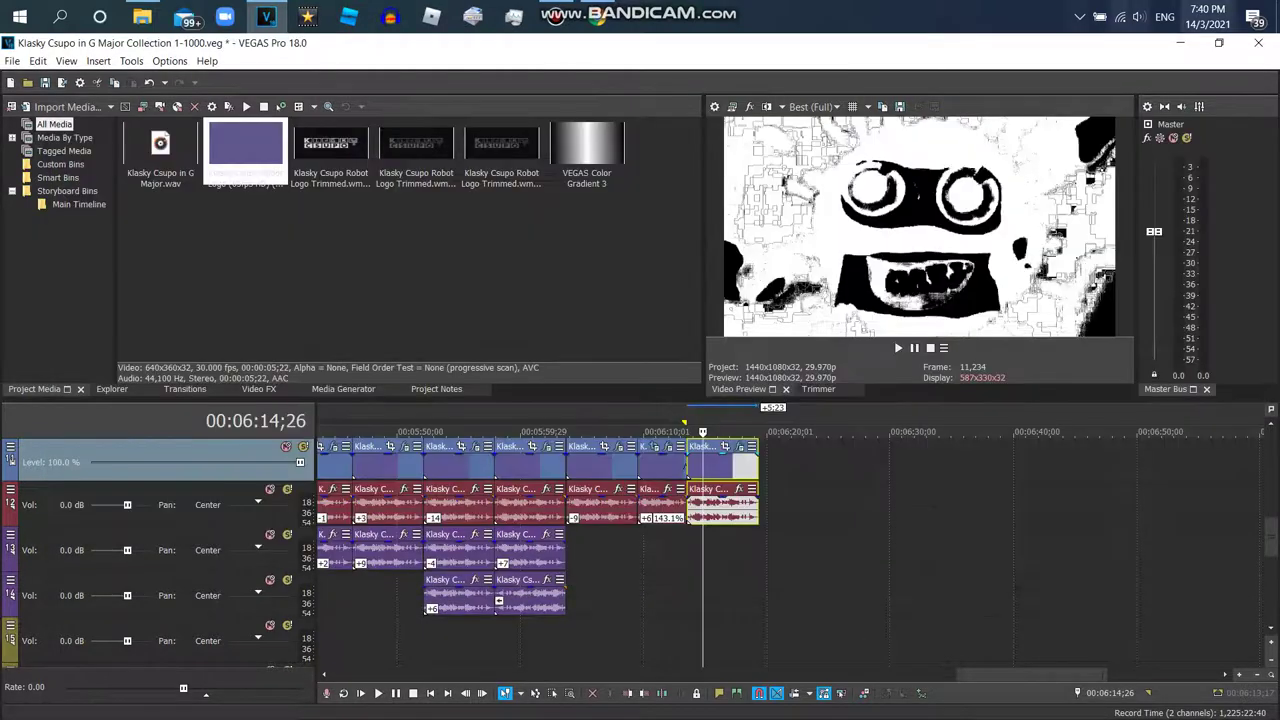
# - Add a second copy of the clip beneath the new event and delete its video track, keeping only the audio
pyautogui.moveTo(245, 150); pyautogui.dragTo(688, 546)
pyautogui.rightClick(667, 540)
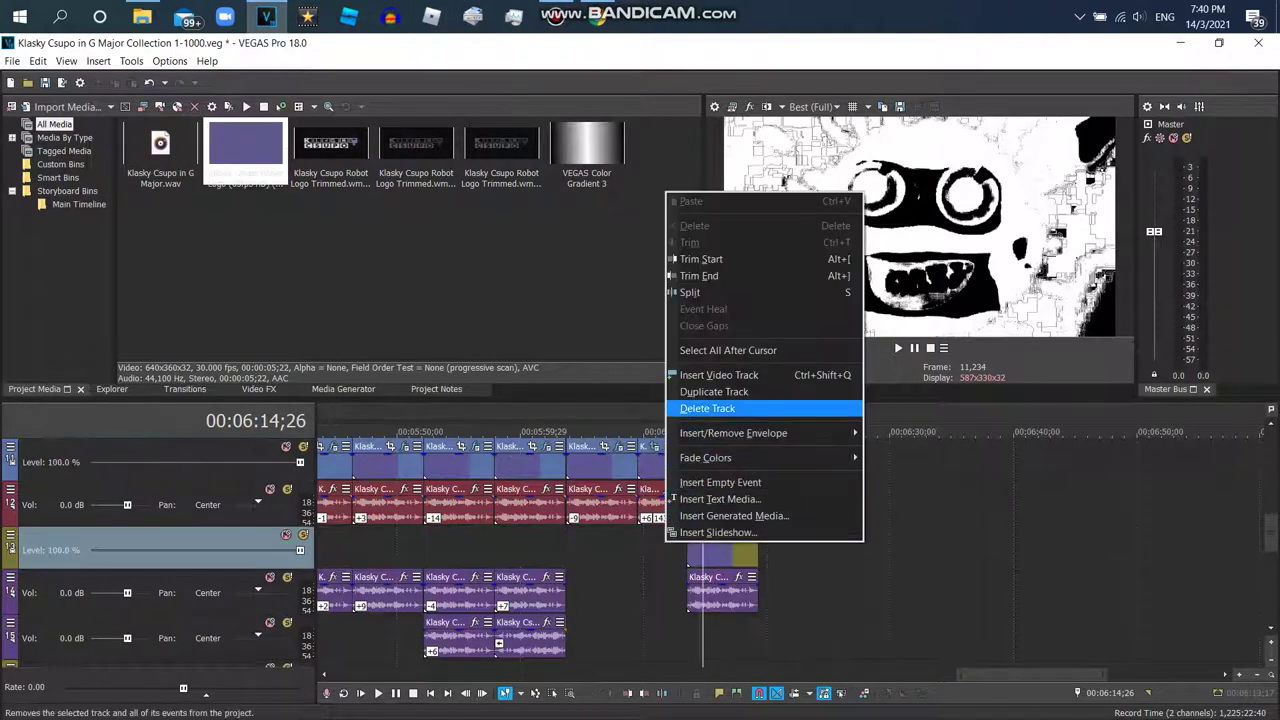
pyautogui.click(707, 408)
# - Check the pitch list in the browser, and set the first audio event to élastique, Soloist (Speech), with pitch change -2.39
pyautogui.hotkey('alt', 'Tab')
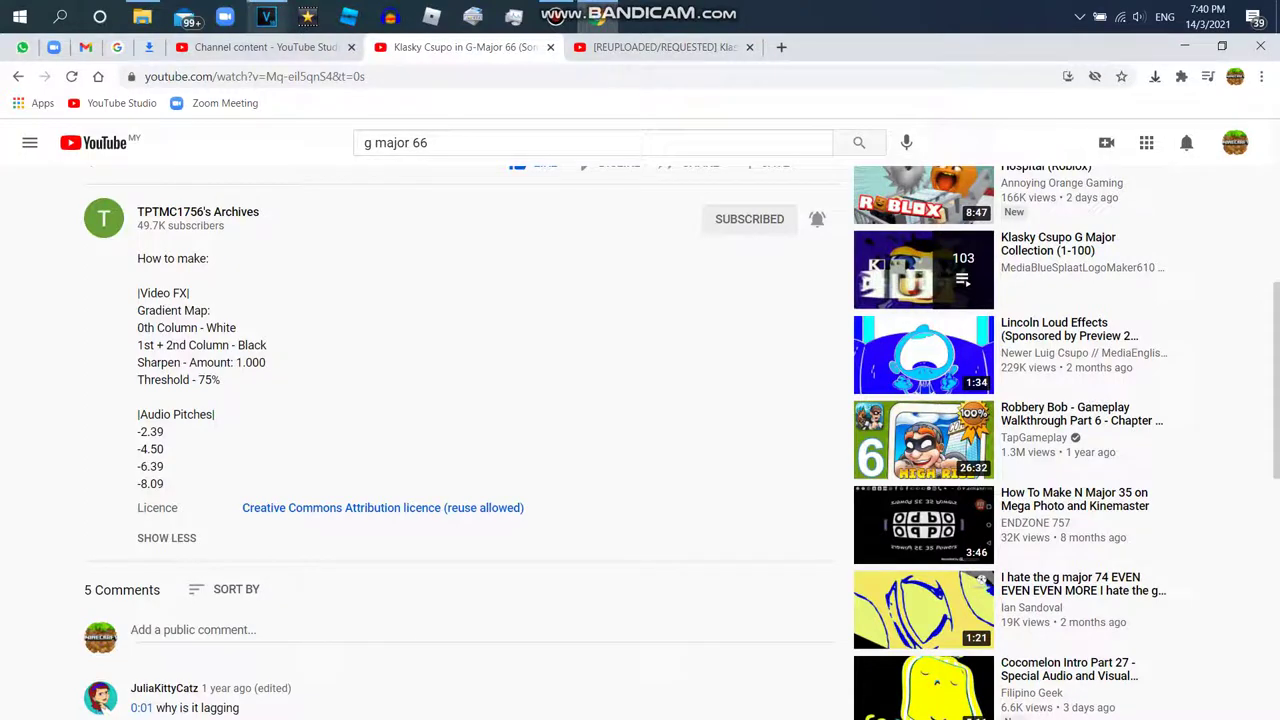
pyautogui.click(266, 16)
pyautogui.rightClick(736, 510)
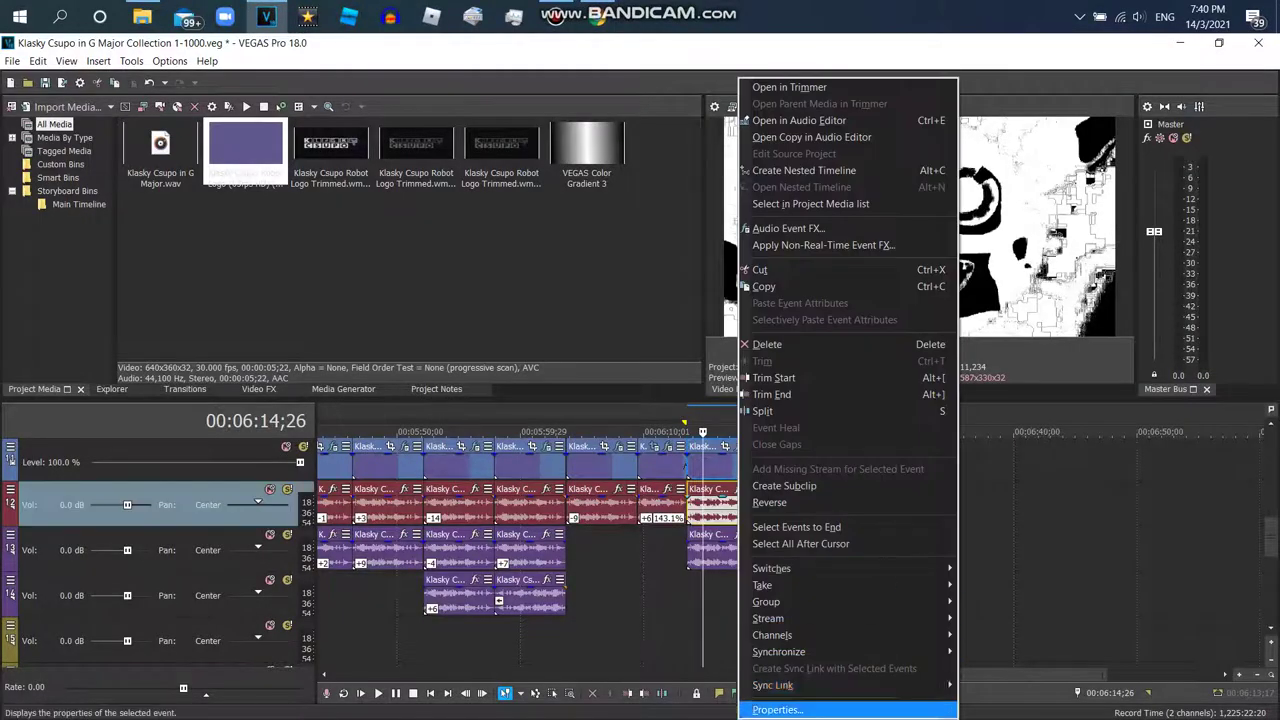
pyautogui.click(790, 703)
pyautogui.write('2')
pyautogui.click(685, 312)
pyautogui.click(640, 328)
pyautogui.click(686, 335)
pyautogui.click(640, 374)
pyautogui.click(726, 398)
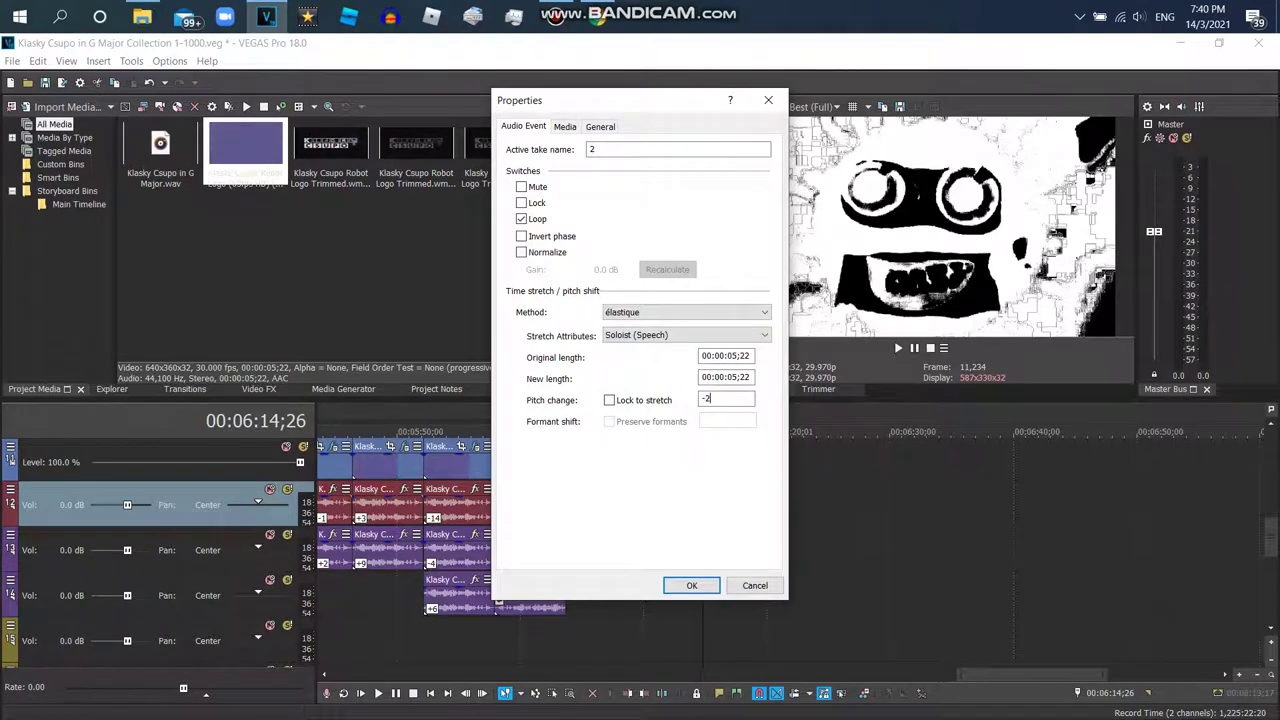
pyautogui.press('Return')
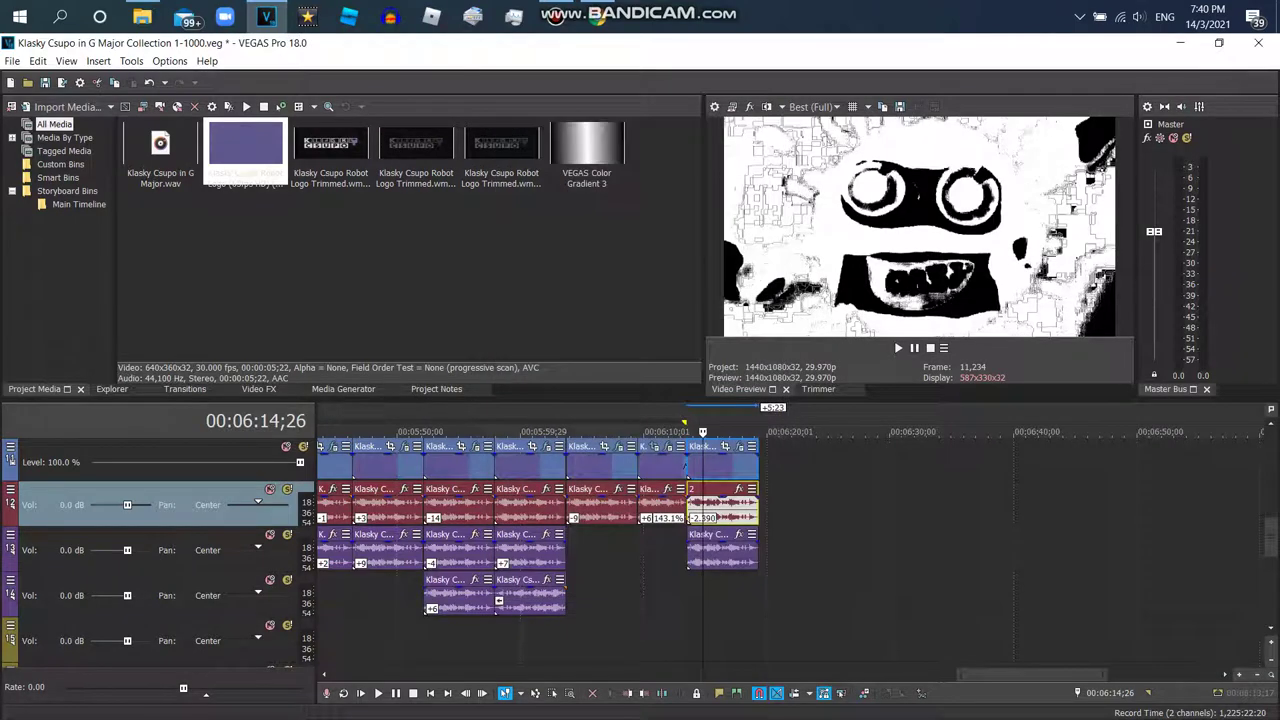
# - Set the second audio event to élastique, Soloist (Speech), with the listed pitch change of -4.50
pyautogui.rightClick(728, 550)
pyautogui.click(768, 709)
pyautogui.click(685, 312)
pyautogui.click(640, 330)
pyautogui.click(686, 335)
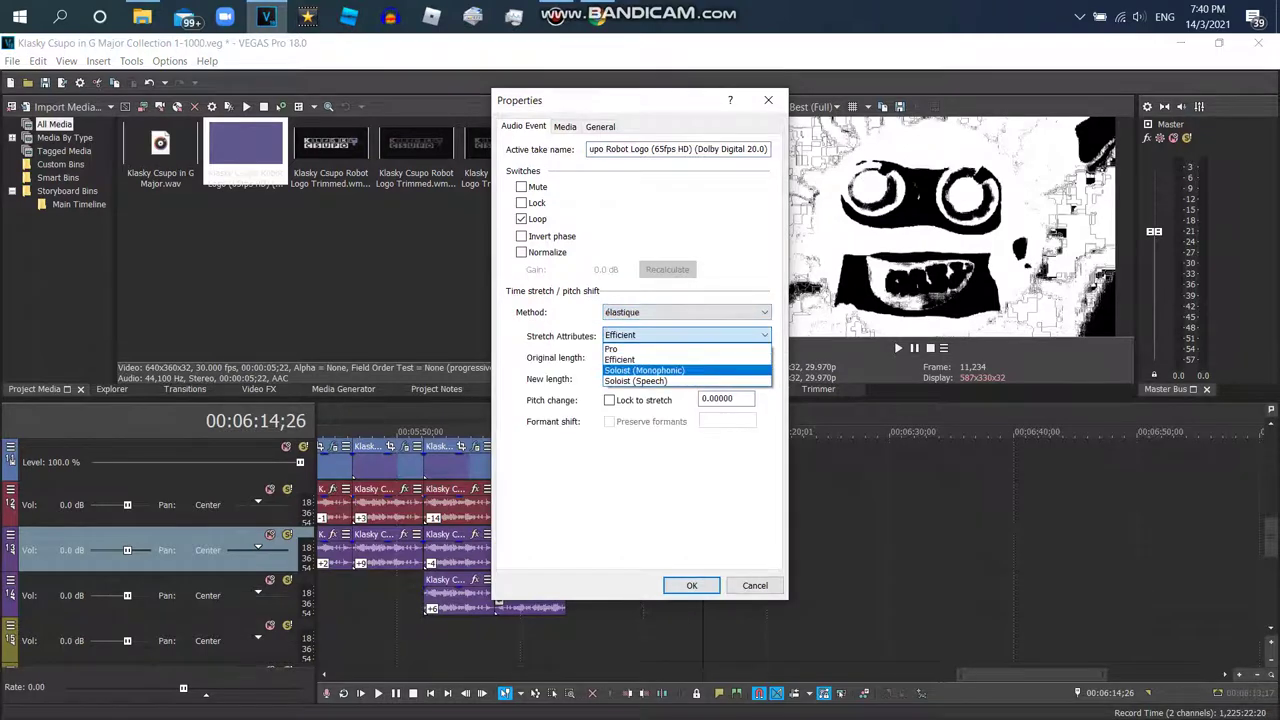
pyautogui.click(636, 381)
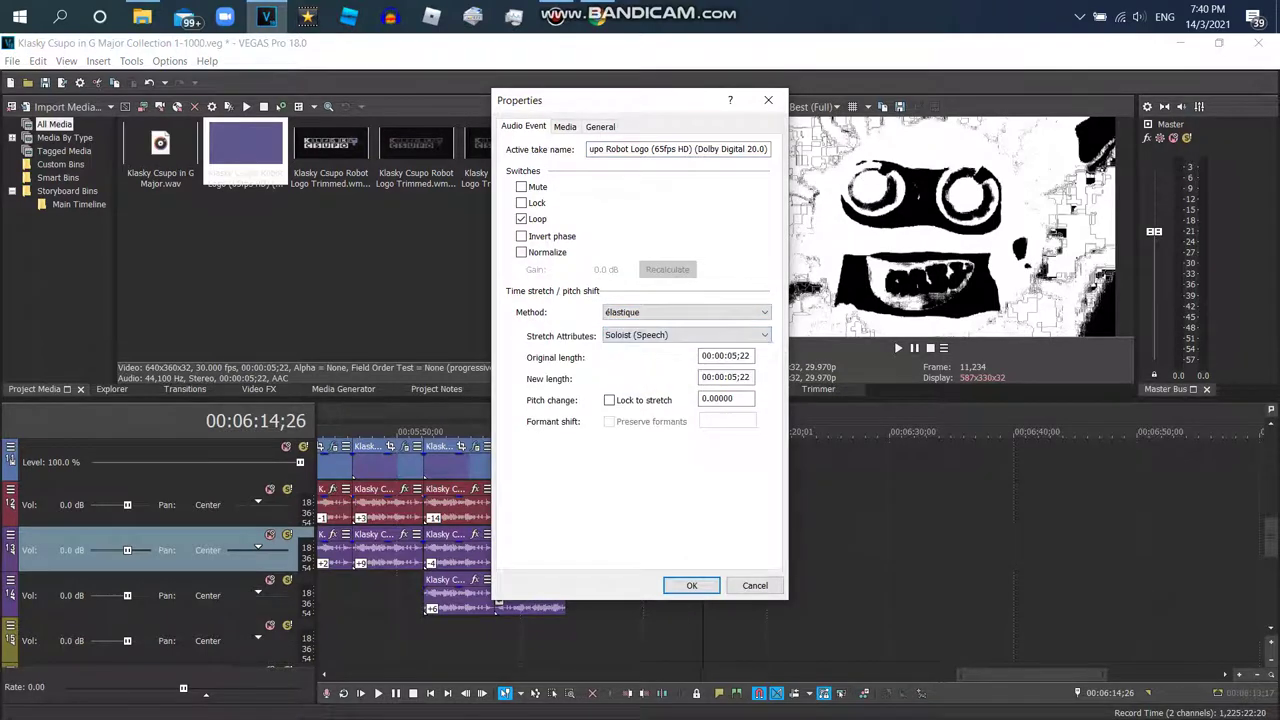
pyautogui.hotkey('alt', 'Tab')
pyautogui.hotkey('alt', 'Tab')
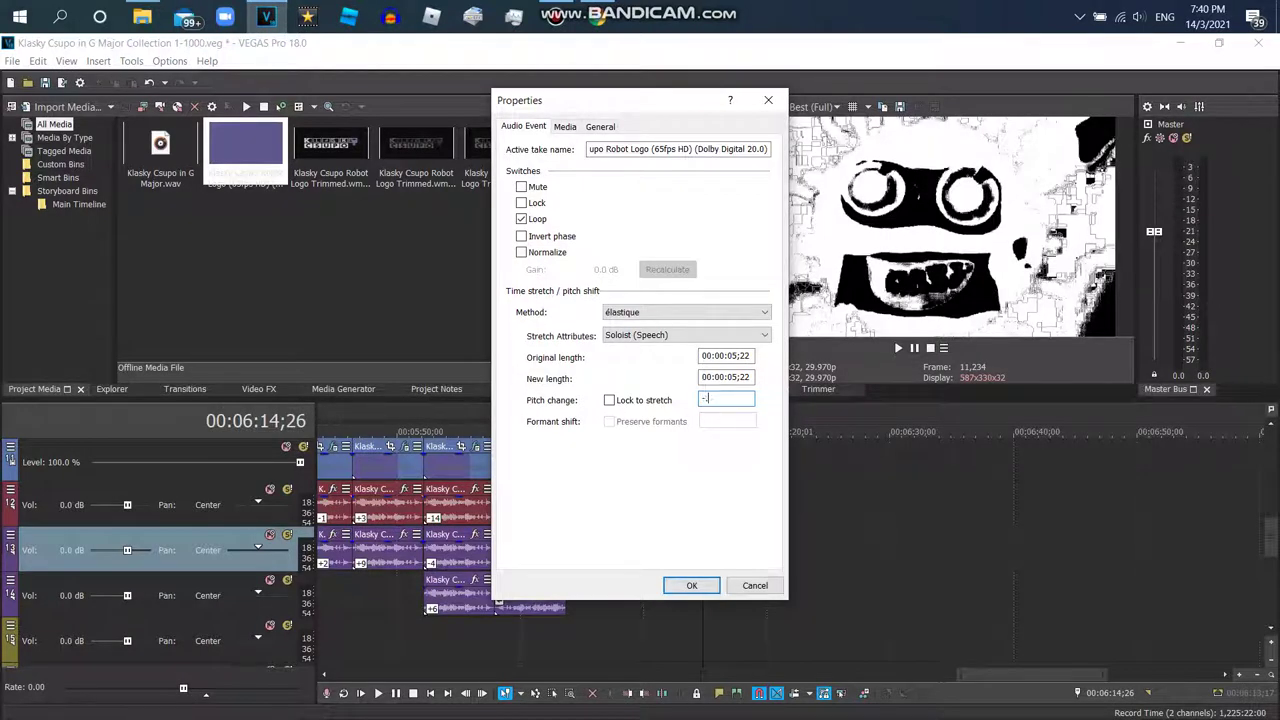
pyautogui.press('Return')
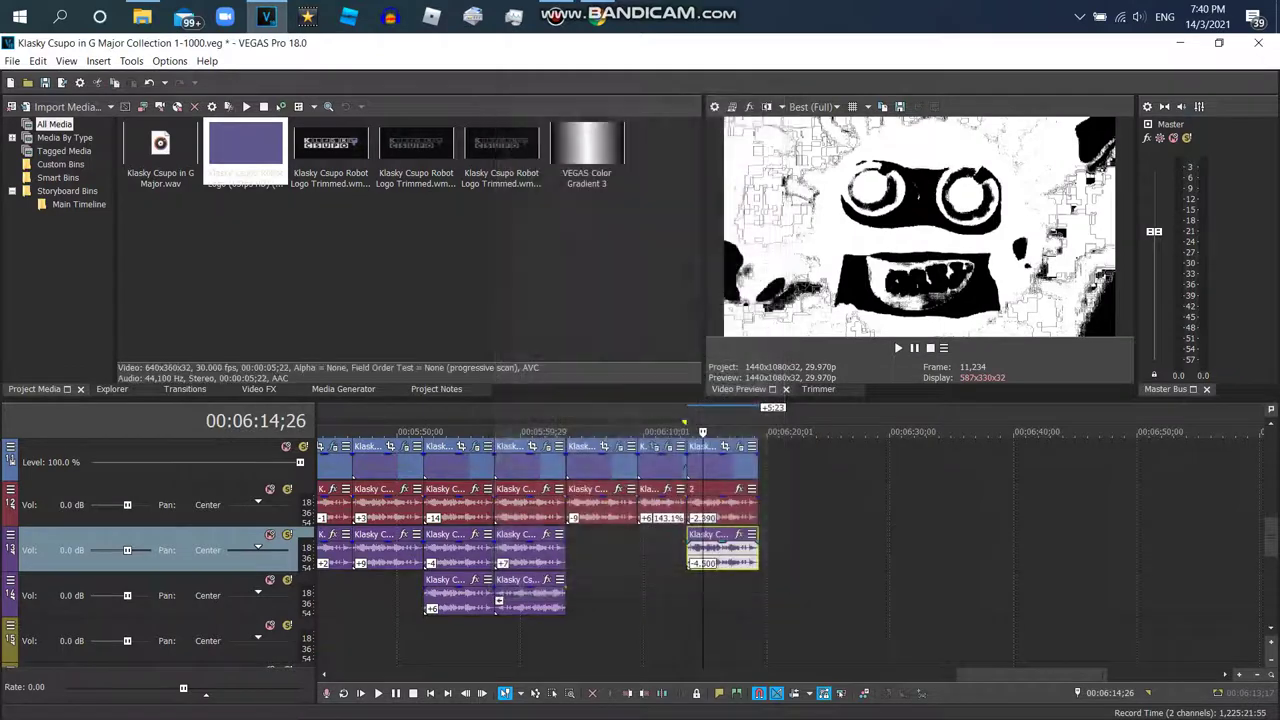
# - Copy the second audio event onto the third audio track below it and set the copy's pitch change to -6.39
pyautogui.rightClick(725, 548)
pyautogui.click(850, 287)
pyautogui.rightClick(712, 598)
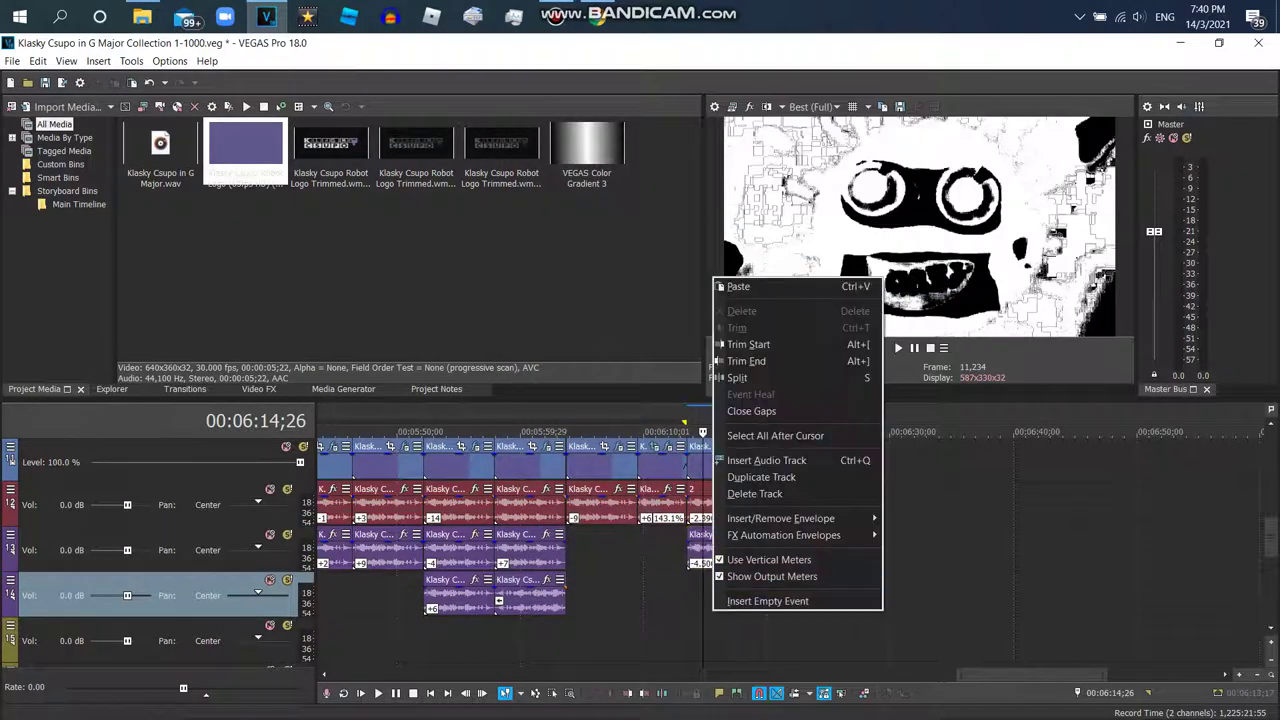
pyautogui.click(745, 287)
pyautogui.rightClick(718, 590)
pyautogui.click(780, 703)
pyautogui.hotkey('alt', 'Tab')
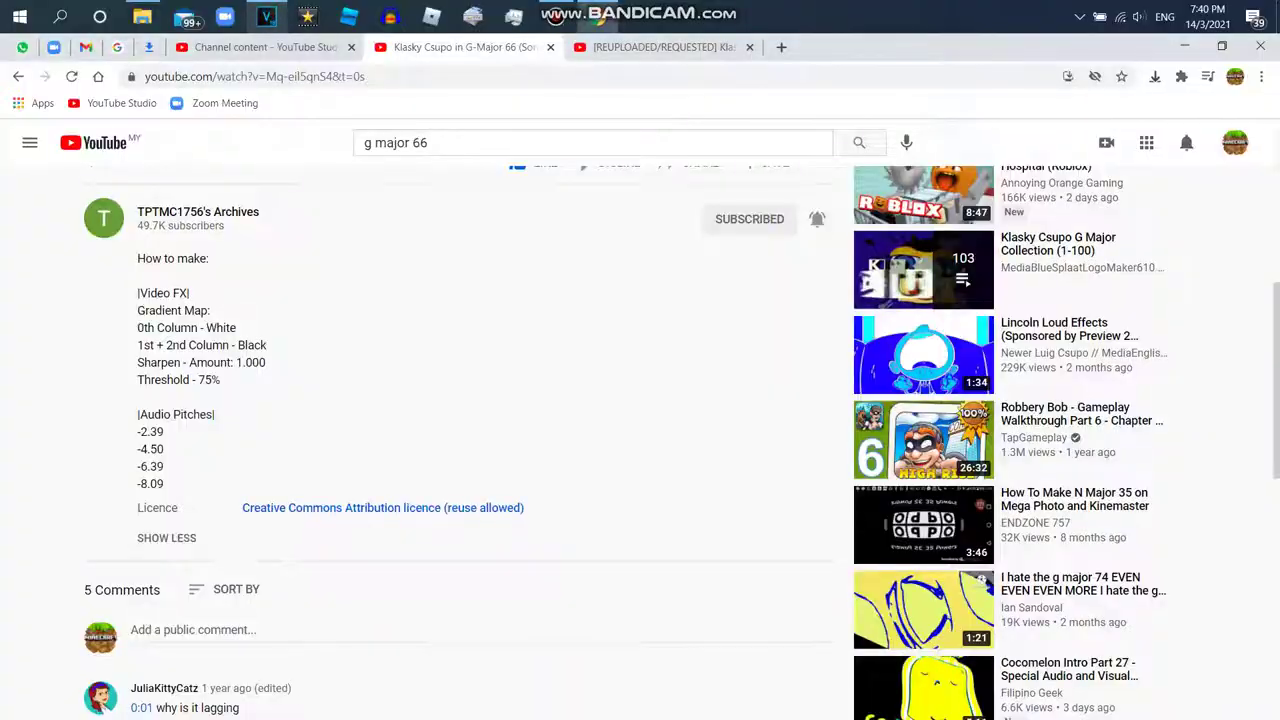
pyautogui.click(266, 16)
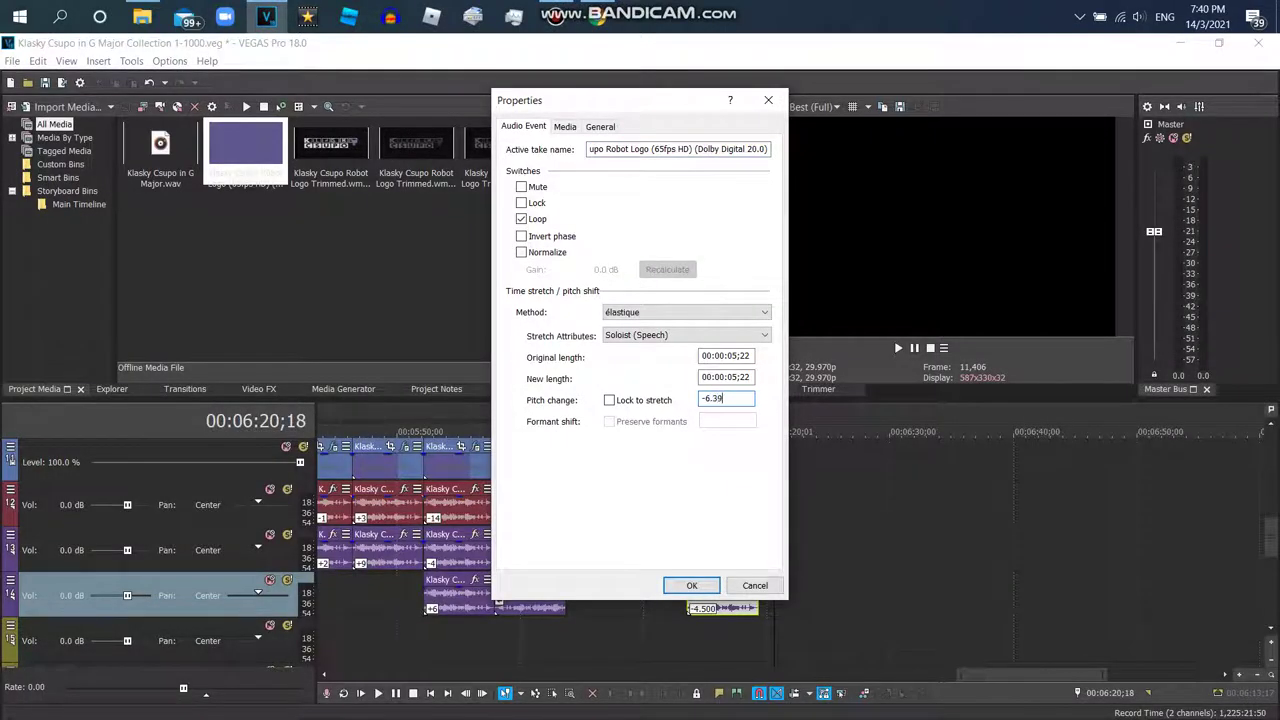
pyautogui.press('Return')
# - Paste another copy of the audio event, align it beneath the stack on the fourth audio track, and set its pitch change to -8.09
pyautogui.rightClick(828, 598)
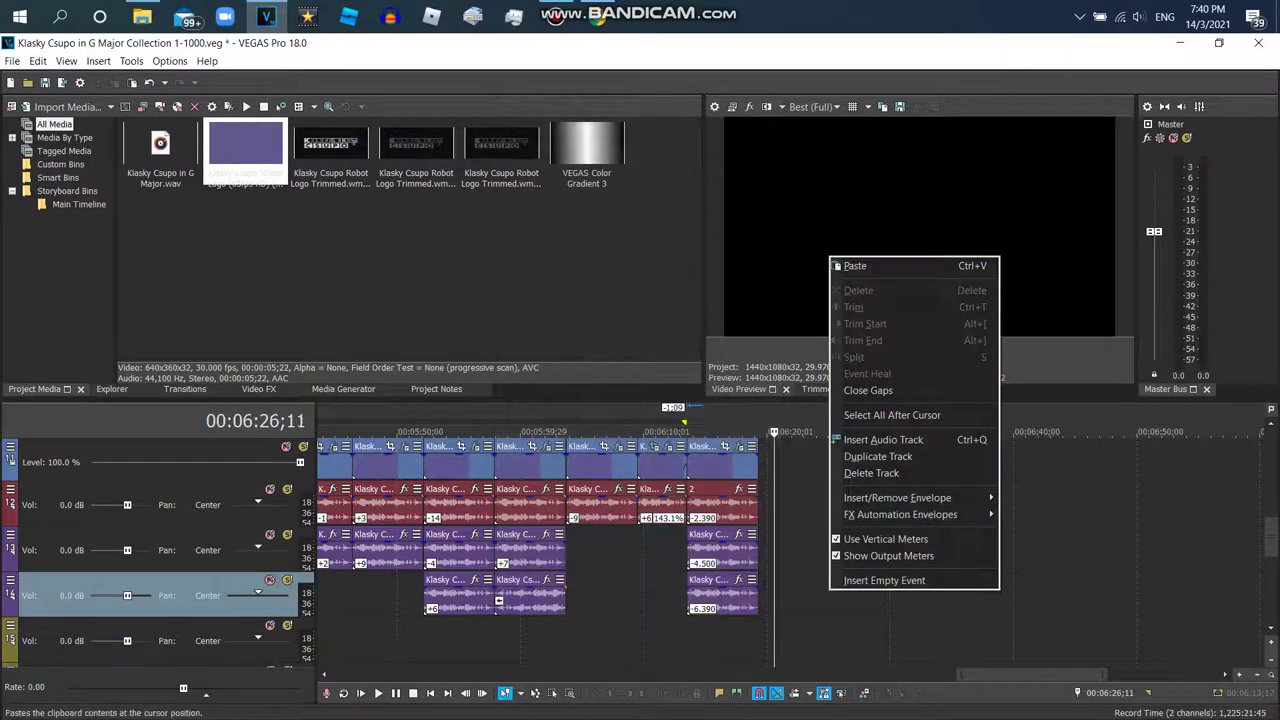
pyautogui.click(846, 263)
pyautogui.moveTo(812, 596); pyautogui.dragTo(726, 640)
pyautogui.rightClick(726, 640)
pyautogui.click(767, 709)
pyautogui.hotkey('alt', 'Tab')
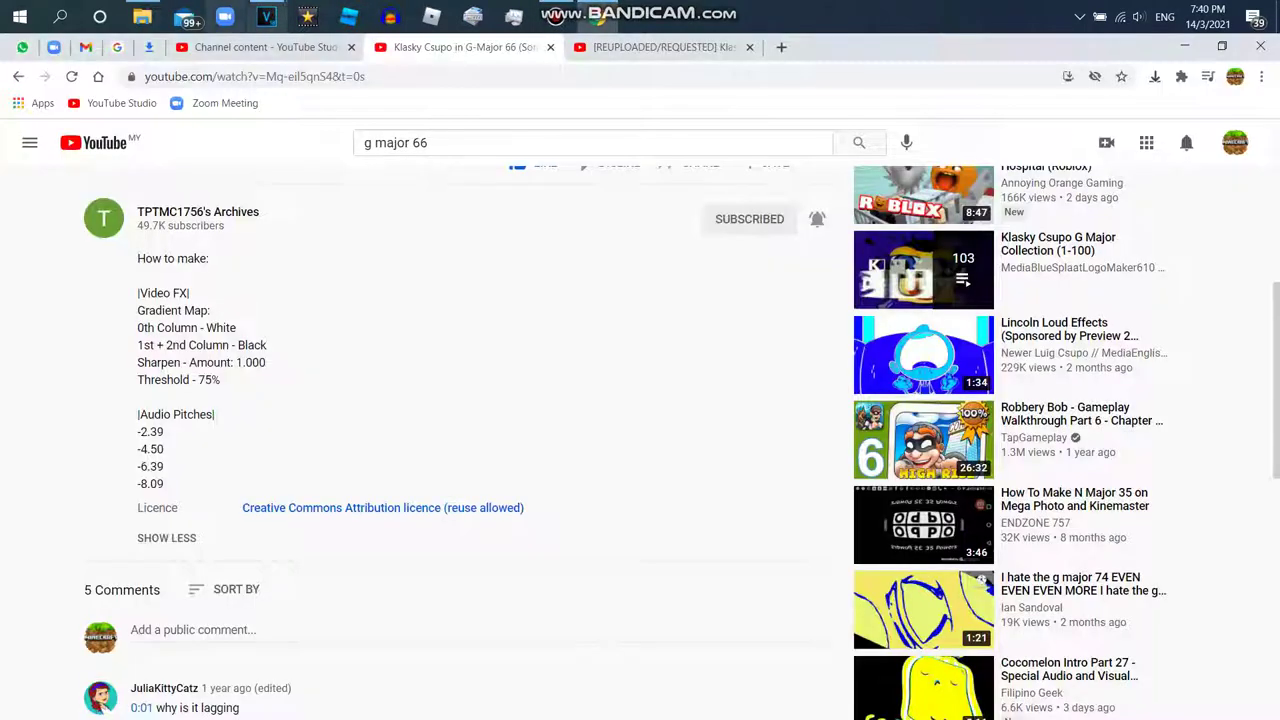
pyautogui.hotkey('alt', 'Tab')
pyautogui.click(737, 398)
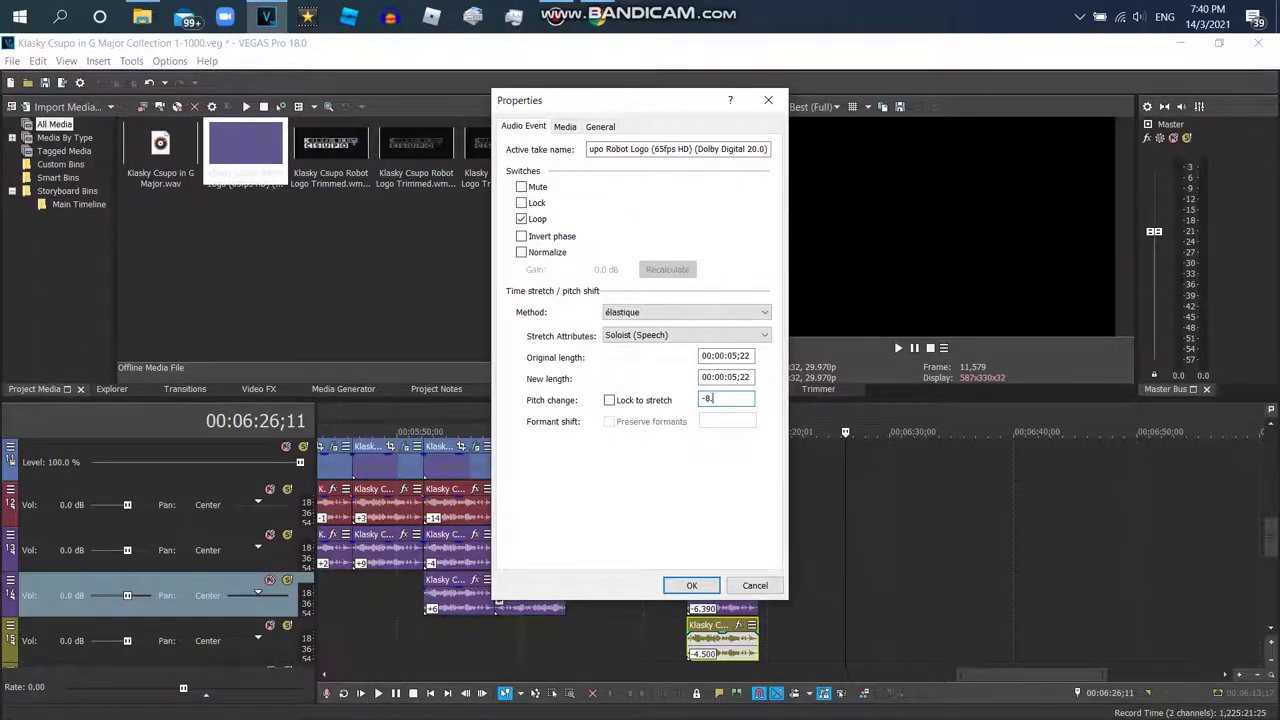
pyautogui.press('Return')
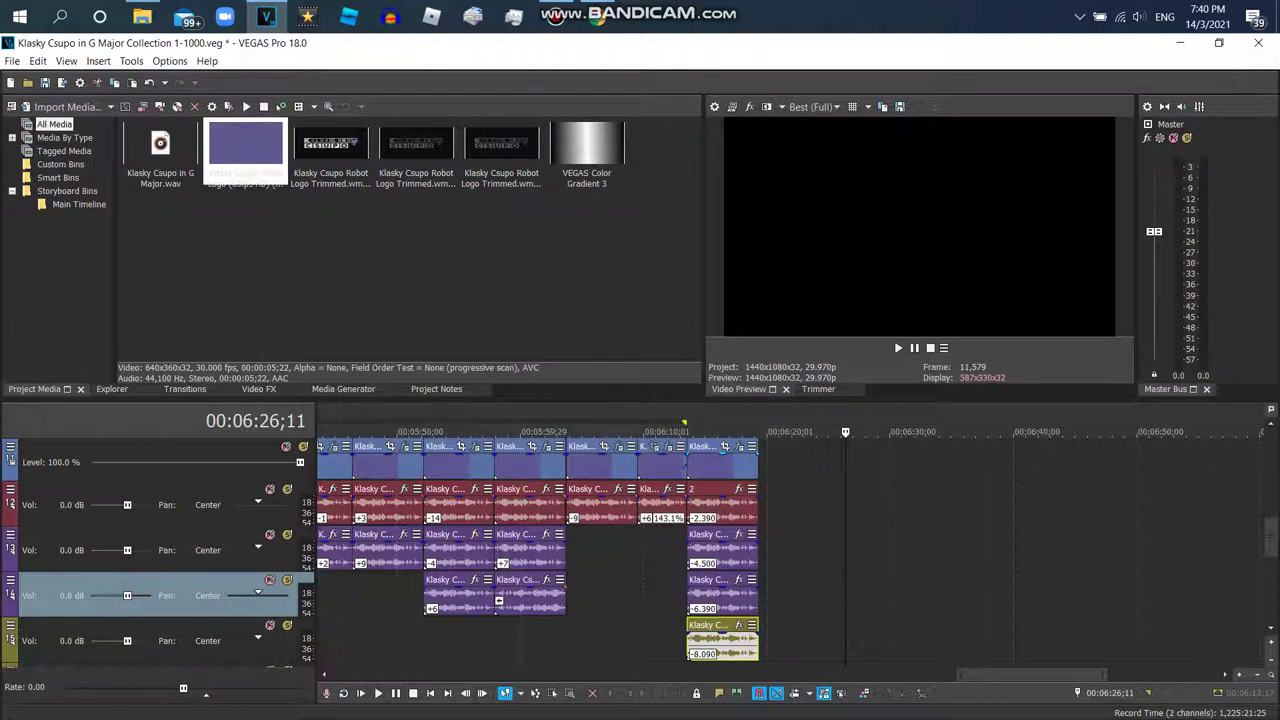
# - Add the robot logo clip after the G Major 66 event and paste that event's video attributes onto it
pyautogui.moveTo(780, 462); pyautogui.dragTo(764, 462)
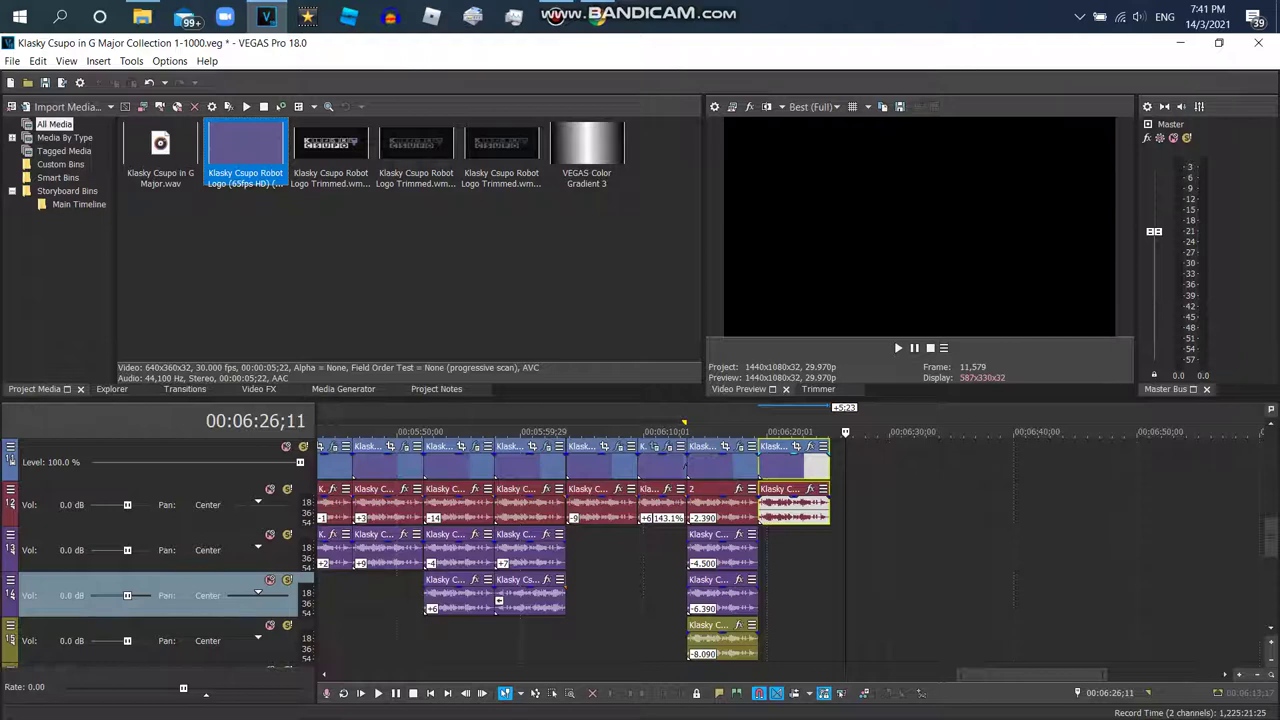
pyautogui.rightClick(724, 465)
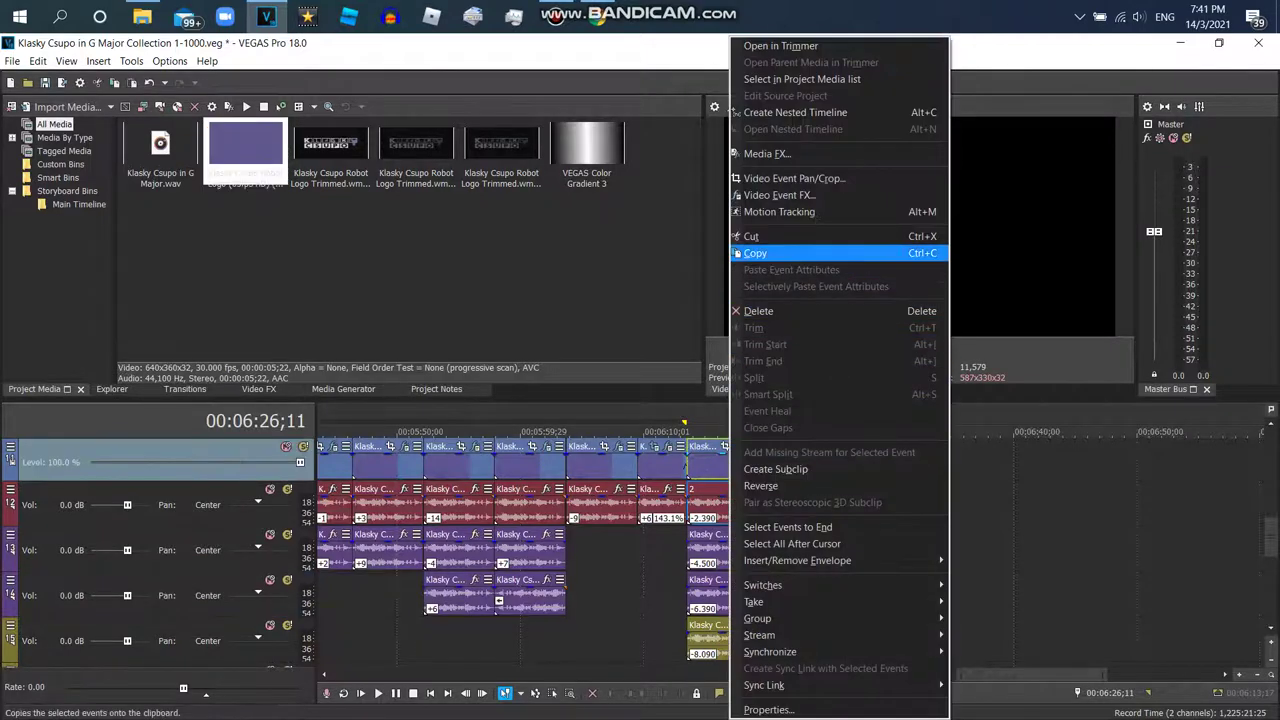
pyautogui.click(770, 253)
pyautogui.click(784, 465)
pyautogui.rightClick(784, 465)
pyautogui.click(890, 267)
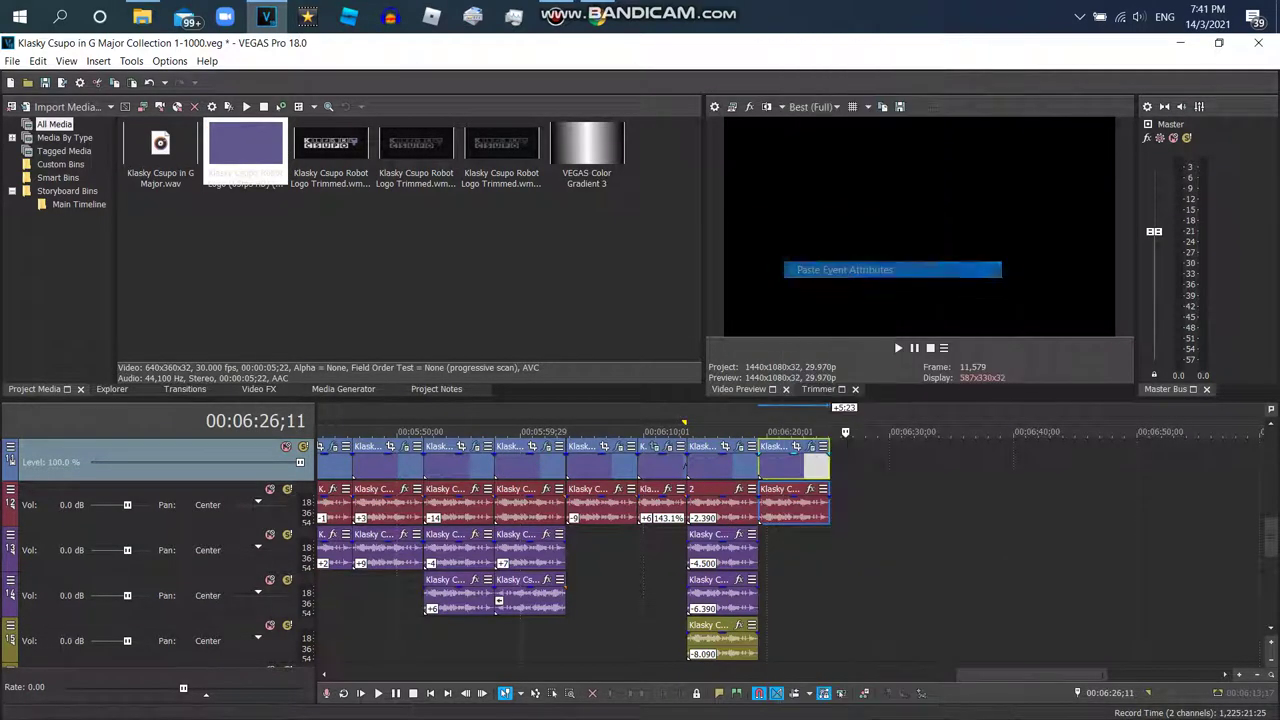
pyautogui.click(780, 432)
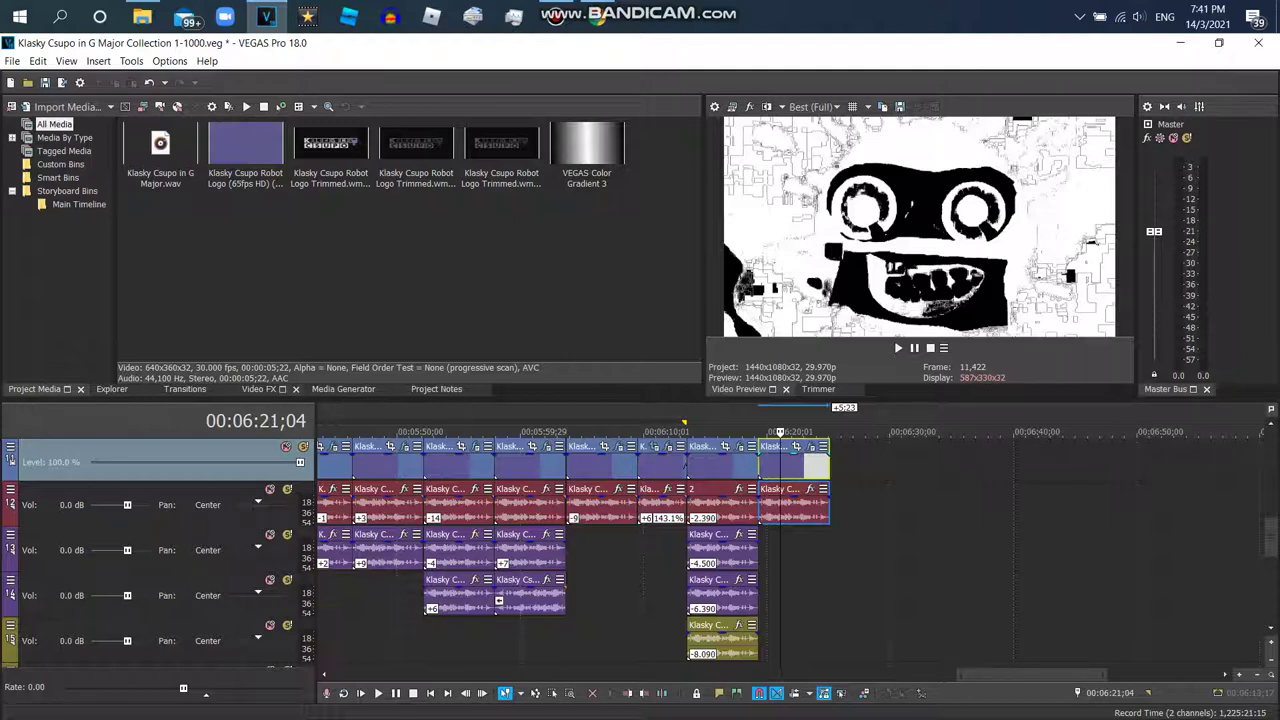
# - Add the default Invert effect to the last video event
pyautogui.hotkey('alt', '8')
pyautogui.press('Down')
pyautogui.press('Down')
pyautogui.press('Down')
pyautogui.press('Down')
pyautogui.press('Down')
pyautogui.press('Down')
pyautogui.press('Down')
pyautogui.press('Down')
pyautogui.press('Down')
pyautogui.press('Down')
pyautogui.press('Down')
pyautogui.press('Down')
pyautogui.press('Down')
pyautogui.press('Down')
pyautogui.press('Down')
pyautogui.press('Down')
pyautogui.press('Down')
pyautogui.press('Down')
pyautogui.press('Down')
pyautogui.press('Down')
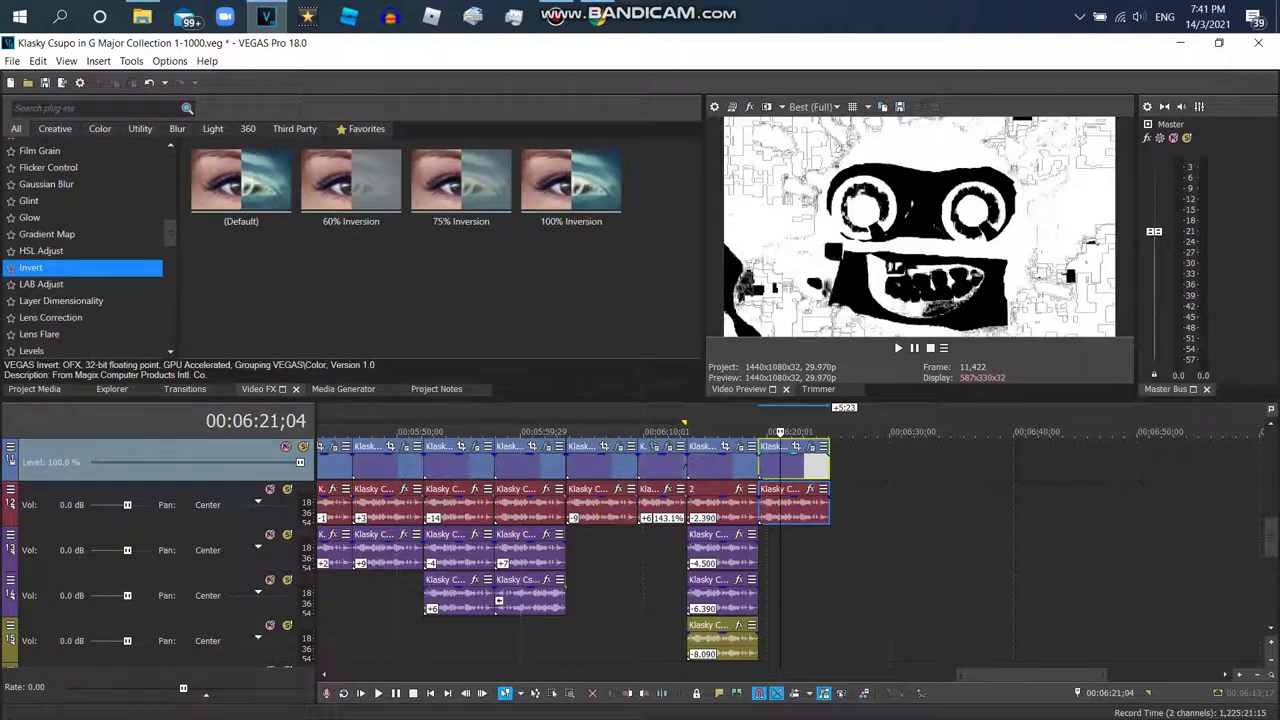
pyautogui.click(240, 182)
pyautogui.moveTo(240, 182); pyautogui.dragTo(793, 460)
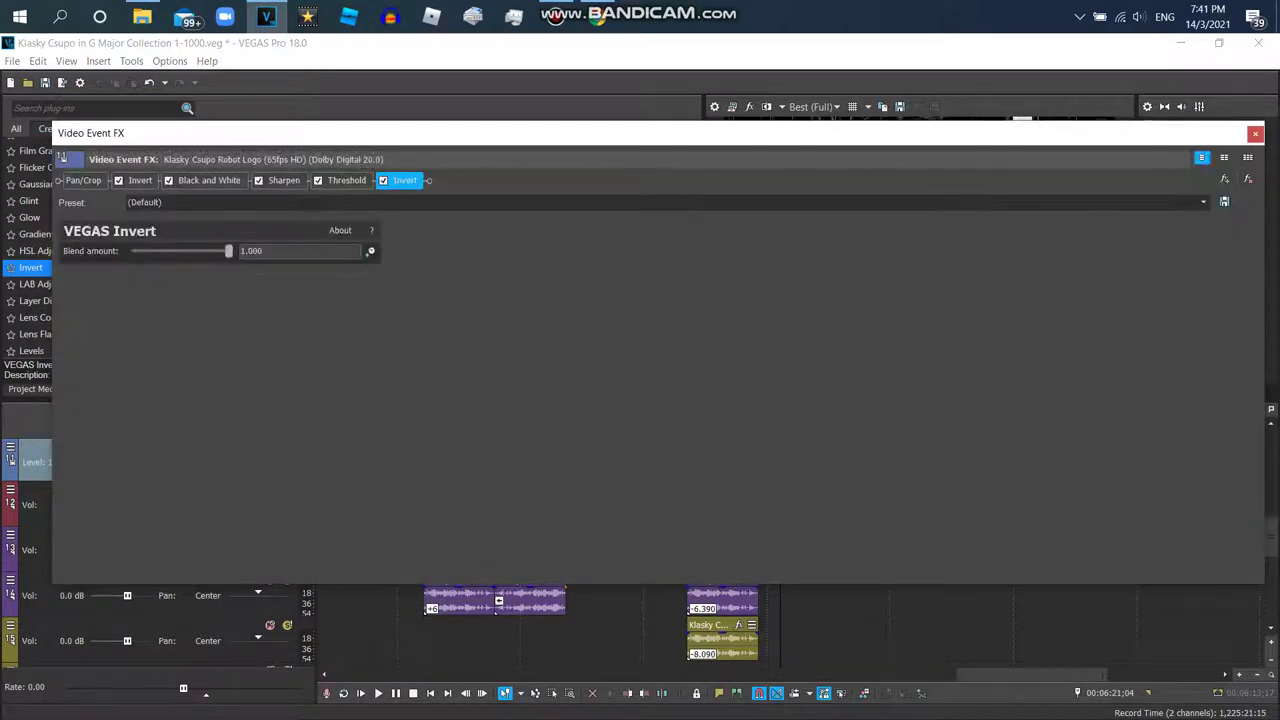
# - Add the Pinch/Punch effect with the Maximum Pinch preset to the last video event
pyautogui.press('Down')
pyautogui.press('Down')
pyautogui.press('Down')
pyautogui.press('Down')
pyautogui.press('Down')
pyautogui.press('Down')
pyautogui.press('Down')
pyautogui.press('Down')
pyautogui.press('Down')
pyautogui.press('Down')
pyautogui.press('Down')
pyautogui.press('Down')
pyautogui.press('Down')
pyautogui.press('Down')
pyautogui.press('Down')
pyautogui.press('Down')
pyautogui.press('Down')
pyautogui.press('Down')
pyautogui.press('Down')
pyautogui.press('Down')
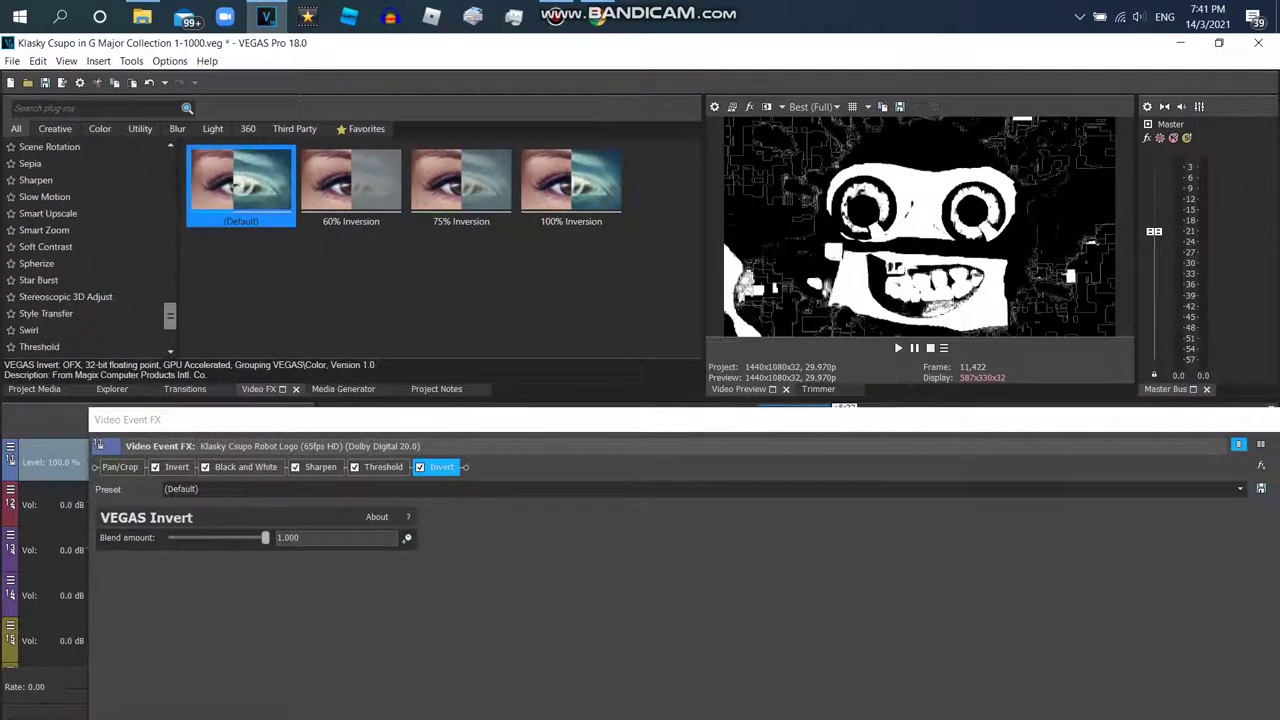
pyautogui.press('Up')
pyautogui.press('Up')
pyautogui.press('Tab')
pyautogui.press('Right')
pyautogui.press('Right')
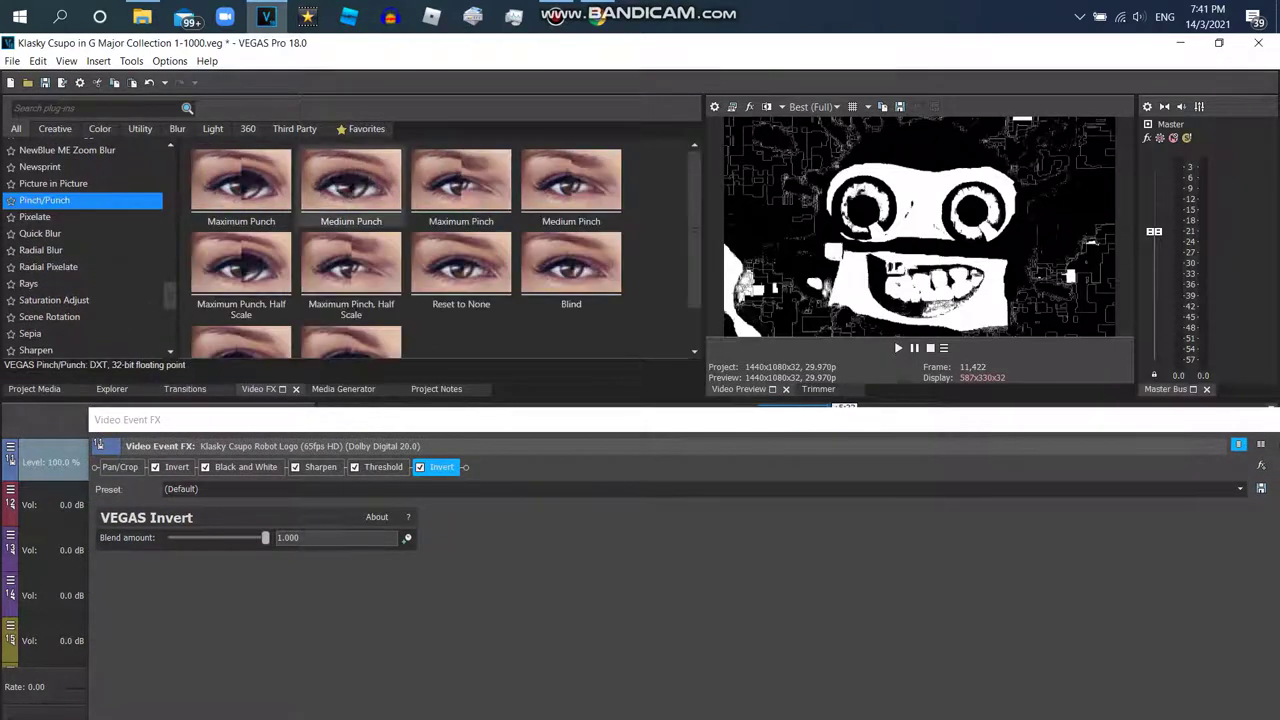
pyautogui.press('Return')
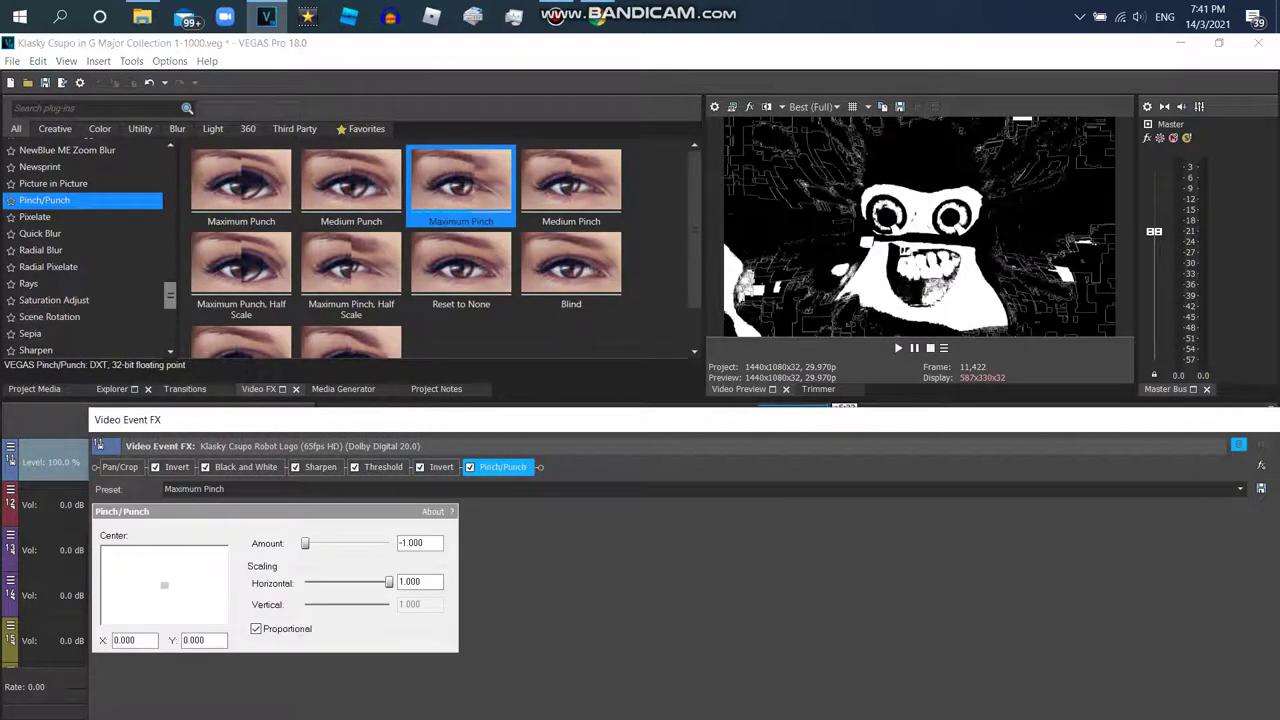
# - Add the Mirror effect with the Reflect Left preset to the last video event
pyautogui.scroll(5, 85, 250)
pyautogui.click(32, 187)
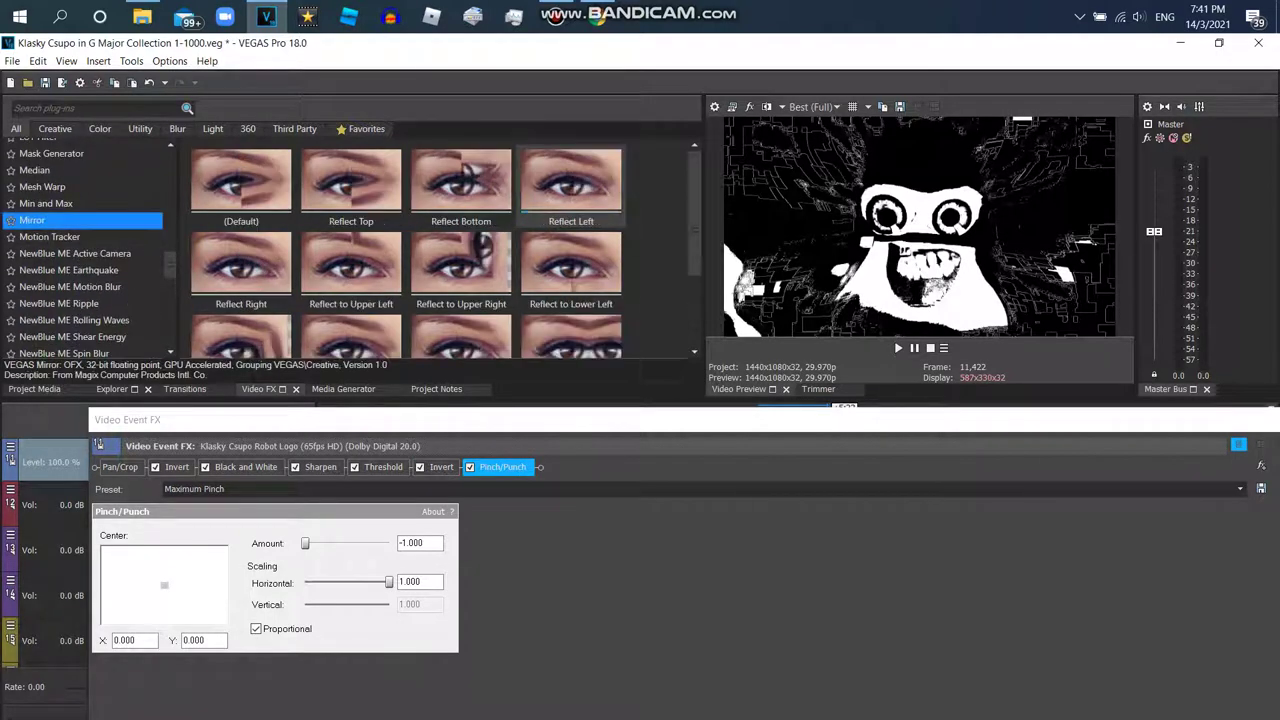
pyautogui.doubleClick(571, 182)
# - Add the Wave effect with the Large preset to the last video event
pyautogui.scroll(-8, 85, 265)
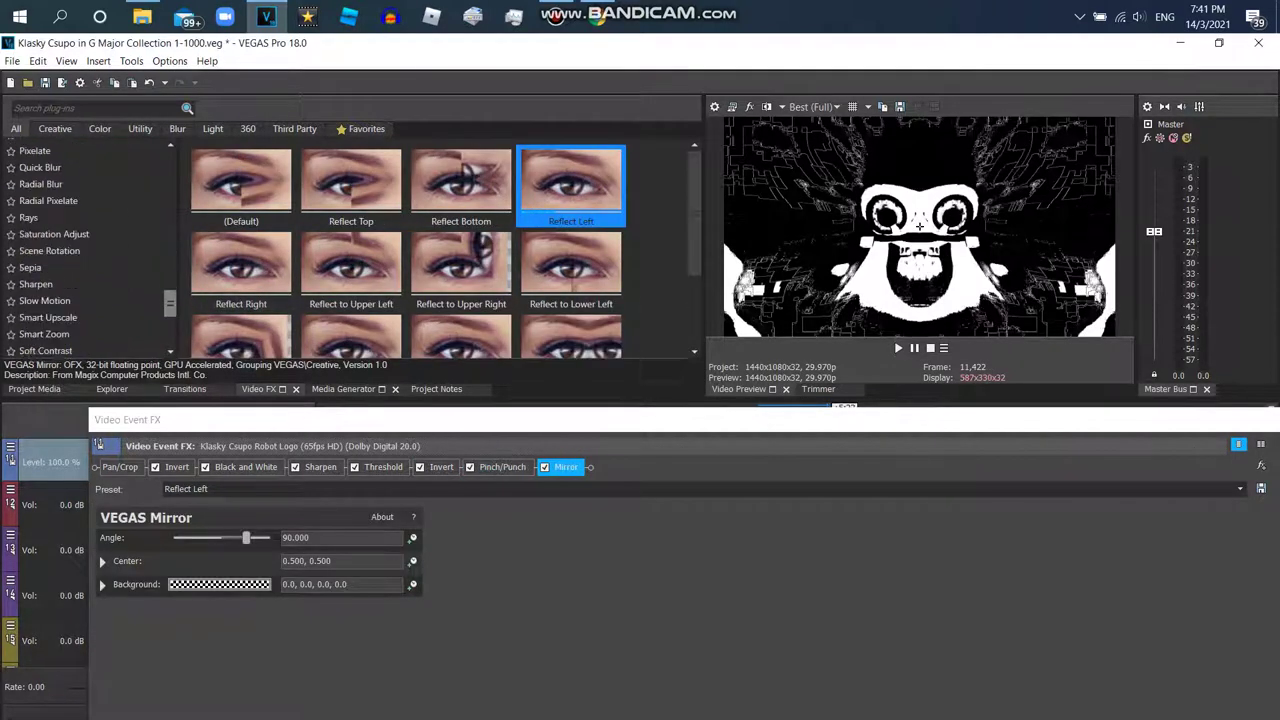
pyautogui.scroll(-2, 85, 250)
pyautogui.click(30, 332)
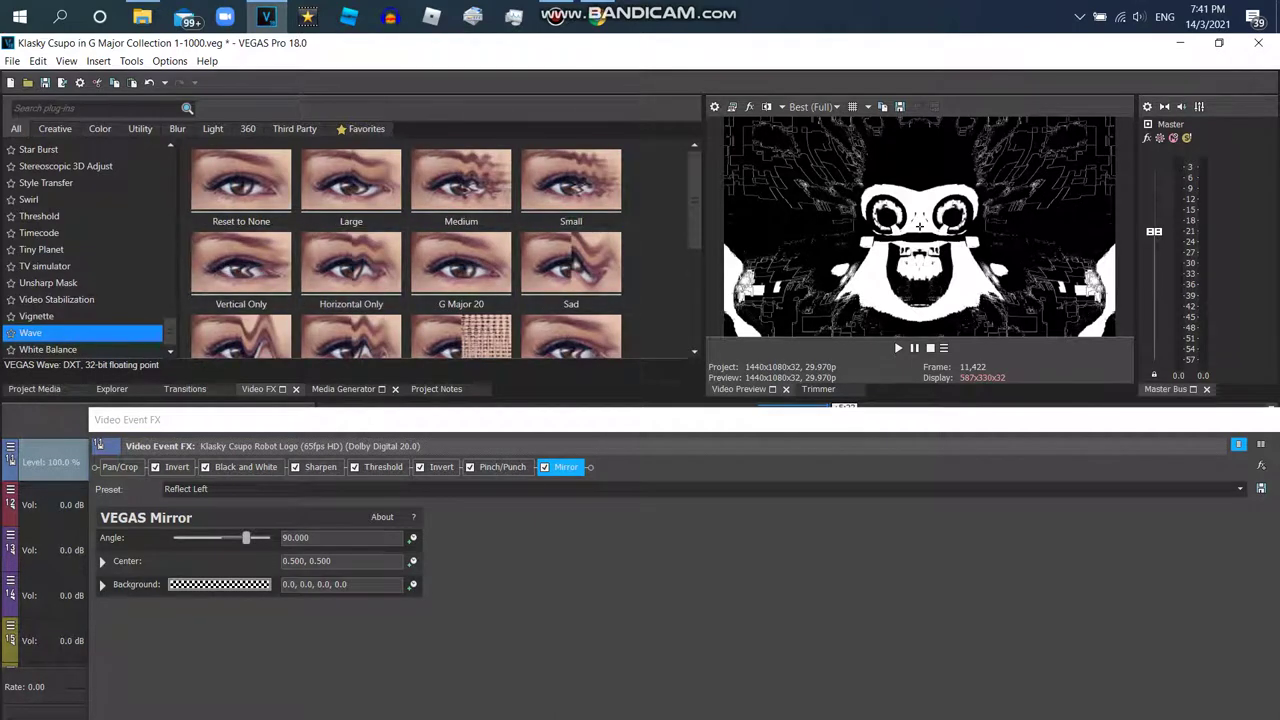
pyautogui.scroll(-2, 694, 200)
pyautogui.scroll(-3, 437, 246)
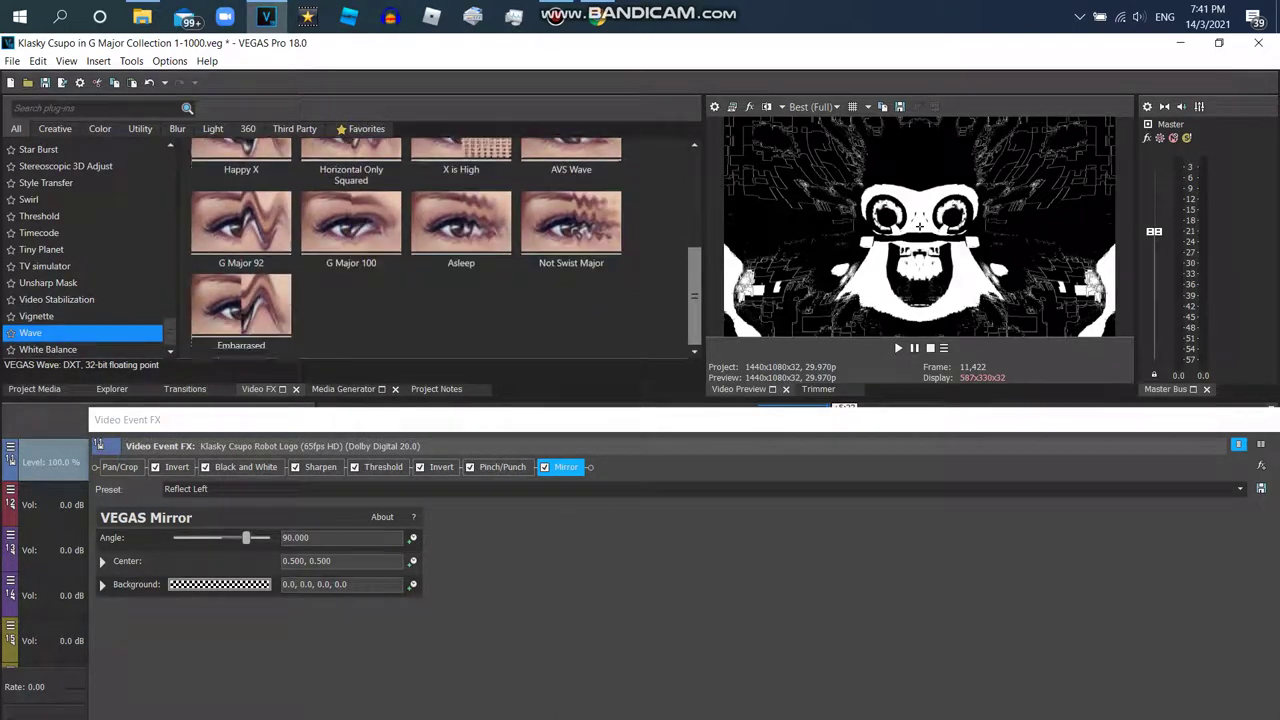
pyautogui.scroll(5, 437, 246)
pyautogui.click(350, 180)
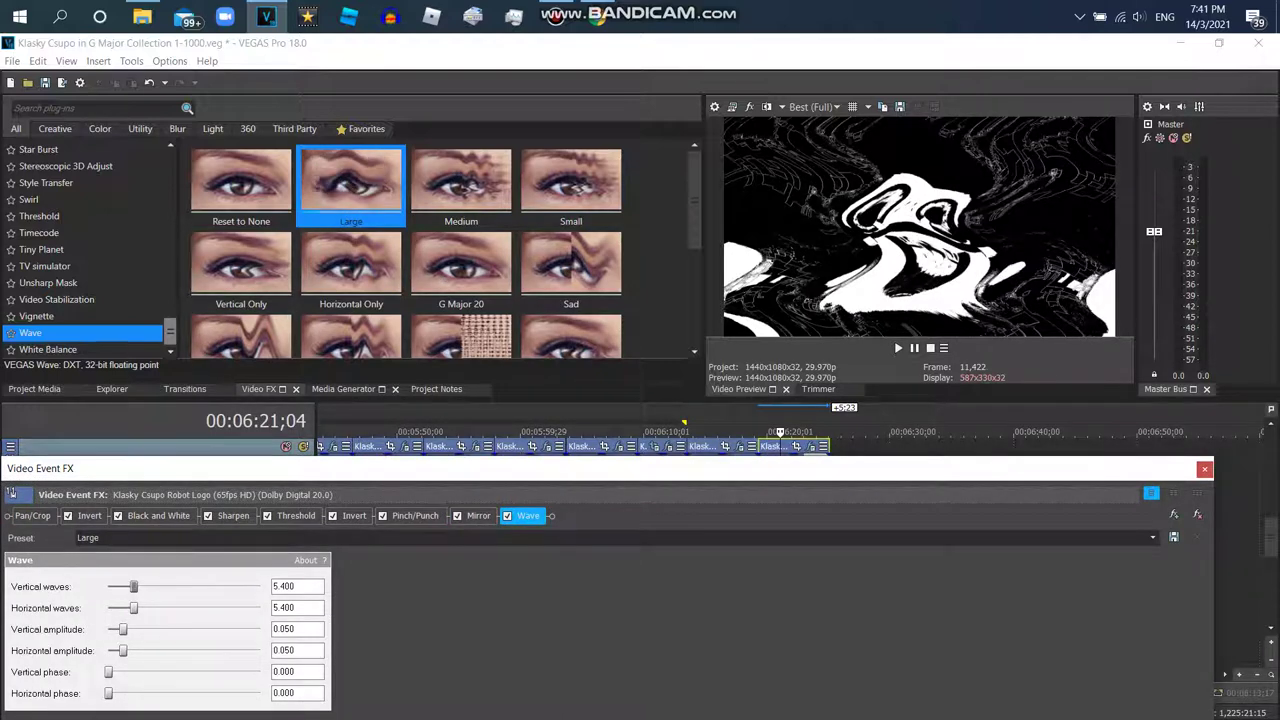
# - Add the Light Rays effect with the Moderate Light Rays preset to the last video event, placing it after Wave in the effect chain
pyautogui.scroll(10, 85, 250)
pyautogui.scroll(1, 85, 250)
pyautogui.click(40, 226)
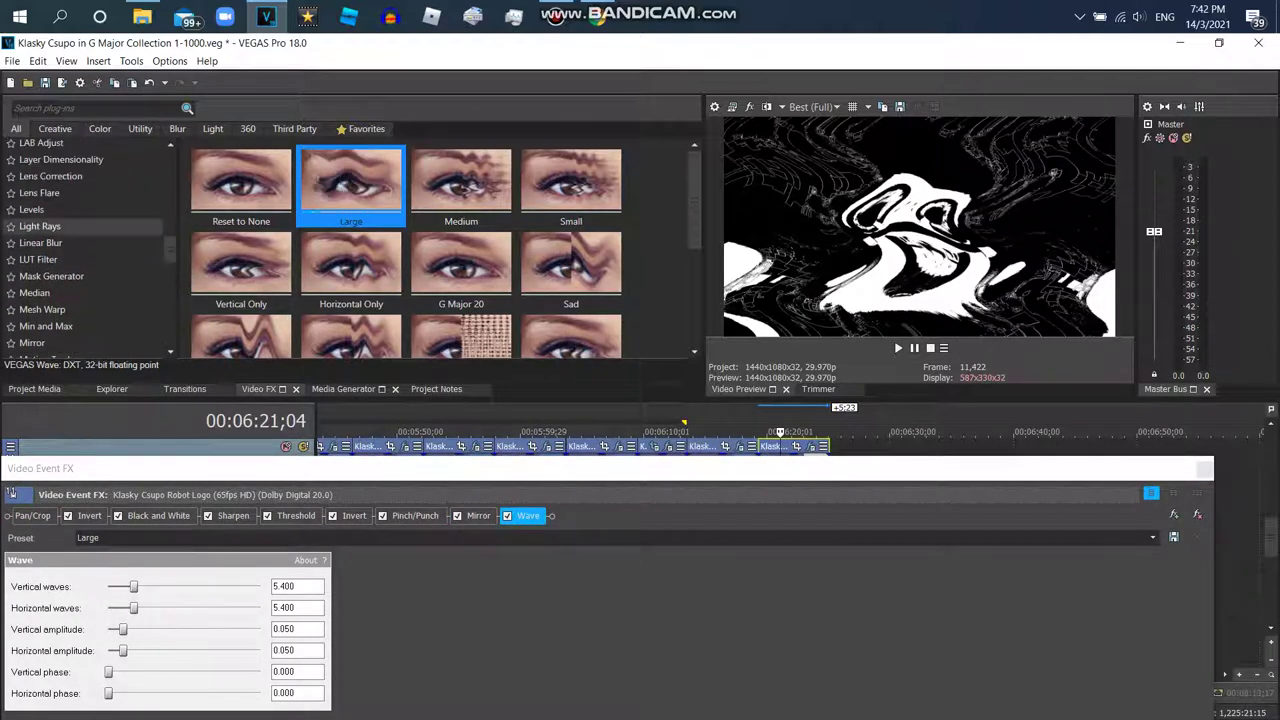
pyautogui.click(350, 183)
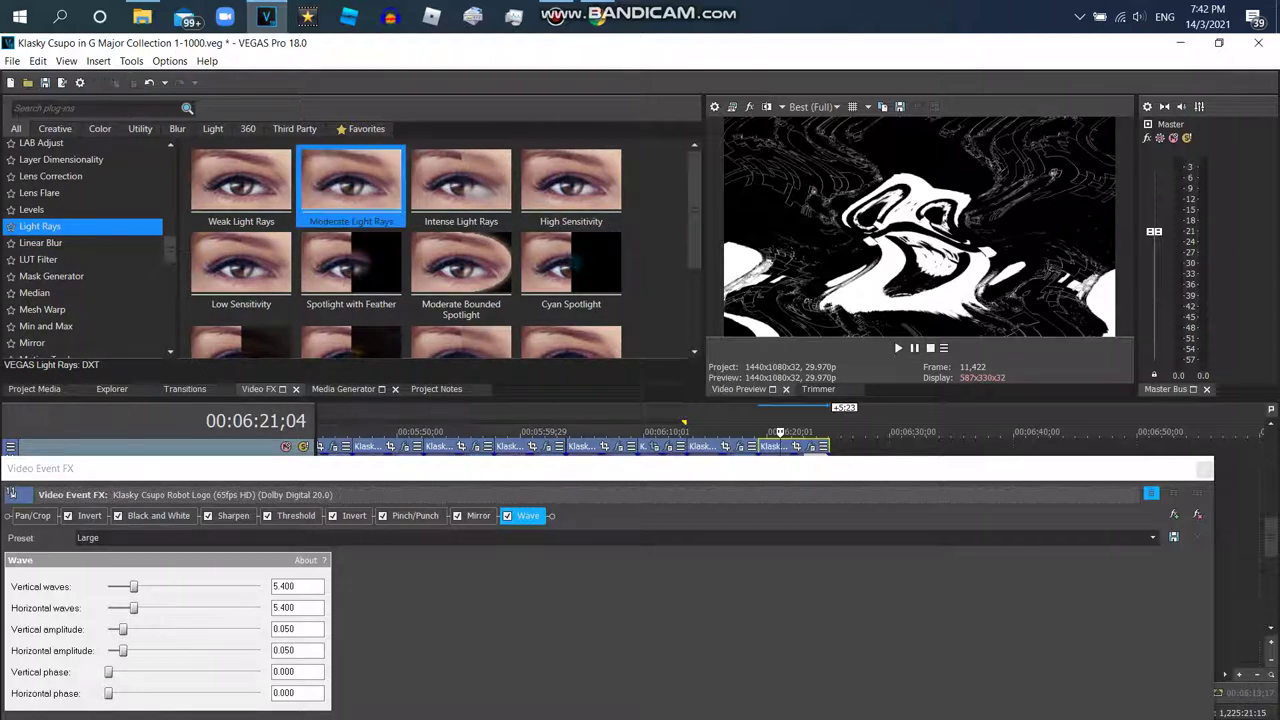
pyautogui.doubleClick(350, 170)
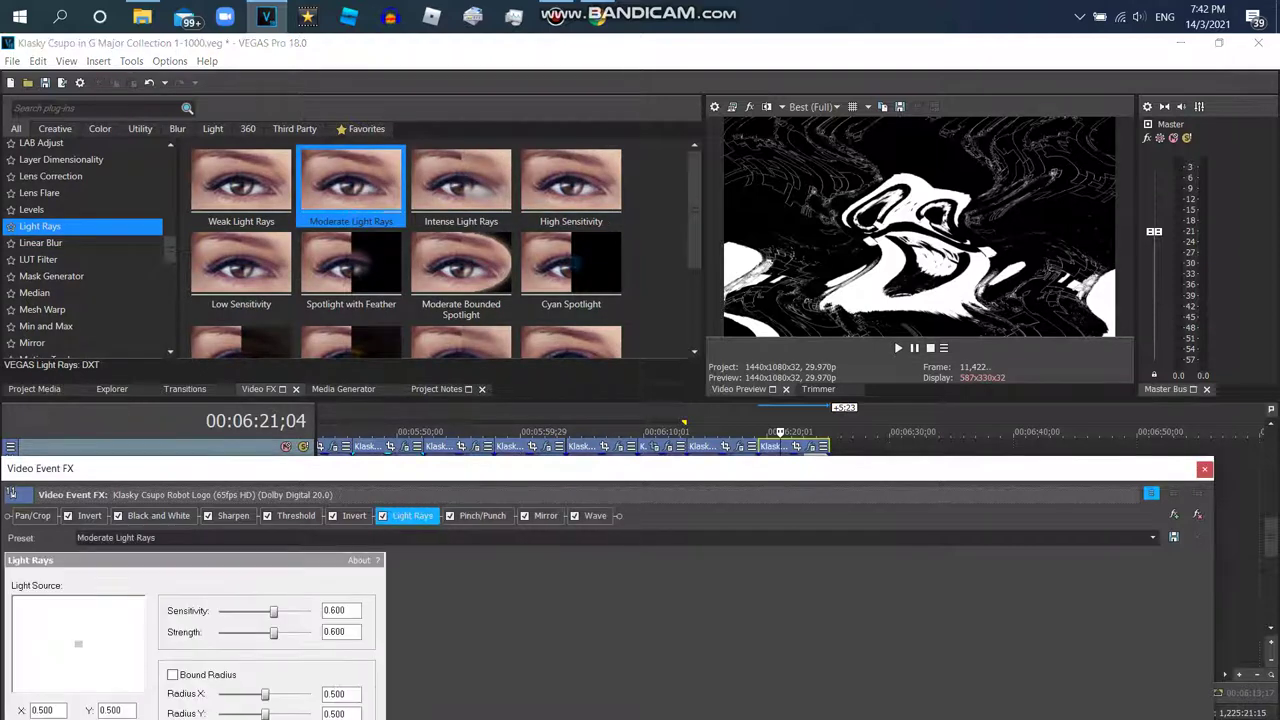
pyautogui.doubleClick(358, 192)
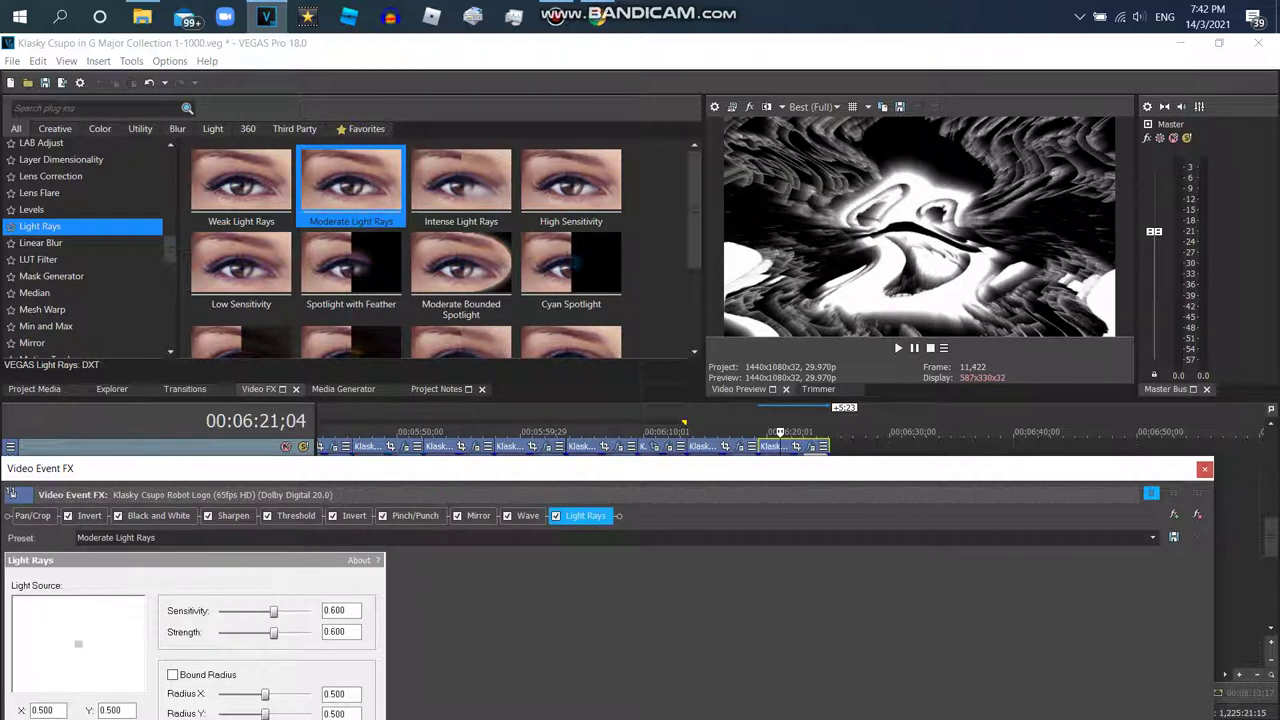
pyautogui.press('Escape')
# - Add the robot logo clip's audio as a layer beneath the last event and delete the extra video track it brings
pyautogui.hotkey('alt', '1')
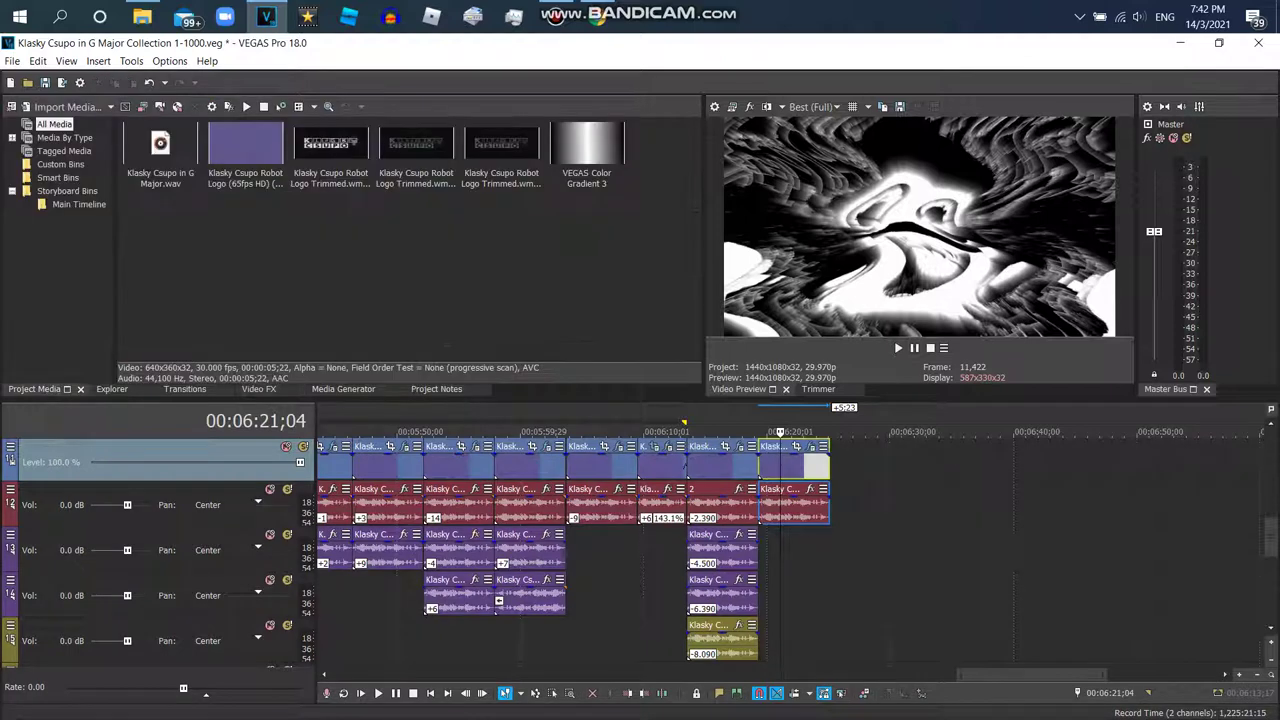
pyautogui.moveTo(245, 145); pyautogui.dragTo(780, 550)
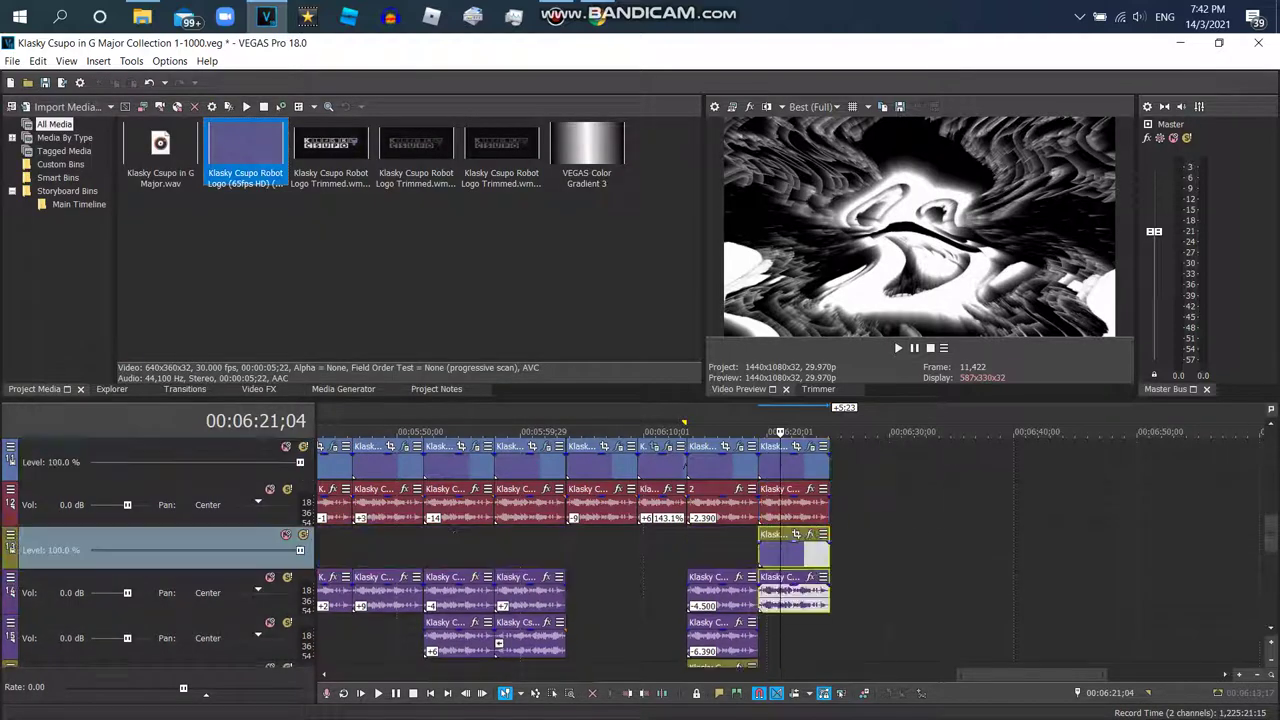
pyautogui.rightClick(742, 545)
pyautogui.click(782, 412)
pyautogui.click(780, 548)
# - Set the new audio layer to the élastique method with Soloist (Speech) attributes and a pitch change of -4
pyautogui.rightClick(778, 548)
pyautogui.click(822, 709)
pyautogui.click(686, 312)
pyautogui.click(640, 331)
pyautogui.click(686, 335)
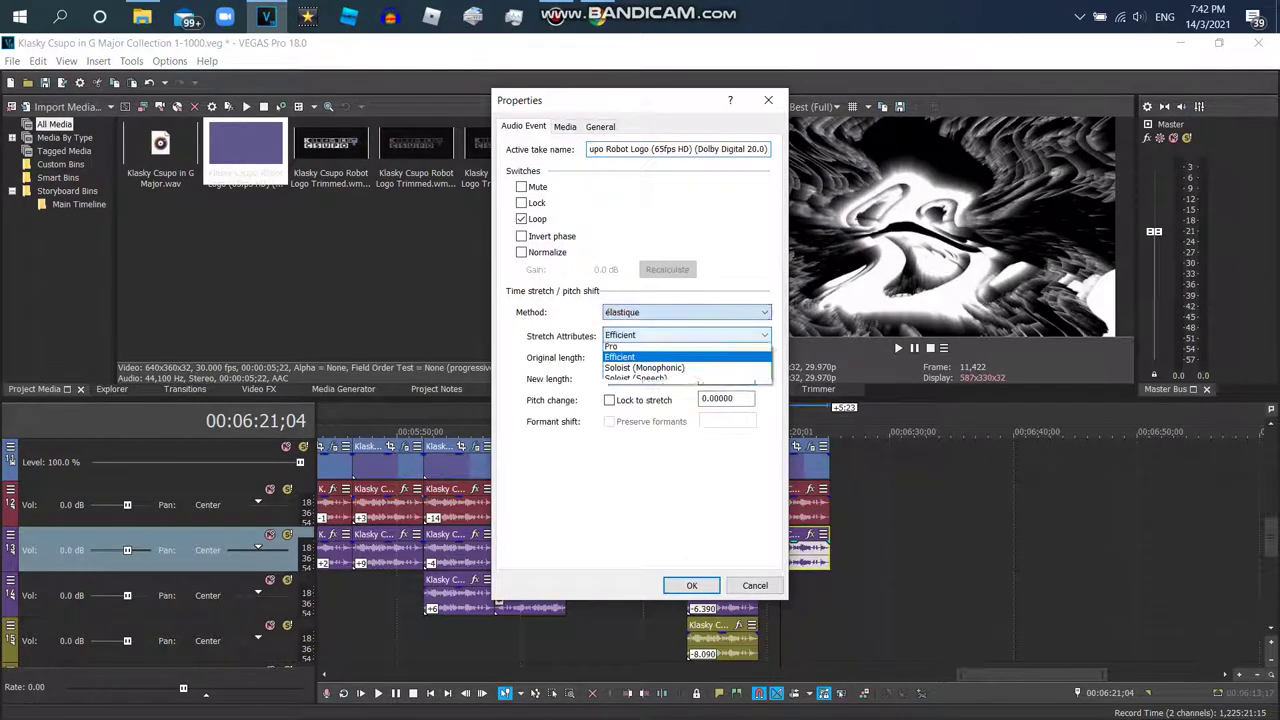
pyautogui.click(612, 348)
pyautogui.click(686, 335)
pyautogui.click(636, 381)
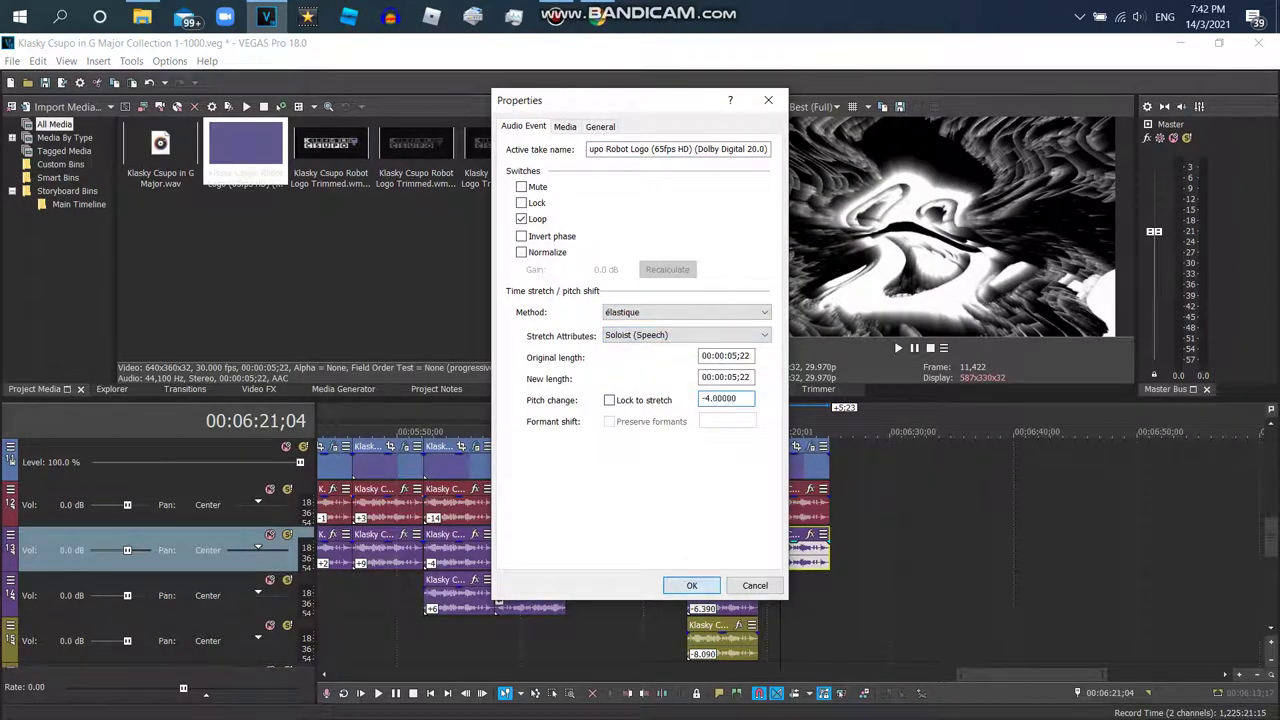
pyautogui.click(691, 585)
# - Copy the -4 pitch audio event and paste it onto the audio track below, aligned with the start of the last event
pyautogui.rightClick(806, 548)
pyautogui.click(880, 288)
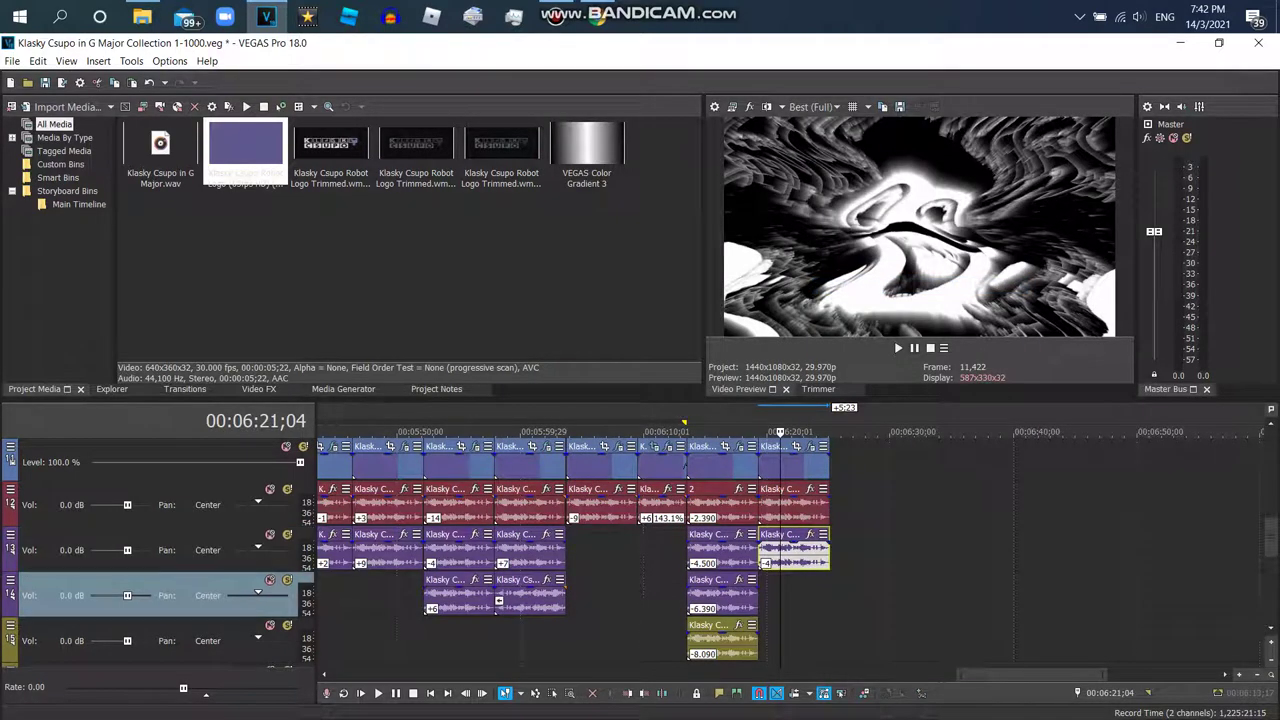
pyautogui.rightClick(806, 586)
pyautogui.click(822, 261)
pyautogui.moveTo(792, 600); pyautogui.dragTo(772, 600)
# - Set the pasted audio layer's pitch change to -7
pyautogui.rightClick(800, 598)
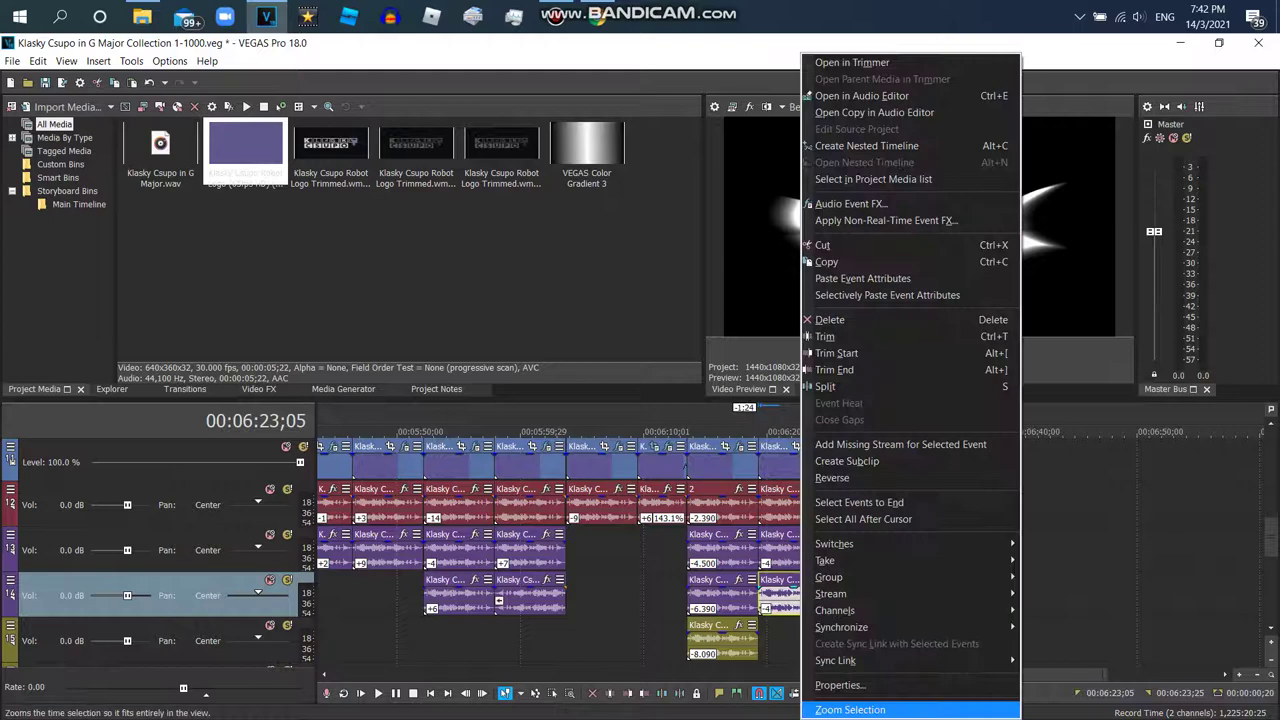
pyautogui.click(829, 681)
pyautogui.click(703, 398)
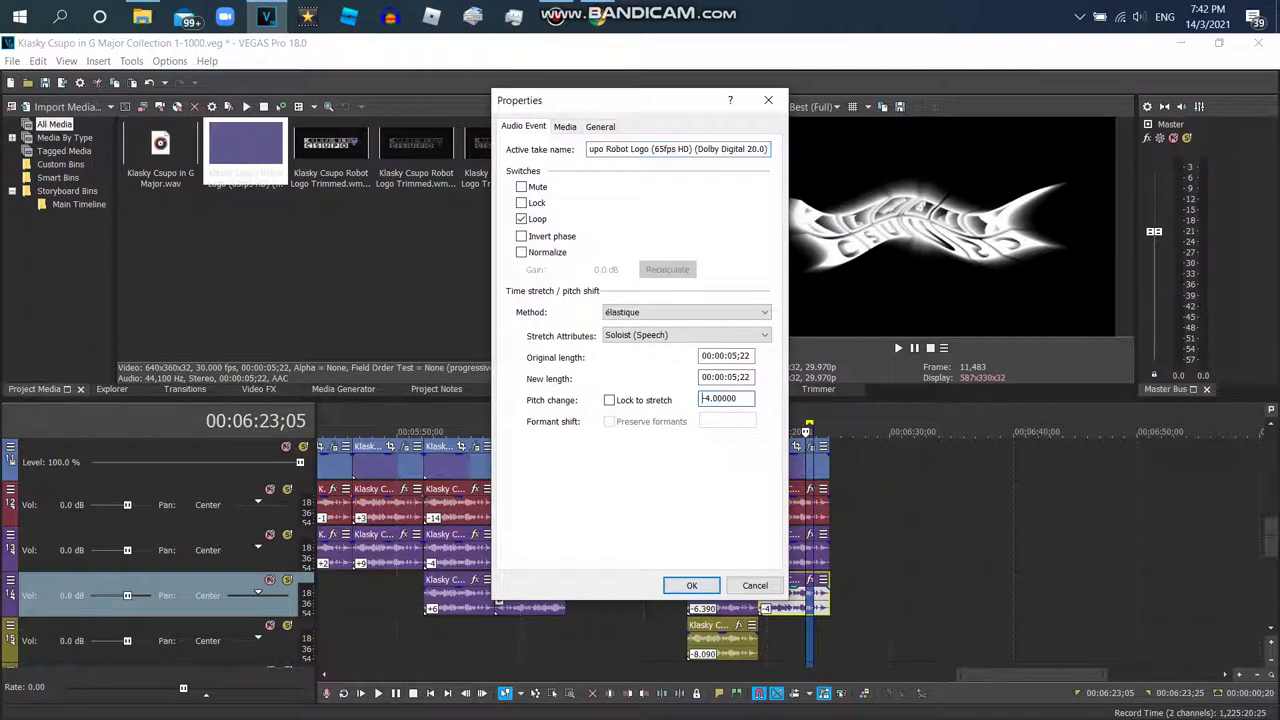
pyautogui.write('-7')
pyautogui.press('Return')
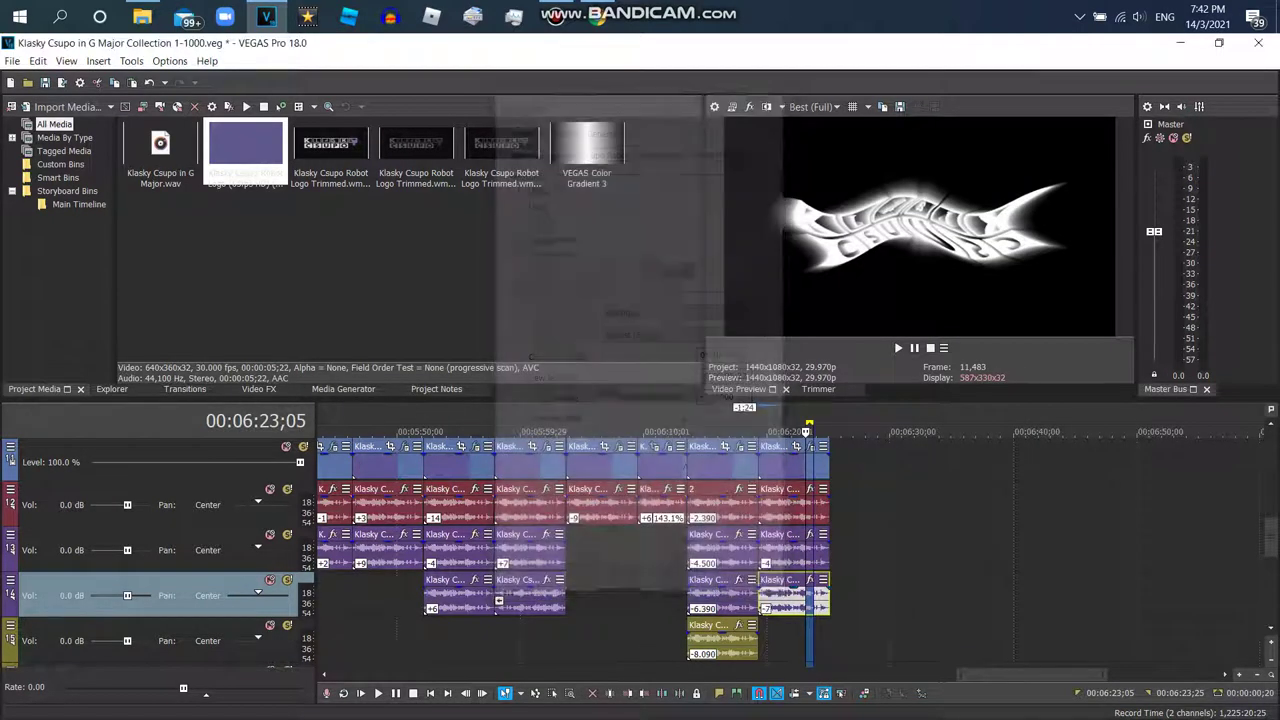
# - Add the robot logo clip with its audio directly after the last event on the main tracks
pyautogui.click(787, 432)
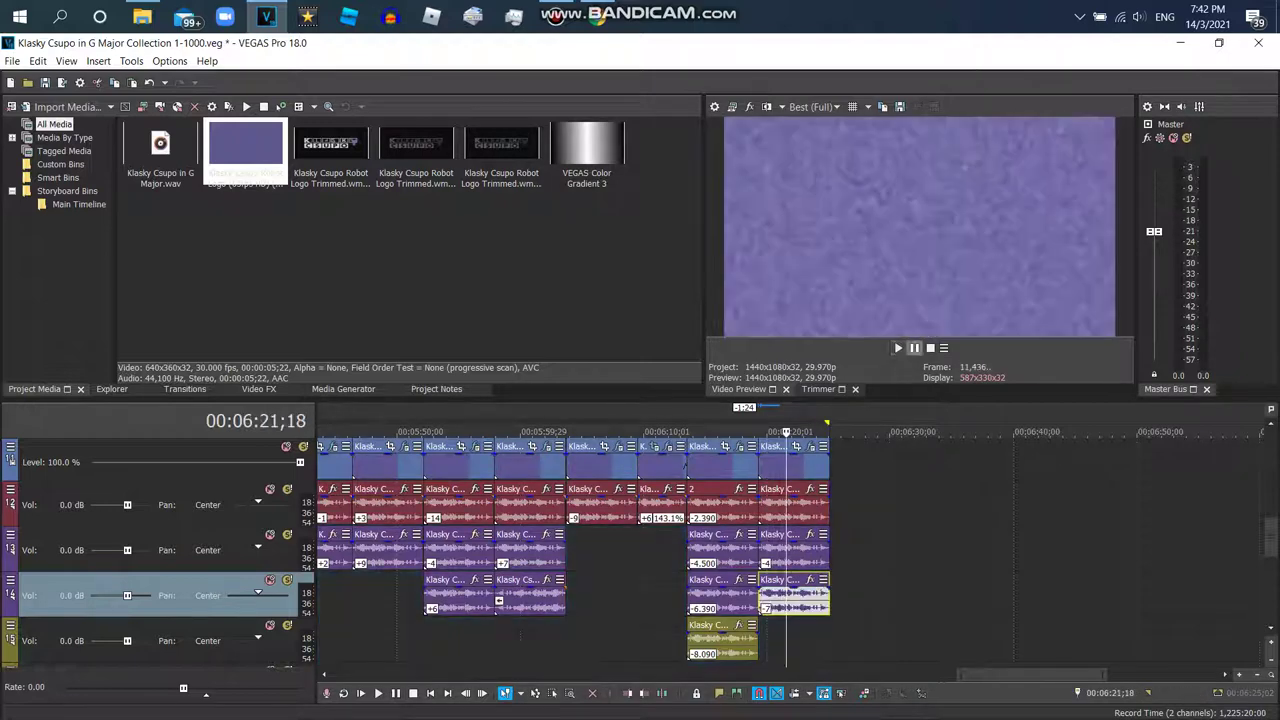
pyautogui.moveTo(245, 150); pyautogui.dragTo(865, 480)
# - Switch to the browser, review the Klasky Csupo In G-Major Collection [61-80] video around 0:35 to 0:40, and return to VEGAS Pro
pyautogui.hotkey('alt', 'Tab')
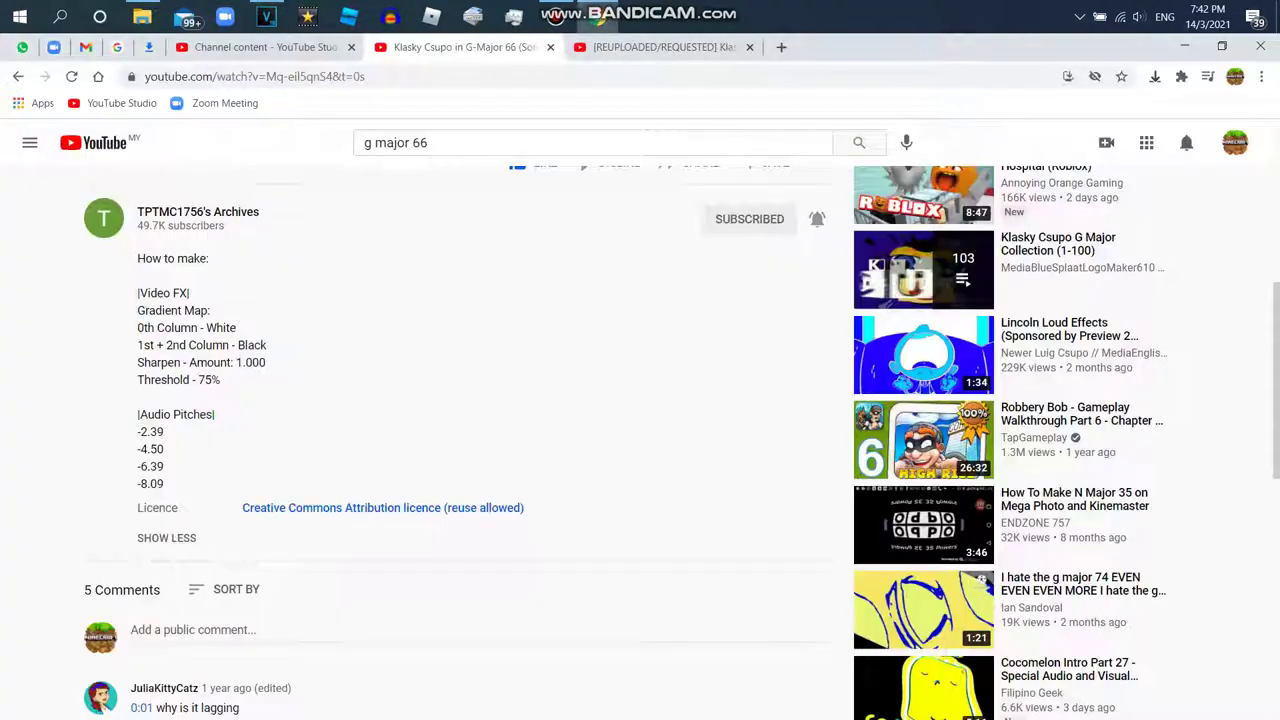
pyautogui.hotkey('ctrl', 'Tab')
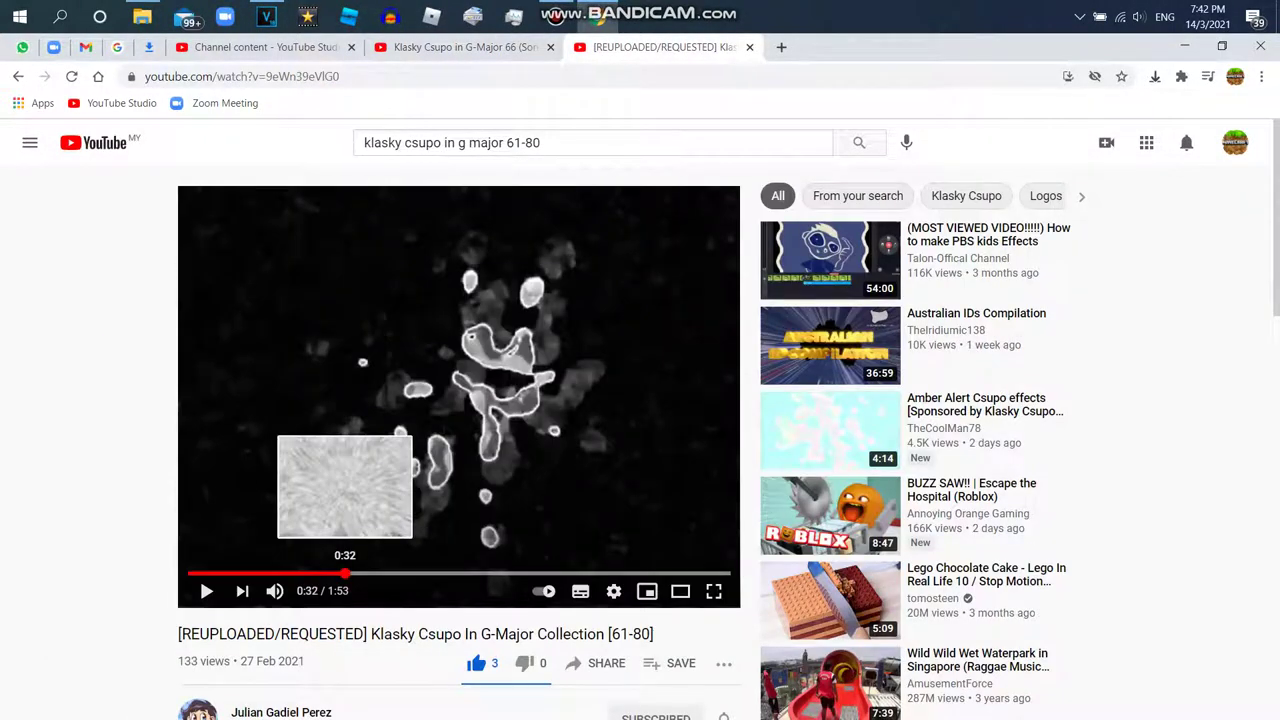
pyautogui.click(354, 575)
pyautogui.press('space')
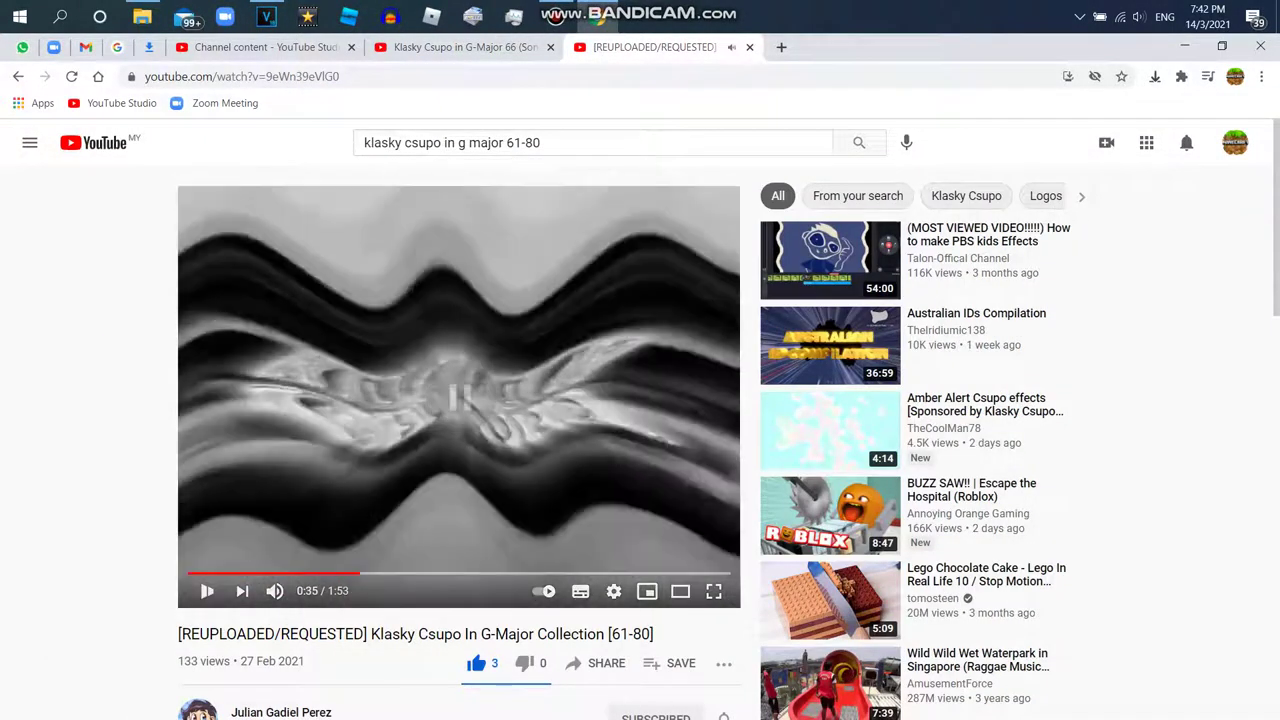
pyautogui.click(383, 575)
pyautogui.press('space')
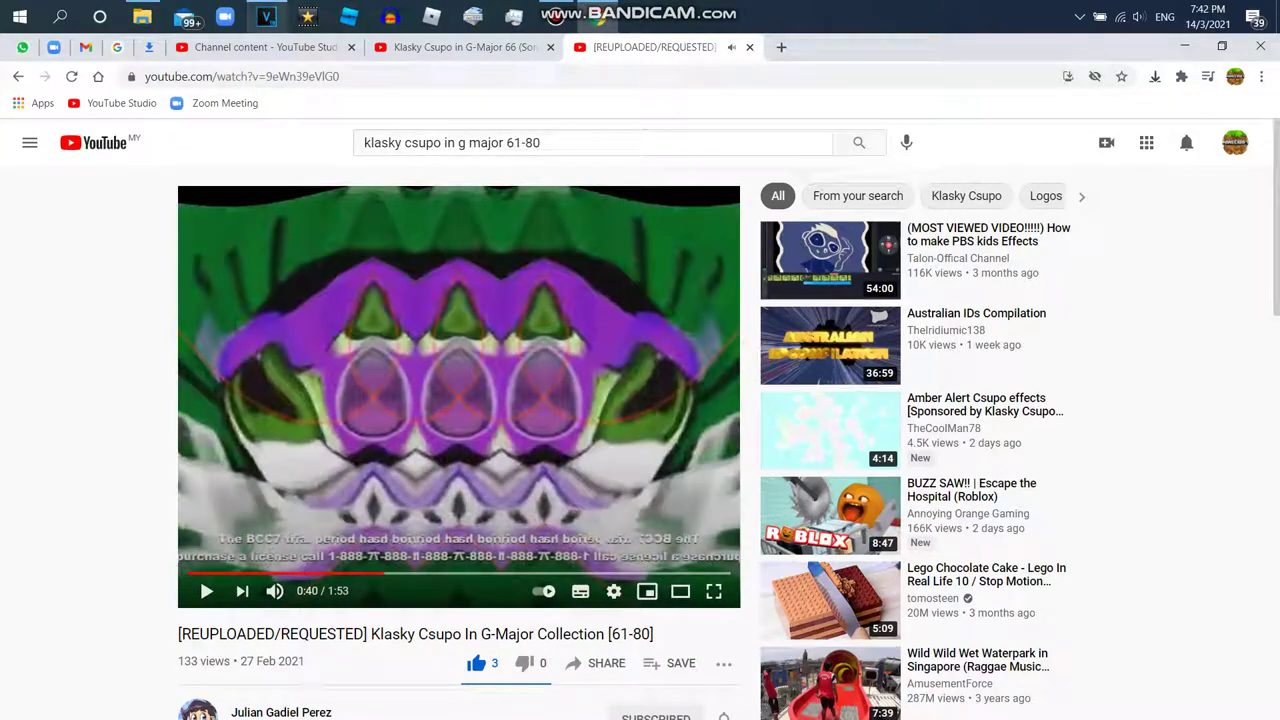
pyautogui.click(266, 16)
# - Set the new clip's main audio event to élastique with Soloist (Speech) attributes and a pitch change of -14
pyautogui.click(855, 431)
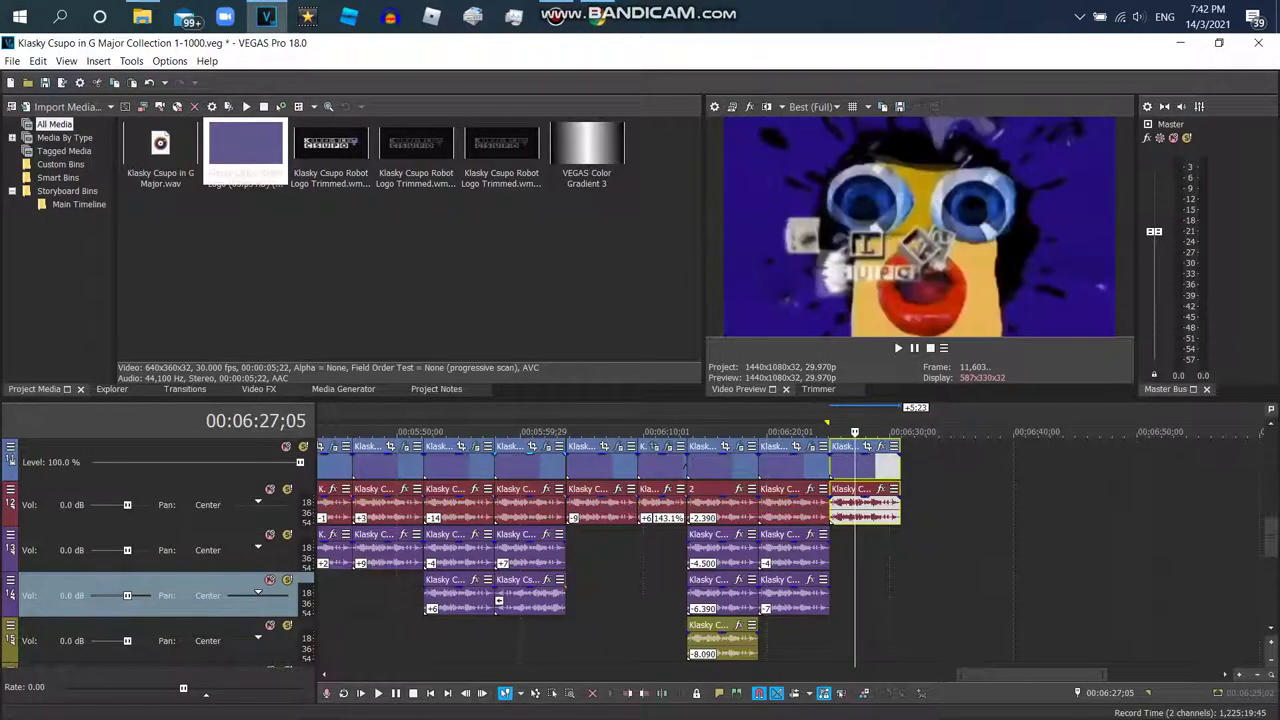
pyautogui.rightClick(855, 500)
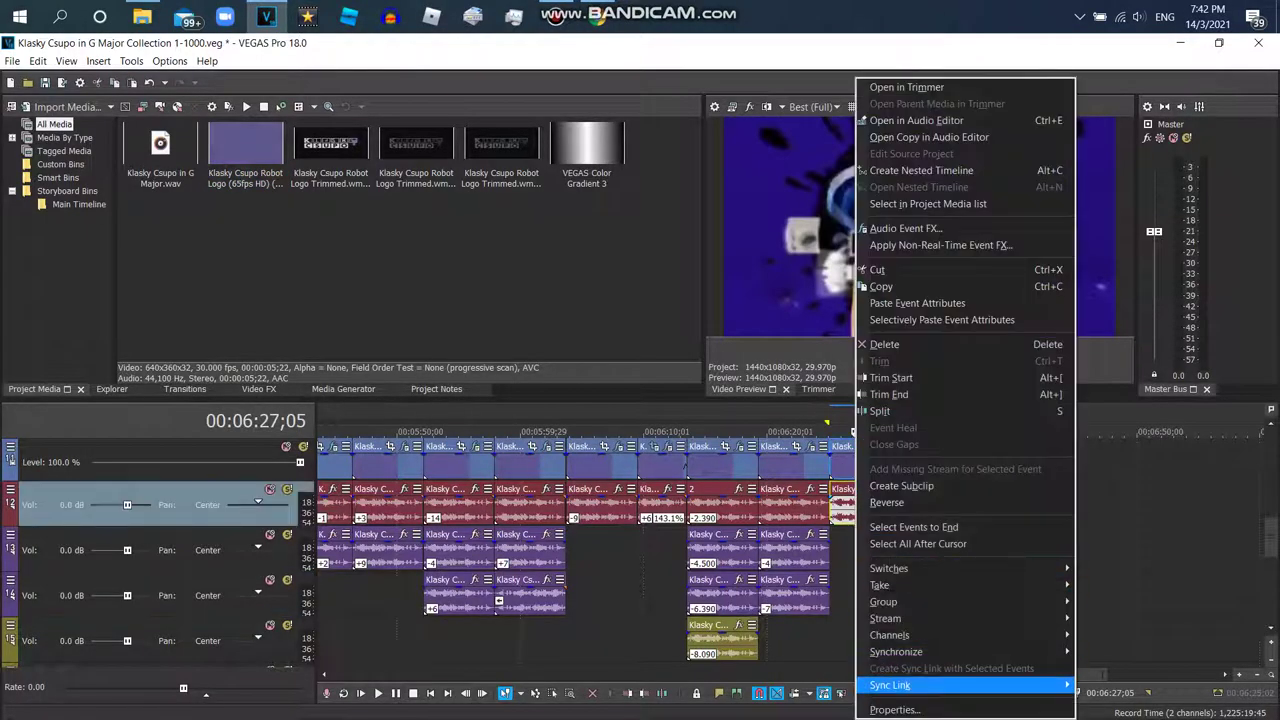
pyautogui.click(894, 709)
pyautogui.click(686, 310)
pyautogui.click(620, 331)
pyautogui.click(686, 335)
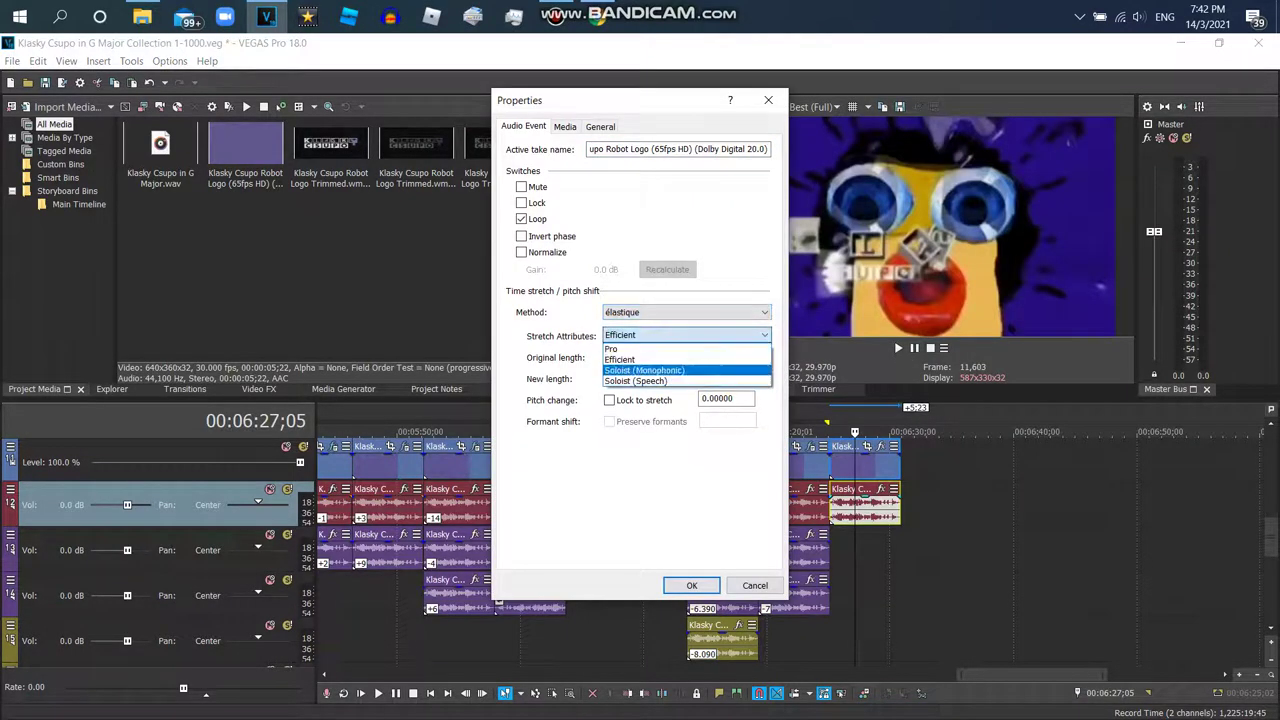
pyautogui.click(636, 381)
pyautogui.click(716, 398)
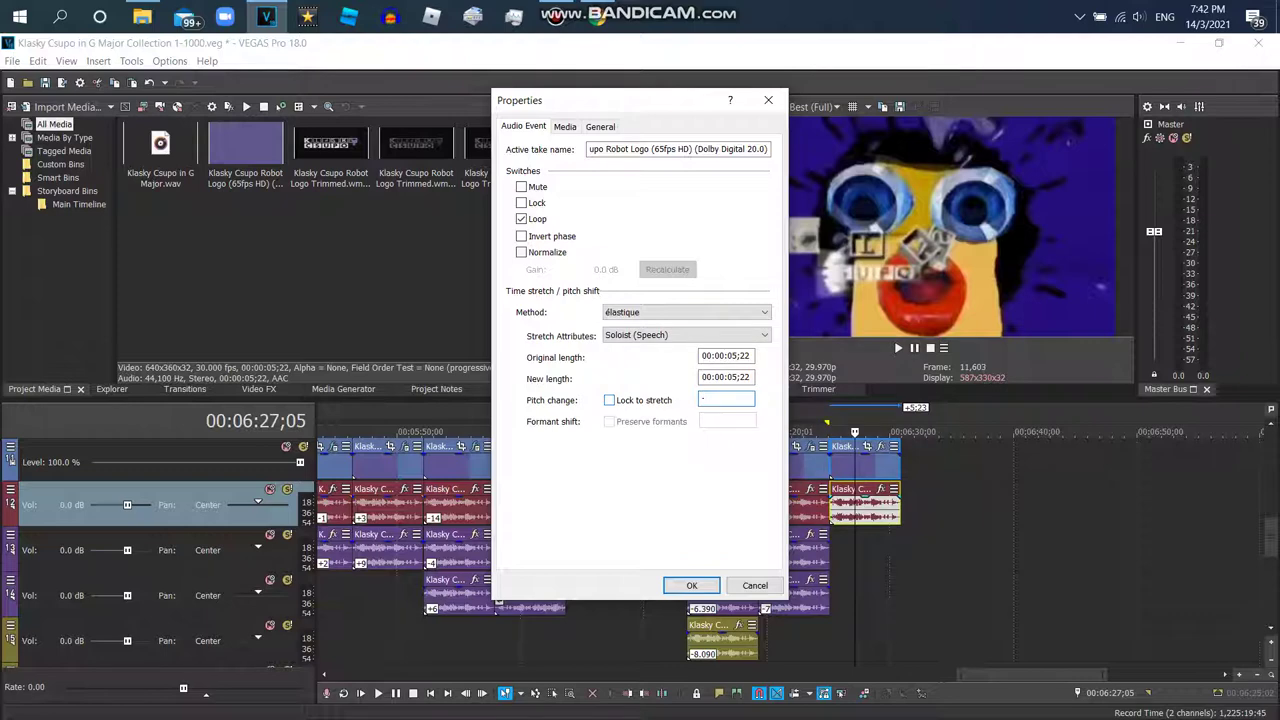
pyautogui.press('Return')
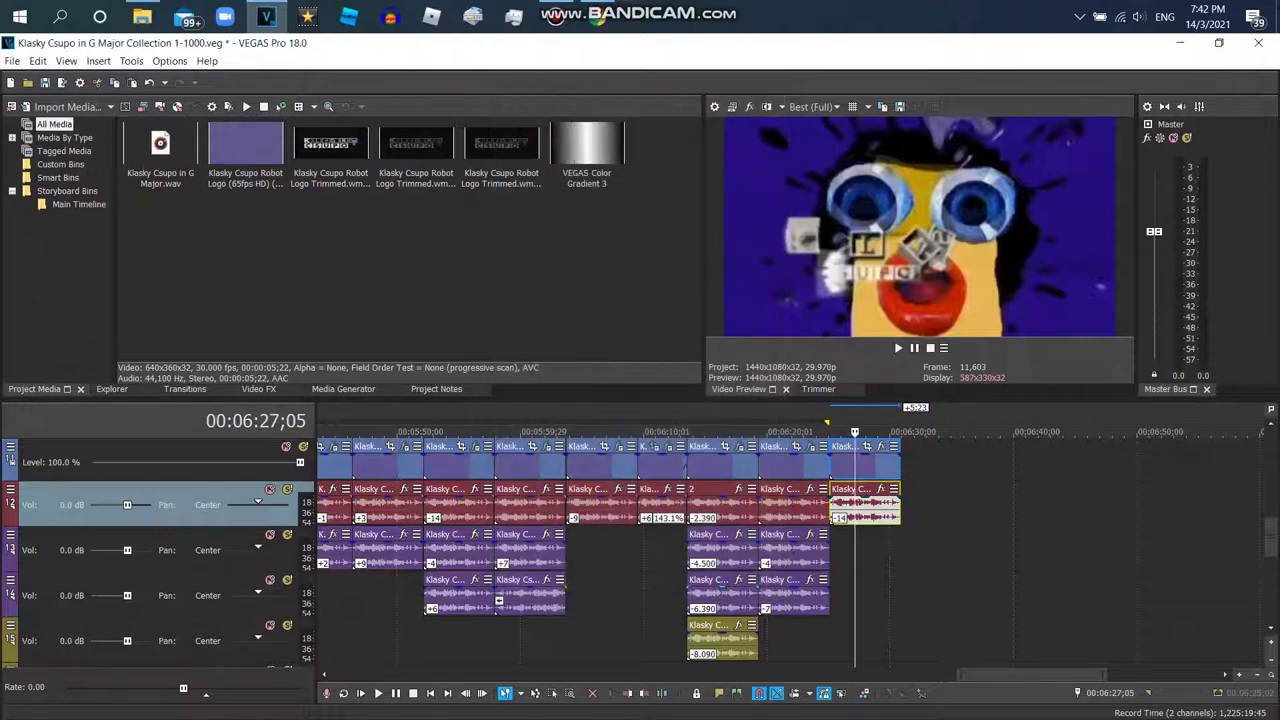
# - Add the robot logo clip's audio as a second layer beneath the -14 event and delete the extra video track
pyautogui.hotkey('ctrl', 'shift', 'q')
pyautogui.rightClick(816, 546)
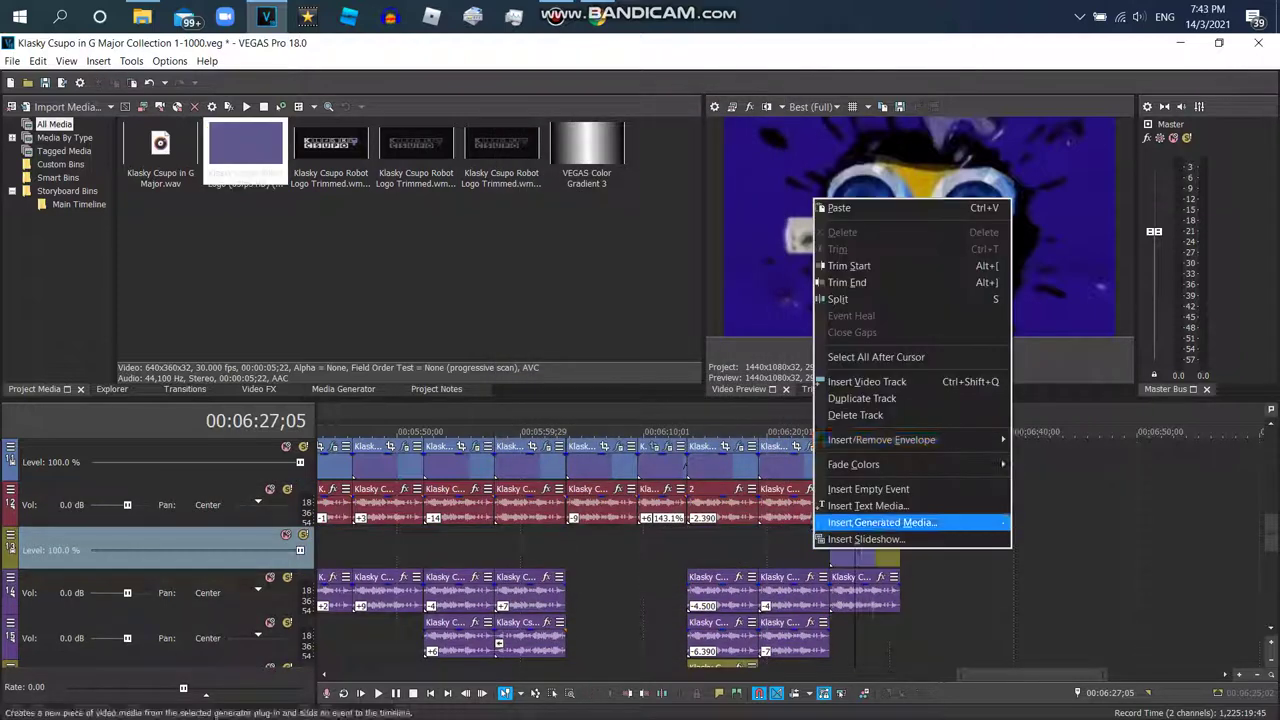
pyautogui.click(855, 414)
# - Set the second audio layer to élastique with Soloist (Speech) attributes and a pitch change of -10
pyautogui.rightClick(860, 548)
pyautogui.click(900, 697)
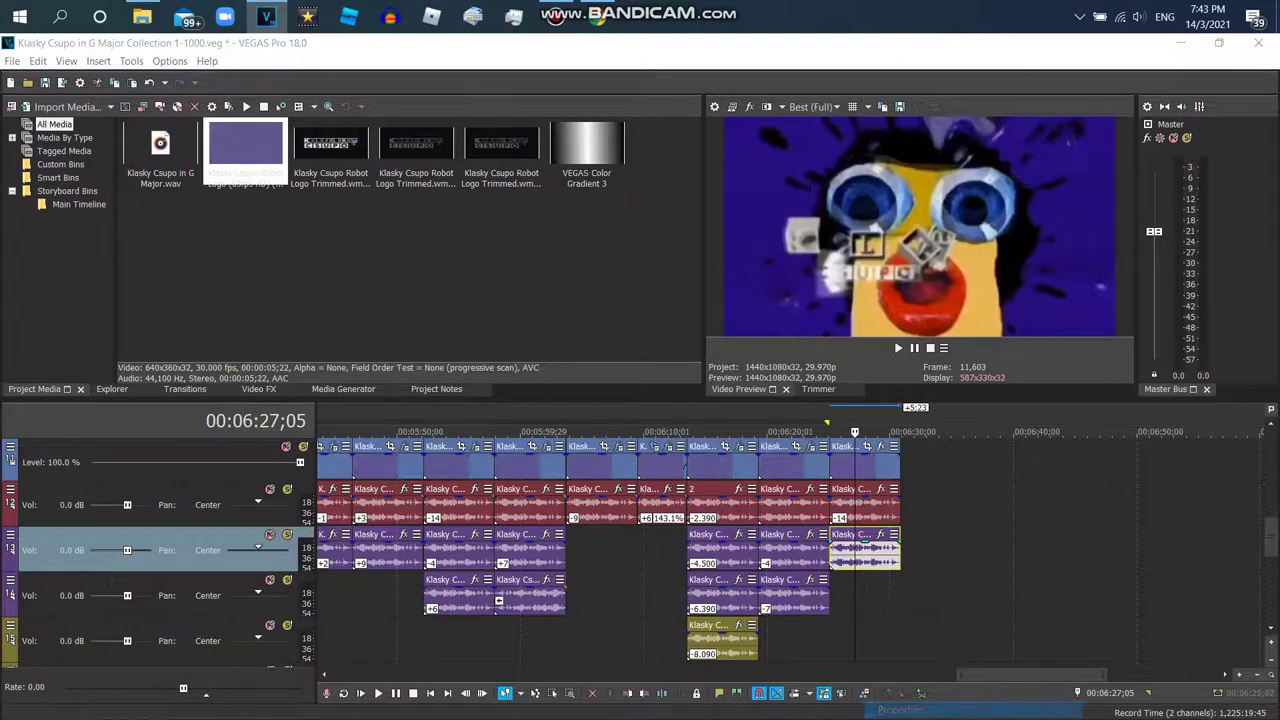
pyautogui.click(686, 312)
pyautogui.click(640, 334)
pyautogui.click(686, 335)
pyautogui.click(640, 361)
pyautogui.click(686, 335)
pyautogui.click(640, 388)
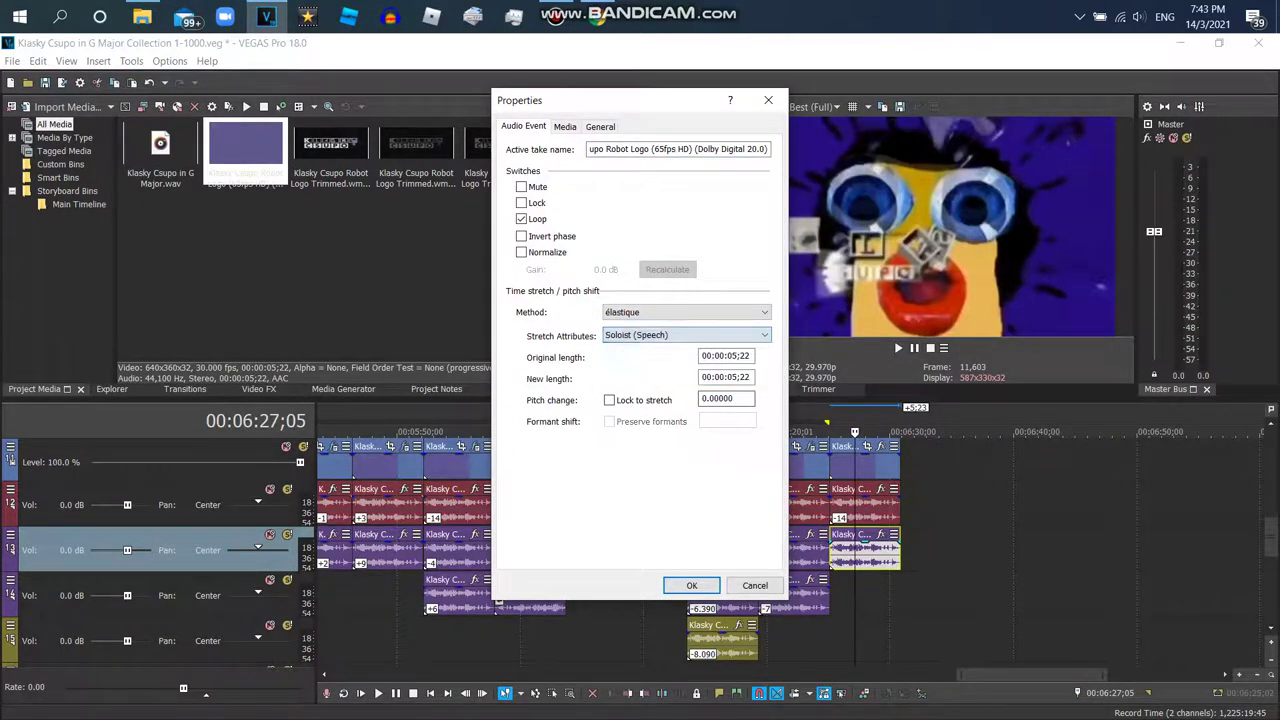
pyautogui.press('Return')
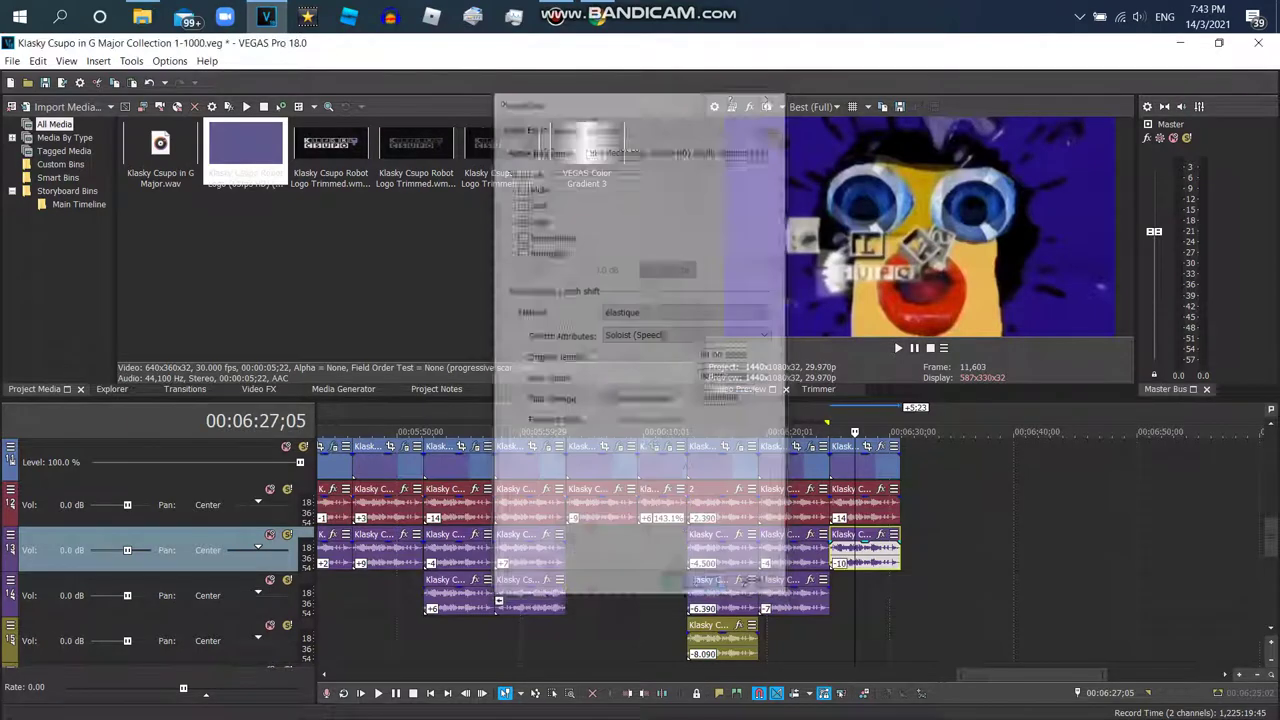
# - Add the robot logo clip's audio as a third layer beneath the -10 event and remove the extra video track
pyautogui.moveTo(865, 550); pyautogui.dragTo(865, 597)
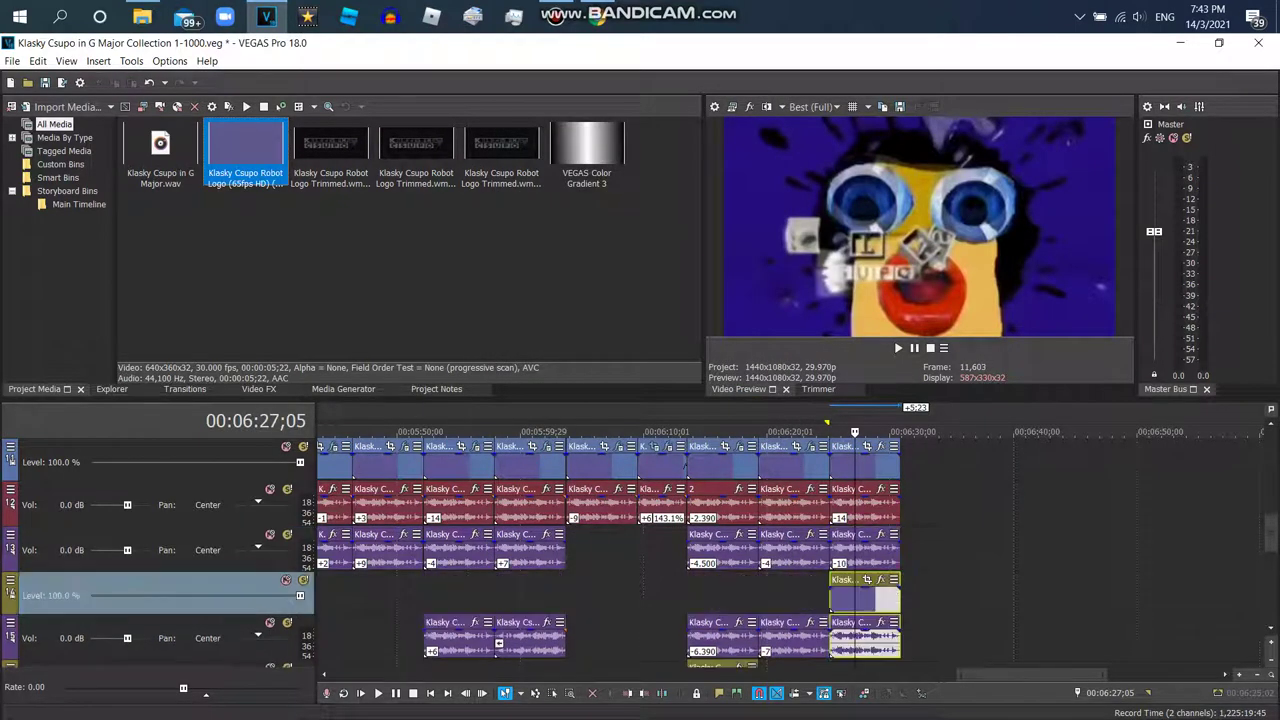
pyautogui.rightClick(794, 583)
pyautogui.press('Escape')
# - Set the third audio layer to élastique with Soloist (Speech) attributes and a pitch change of -7
pyautogui.rightClick(848, 595)
pyautogui.click(900, 704)
pyautogui.click(686, 312)
pyautogui.click(621, 337)
pyautogui.click(686, 335)
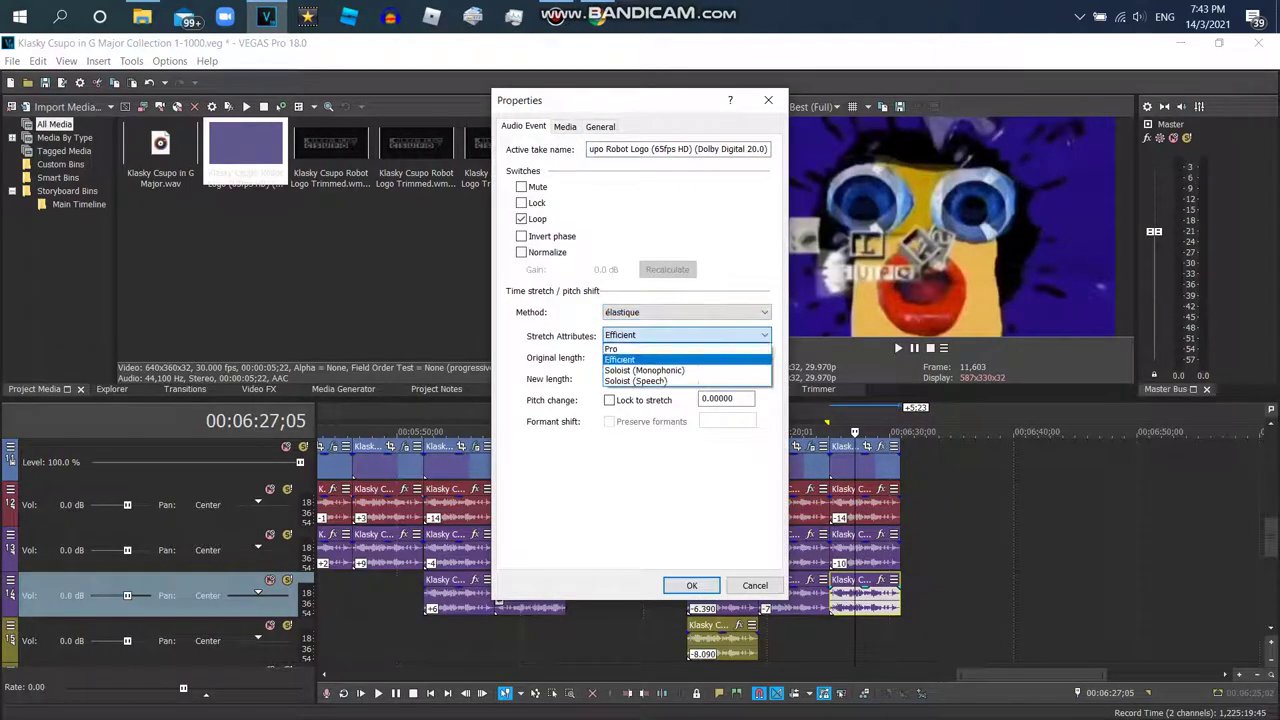
pyautogui.click(640, 381)
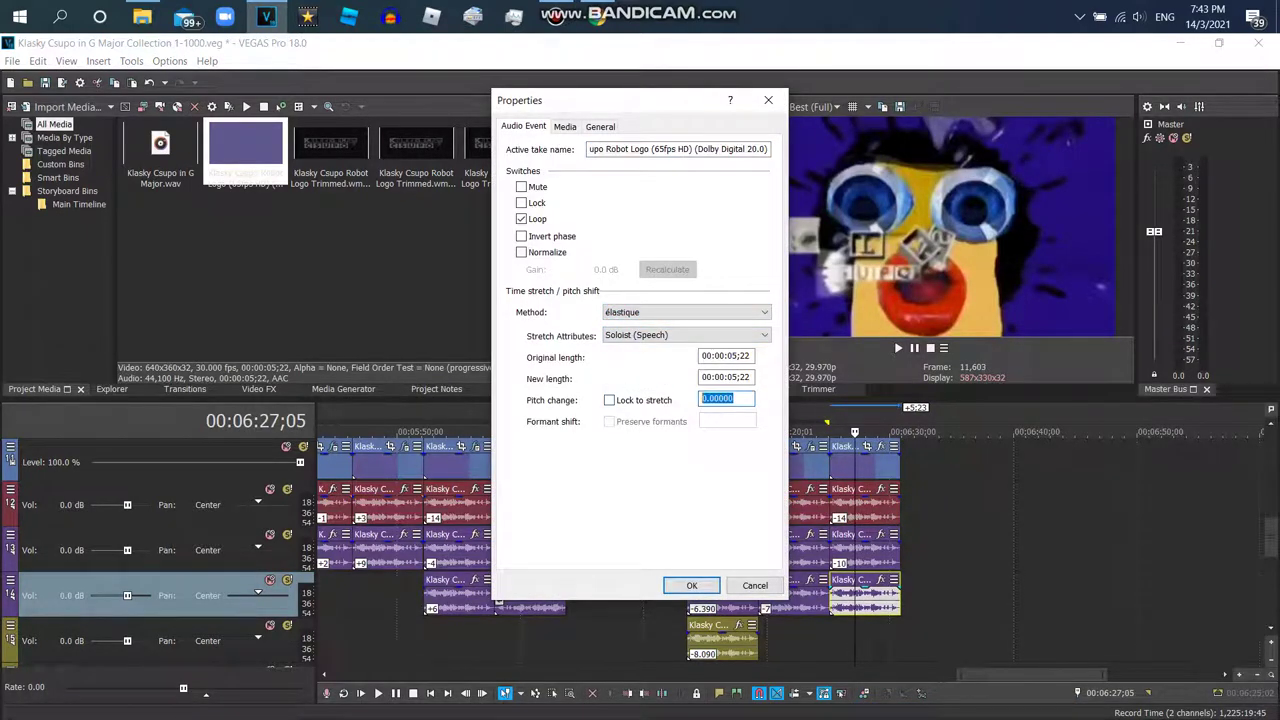
pyautogui.write('-7')
pyautogui.click(691, 585)
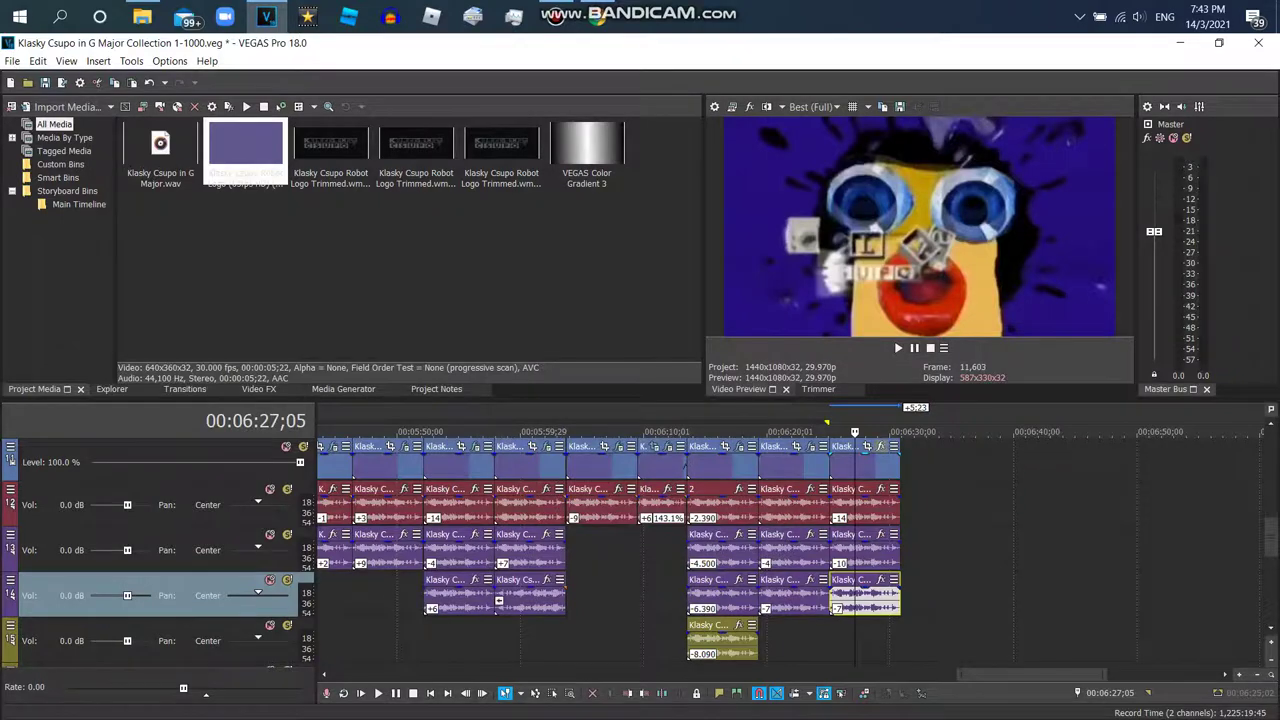
pyautogui.click(880, 446)
pyautogui.scroll(-2, 660, 410)
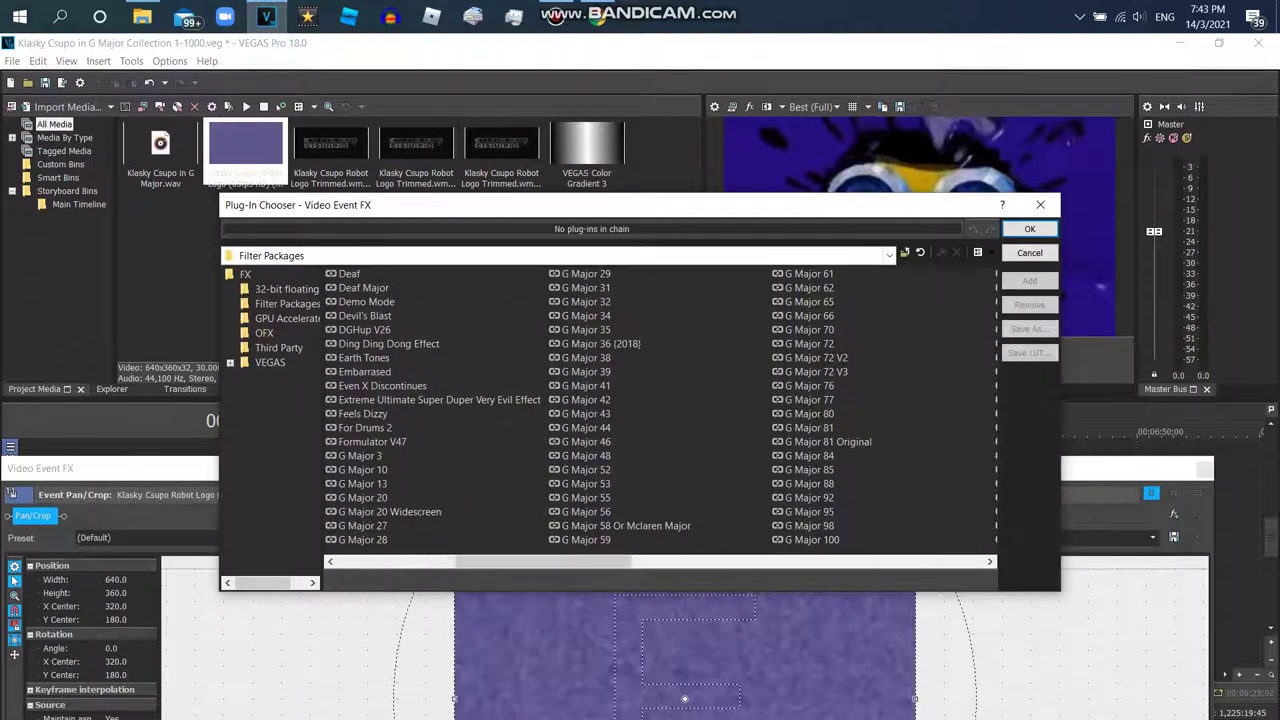
pyautogui.scroll(-4, 660, 410)
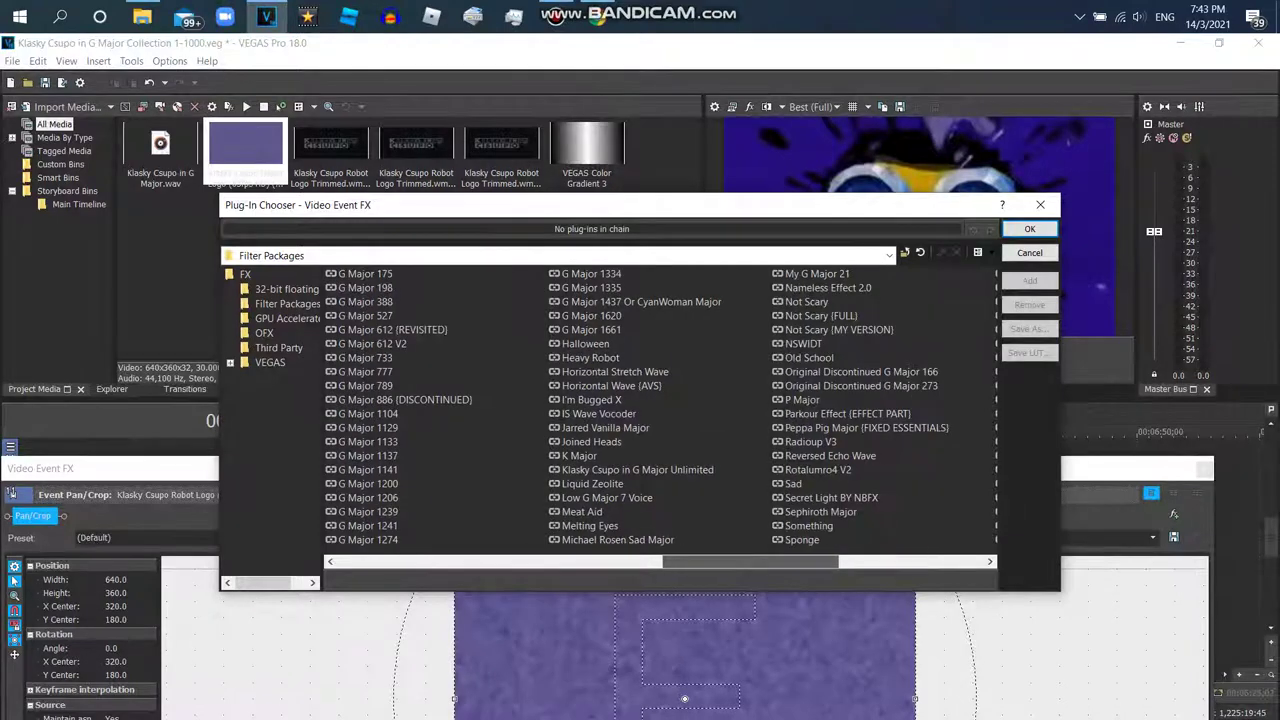
pyautogui.scroll(-1, 660, 410)
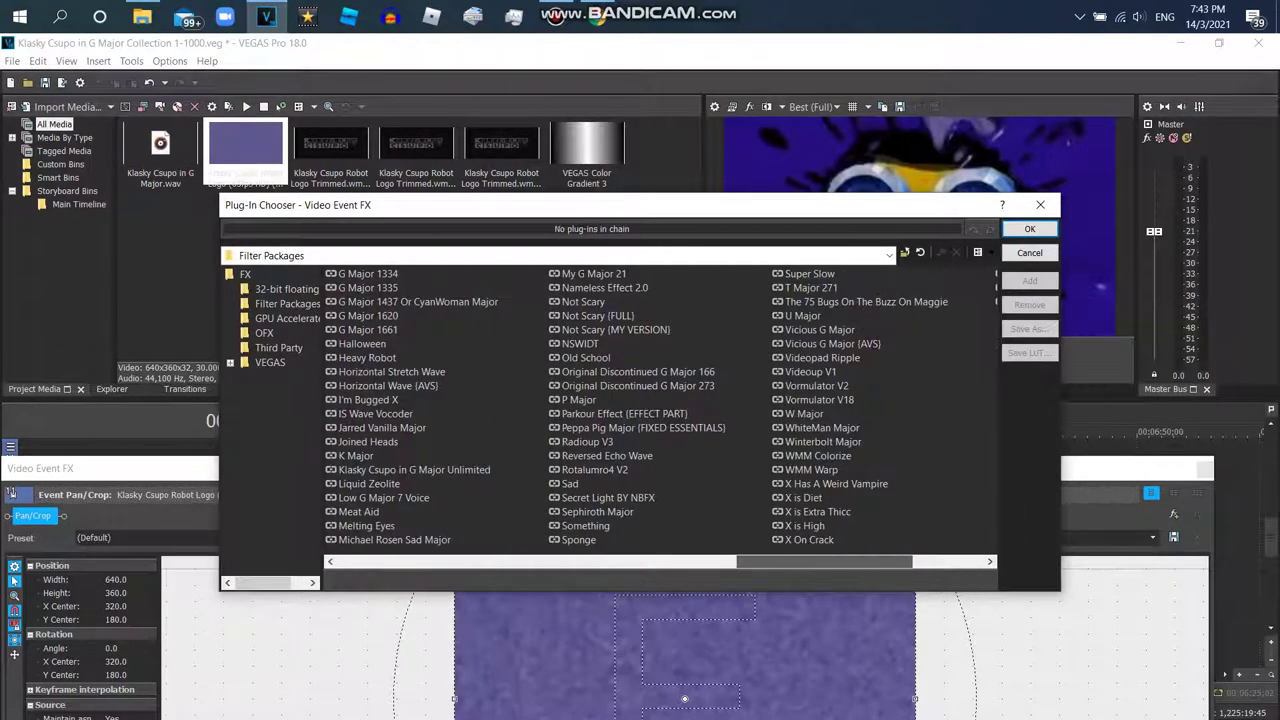
pyautogui.click(1040, 204)
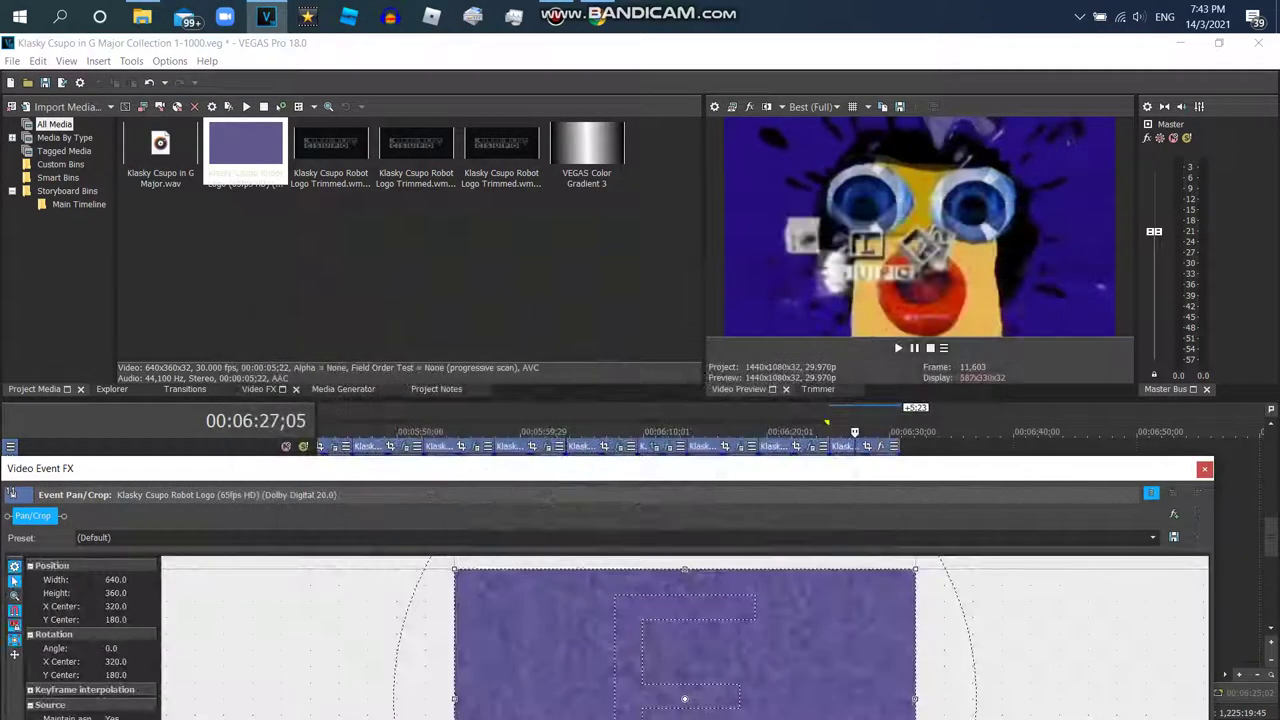
# - Apply the HSL Adjust effect with the I KILLED X (2020) preset to the newest robot logo video event
pyautogui.hotkey('alt', '8')
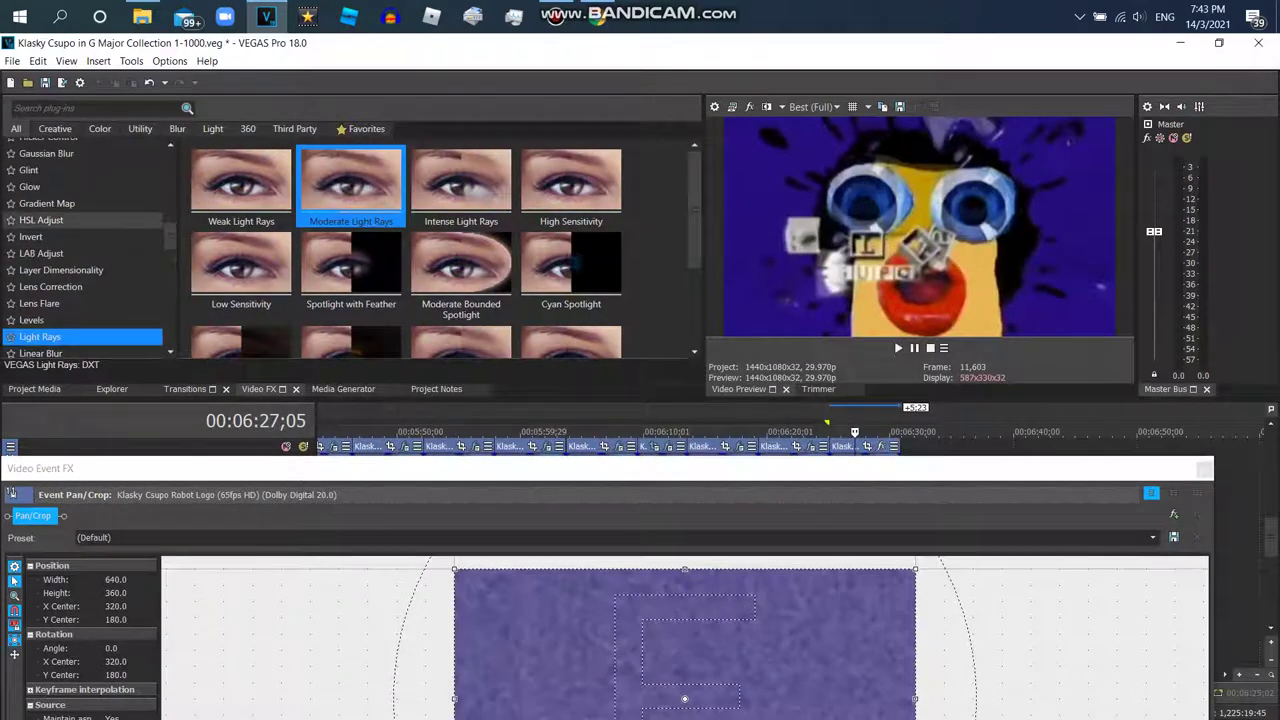
pyautogui.click(41, 220)
pyautogui.scroll(-5, 446, 247)
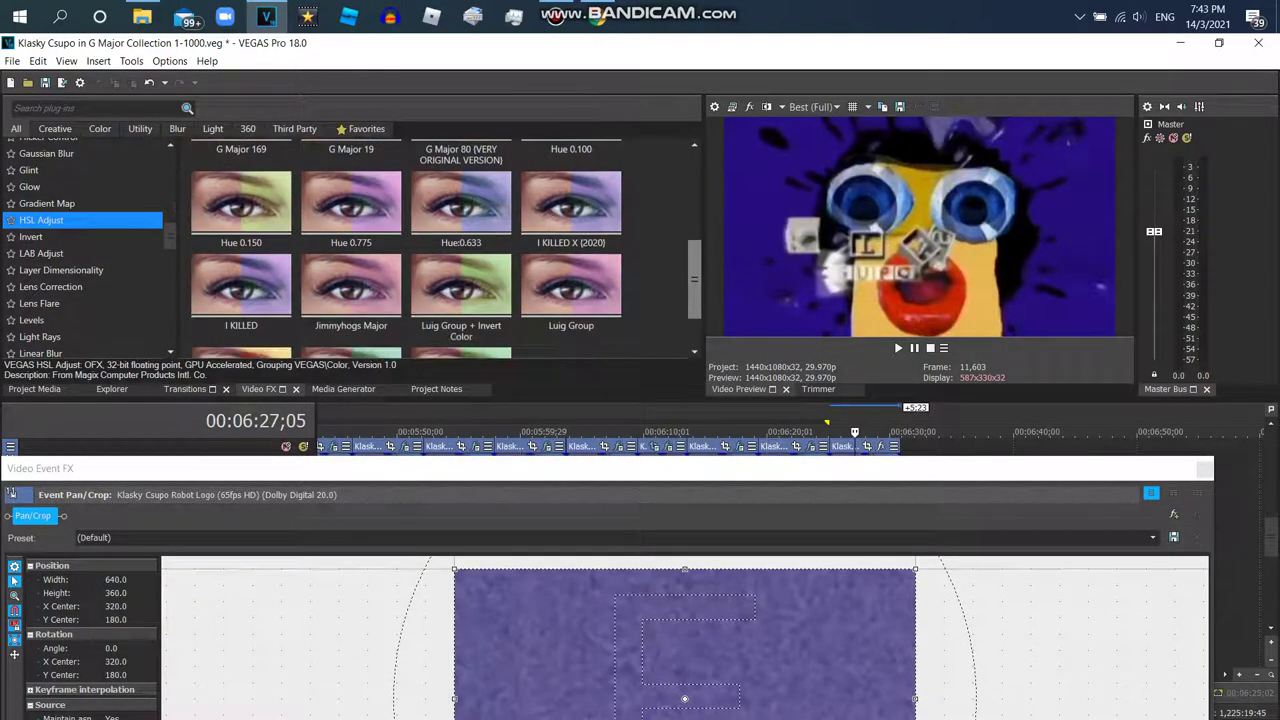
pyautogui.moveTo(570, 200); pyautogui.dragTo(600, 600)
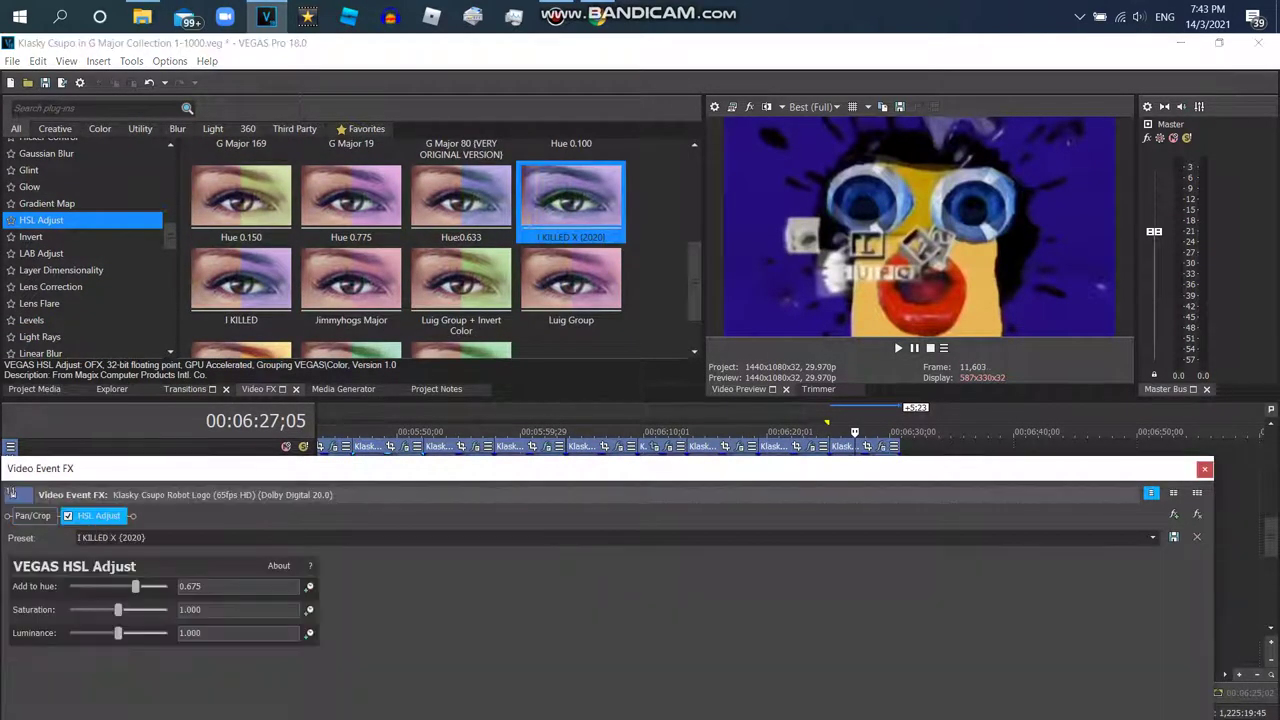
# - Add NewBlue ME Ripple with the AVS Ripple preset and Swirl with the Doesn't Respond preset to the event's effect chain
pyautogui.scroll(-5, 80, 261)
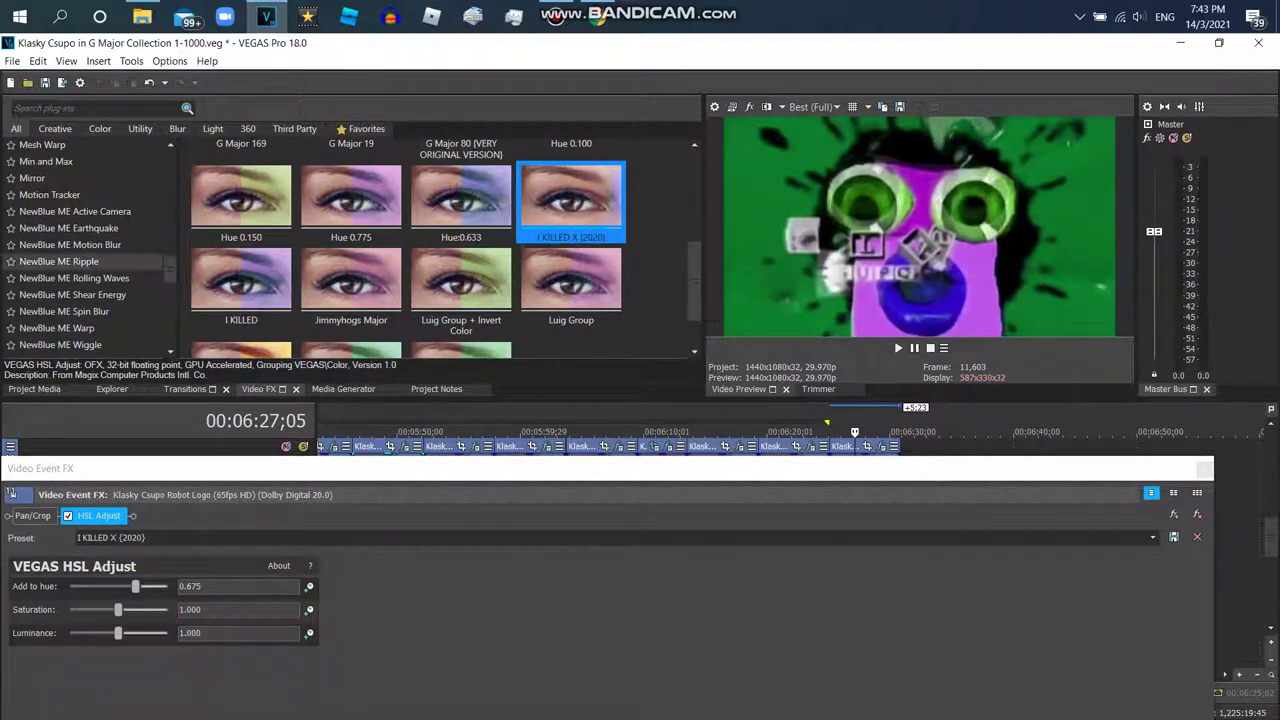
pyautogui.click(59, 261)
pyautogui.doubleClick(426, 220)
pyautogui.moveTo(170, 262); pyautogui.dragTo(170, 297)
pyautogui.scroll(-4, 85, 245)
pyautogui.click(40, 270)
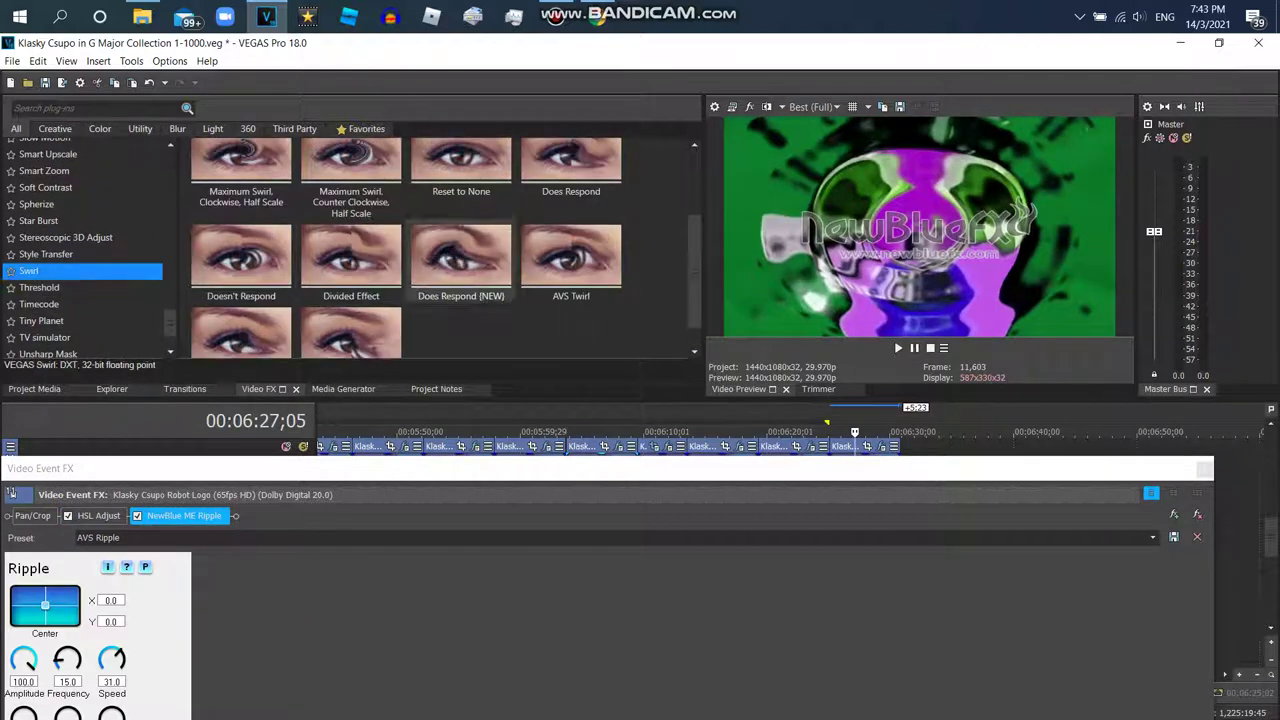
pyautogui.doubleClick(241, 258)
# - Append three Mirror effects to the event's chain using the presets Reflect Left, G Major 1335 and Reflect Left, in that order
pyautogui.moveTo(170, 322); pyautogui.dragTo(170, 262)
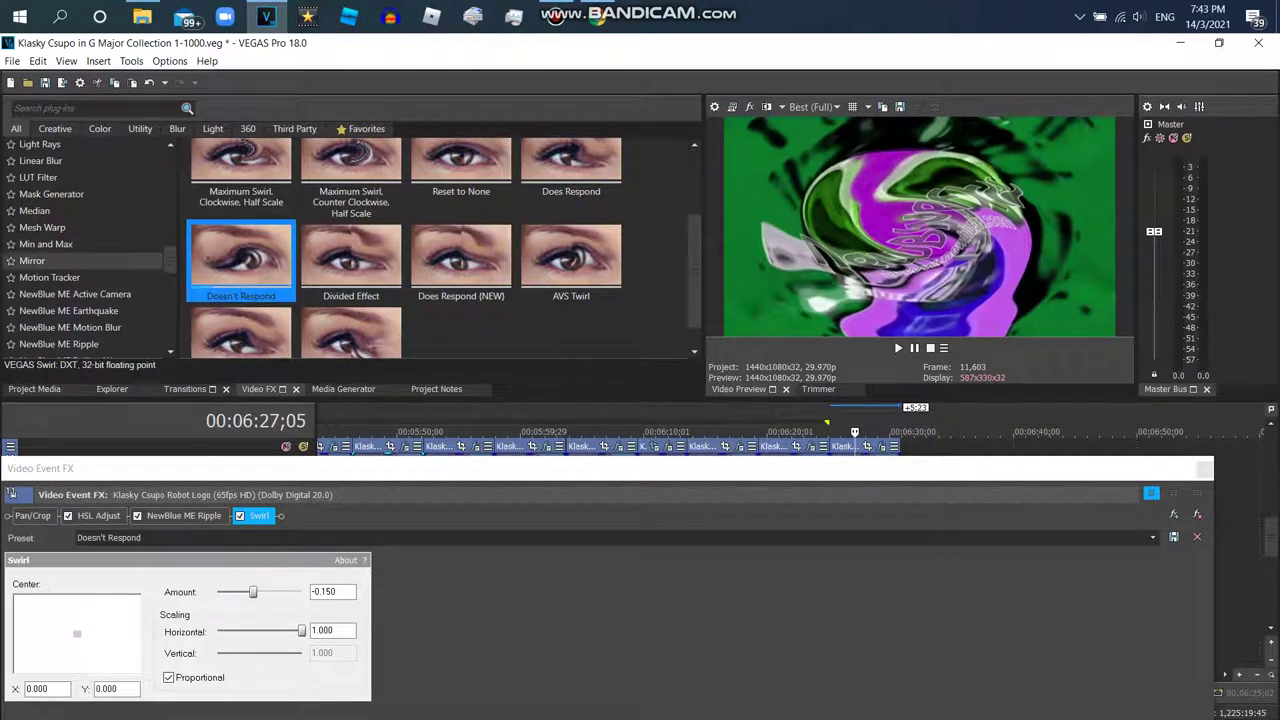
pyautogui.click(40, 260)
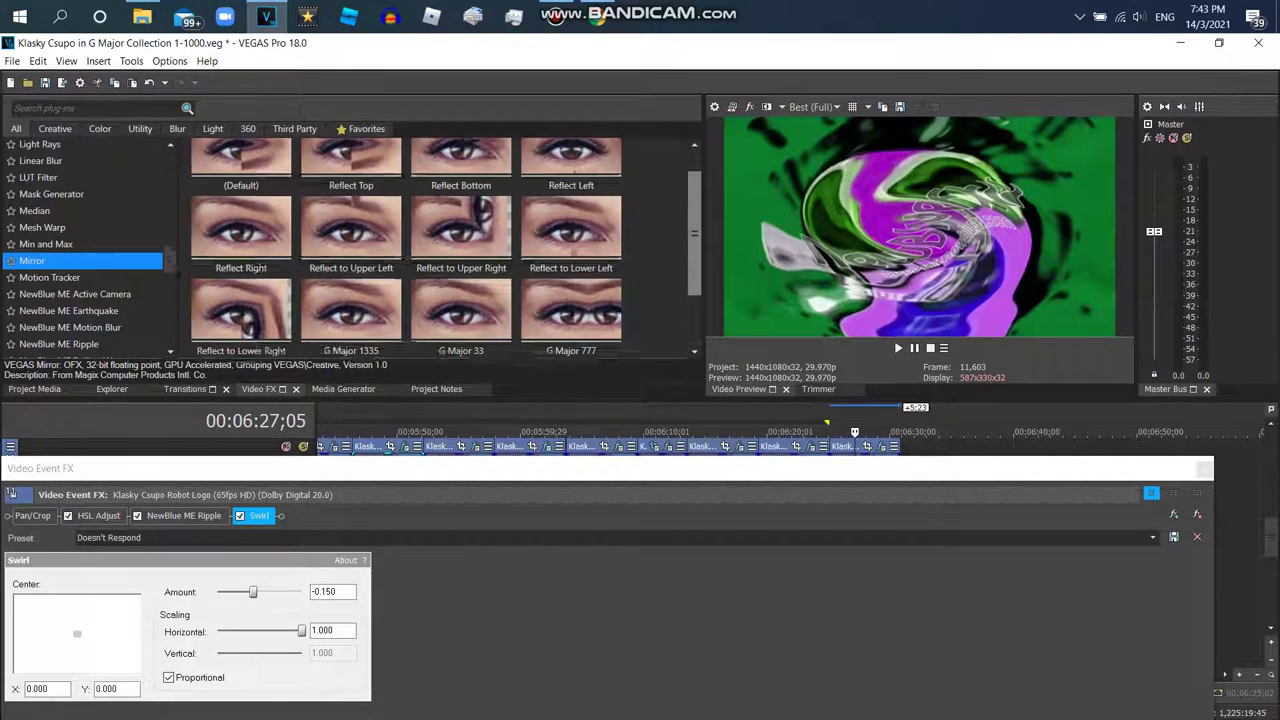
pyautogui.scroll(1, 570, 180)
pyautogui.click(570, 180)
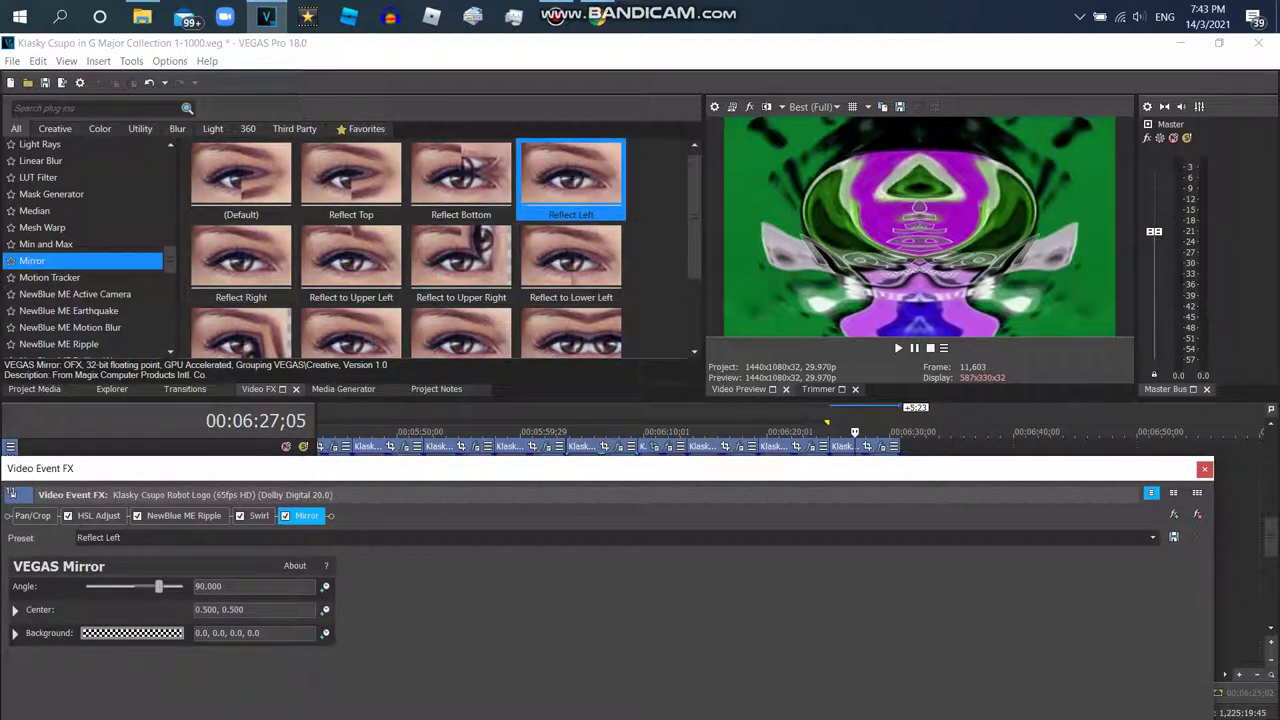
pyautogui.scroll(-1, 460, 250)
pyautogui.scroll(-2, 445, 250)
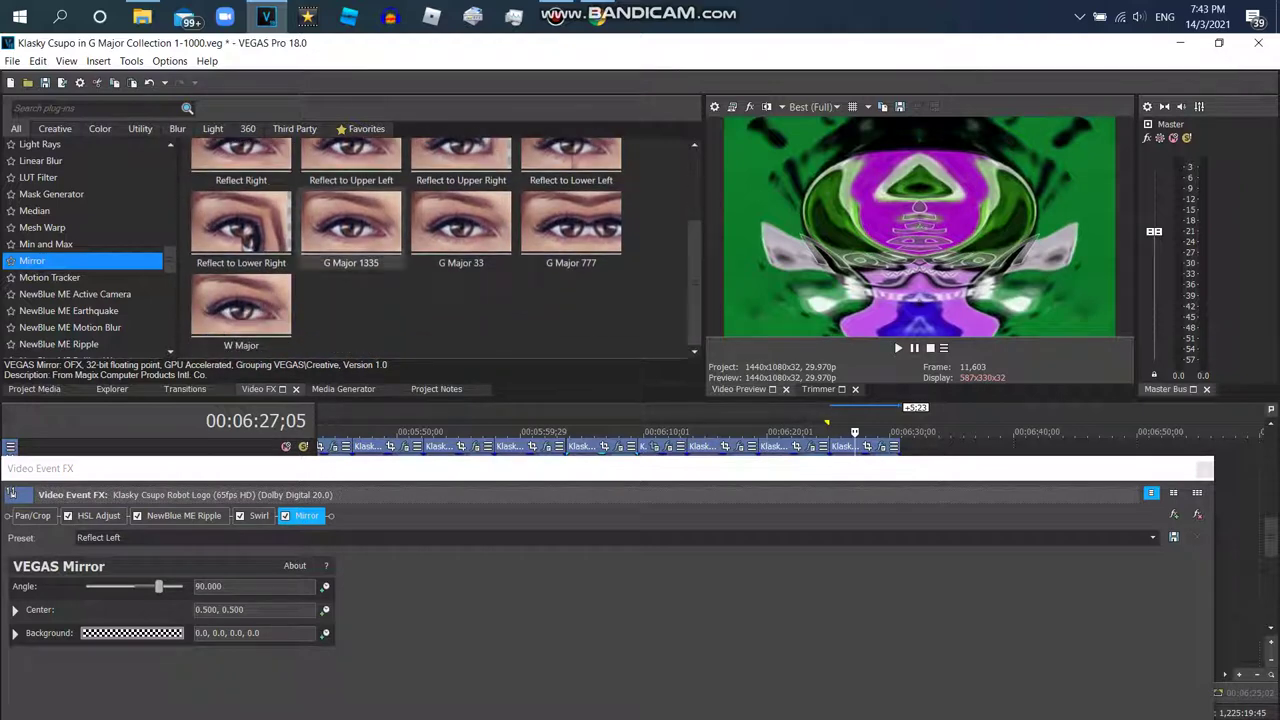
pyautogui.doubleClick(350, 225)
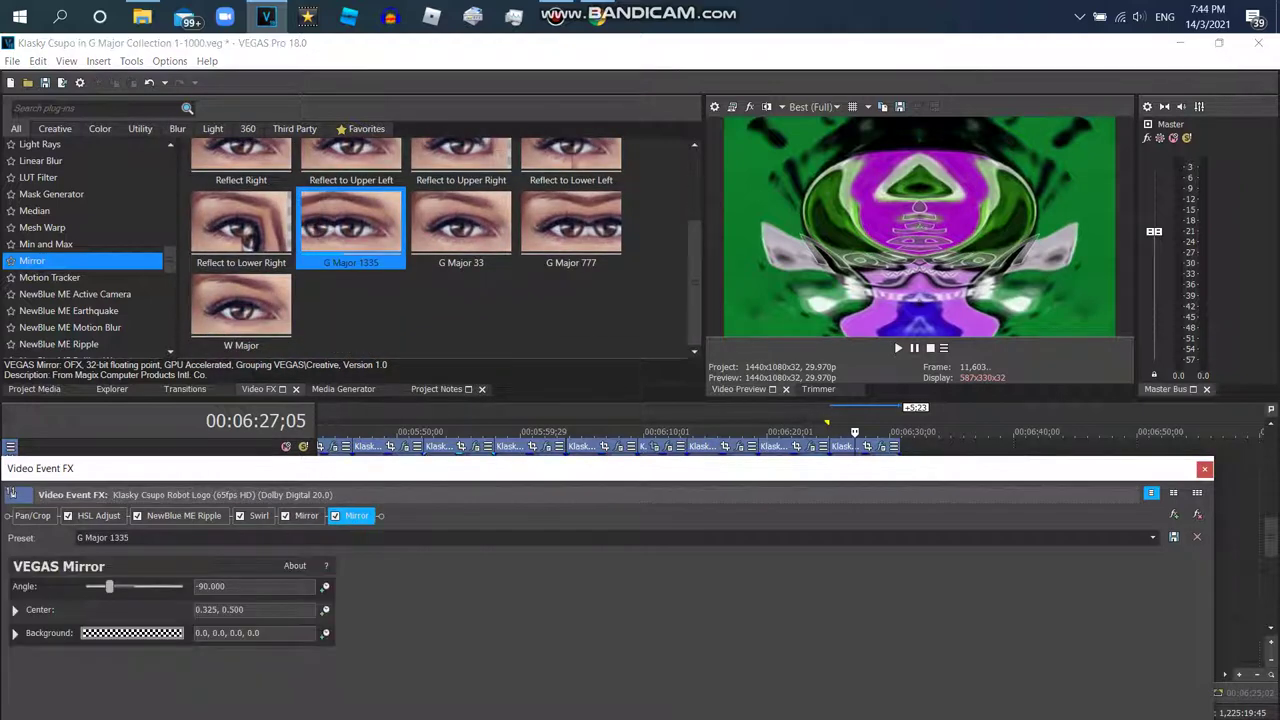
pyautogui.scroll(3, 445, 250)
pyautogui.doubleClick(570, 185)
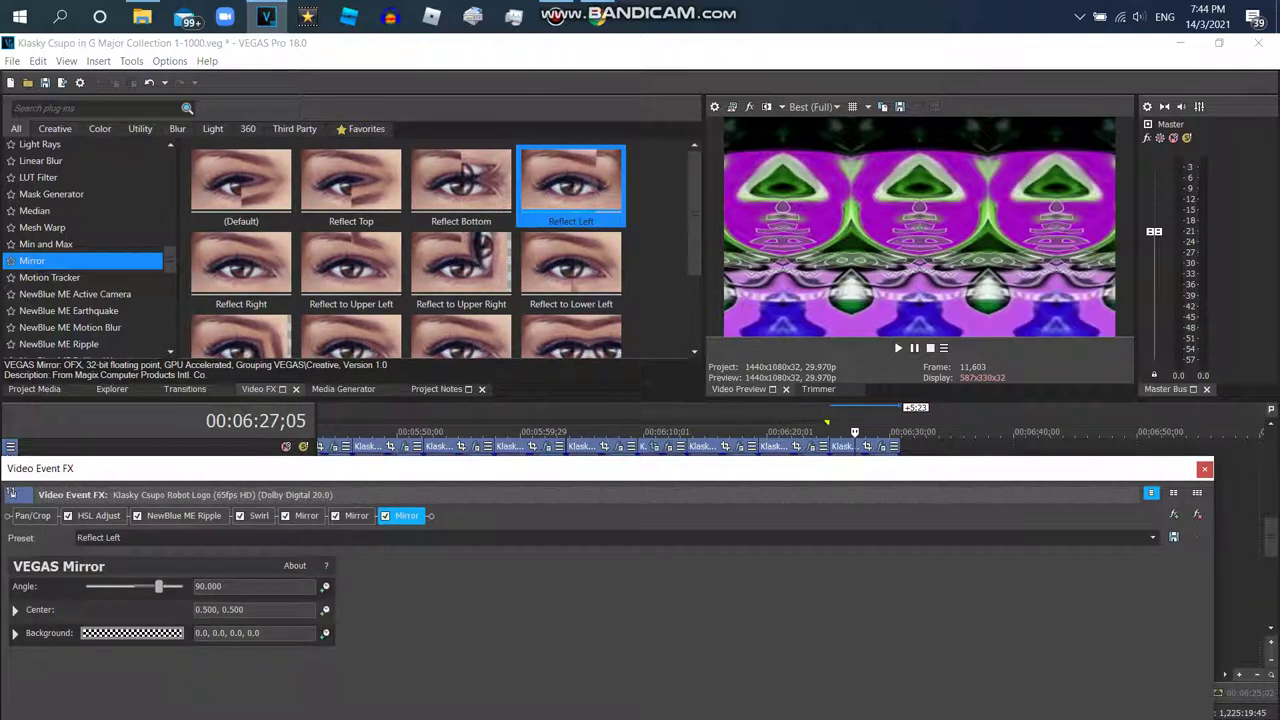
# - Write the on-screen note "I Show You Comparision For G Major 68 And G Major 69" in Bandicam, clear it and return to VEGAS Pro
pyautogui.click(556, 14)
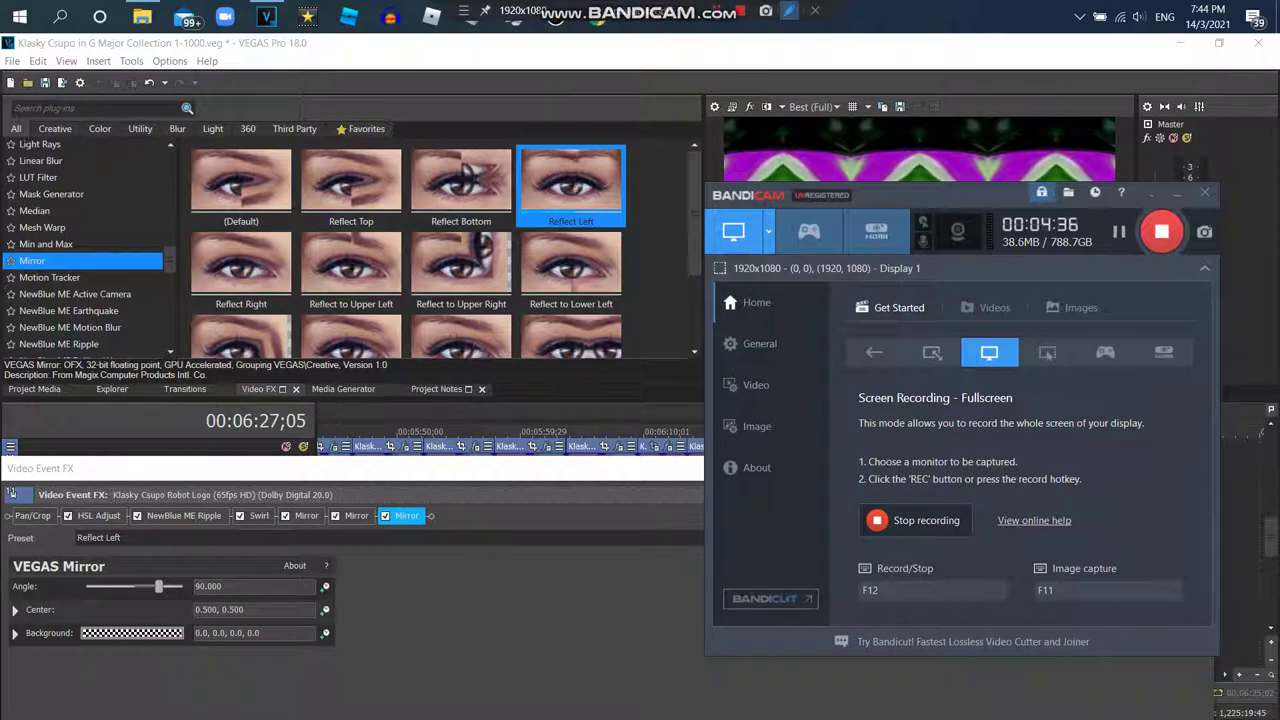
pyautogui.click(788, 10)
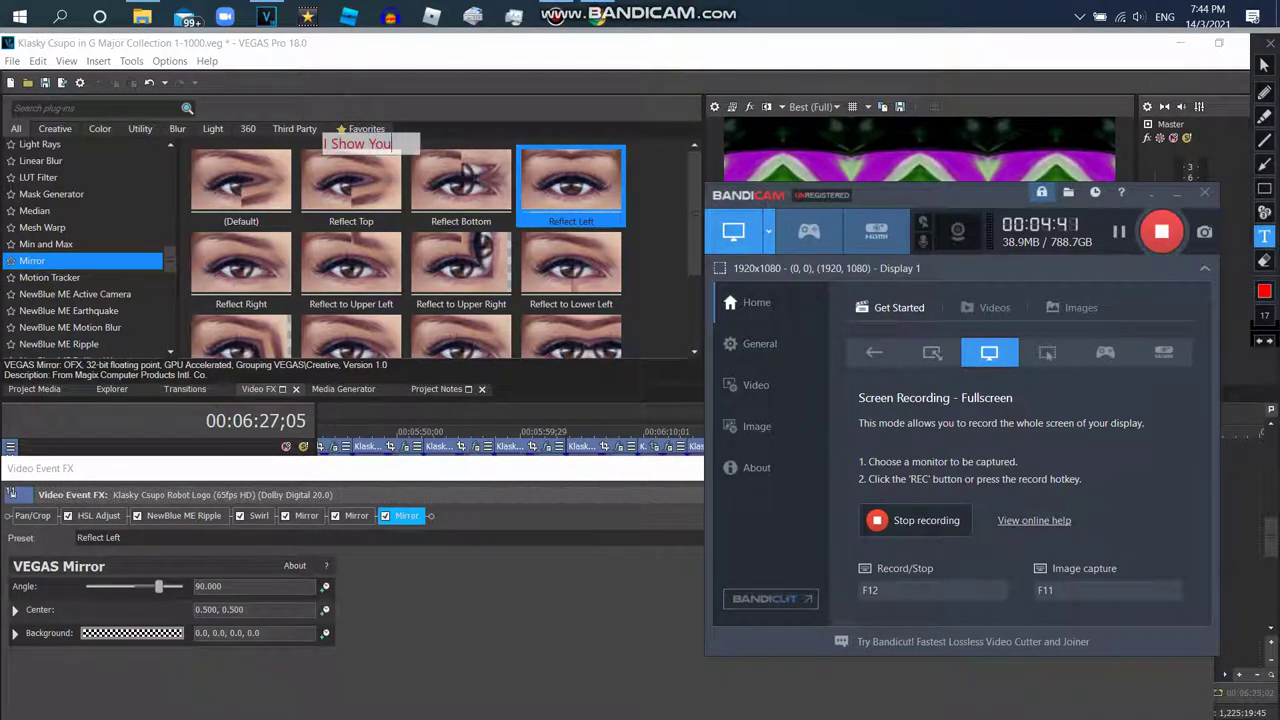
pyautogui.write('parisio')
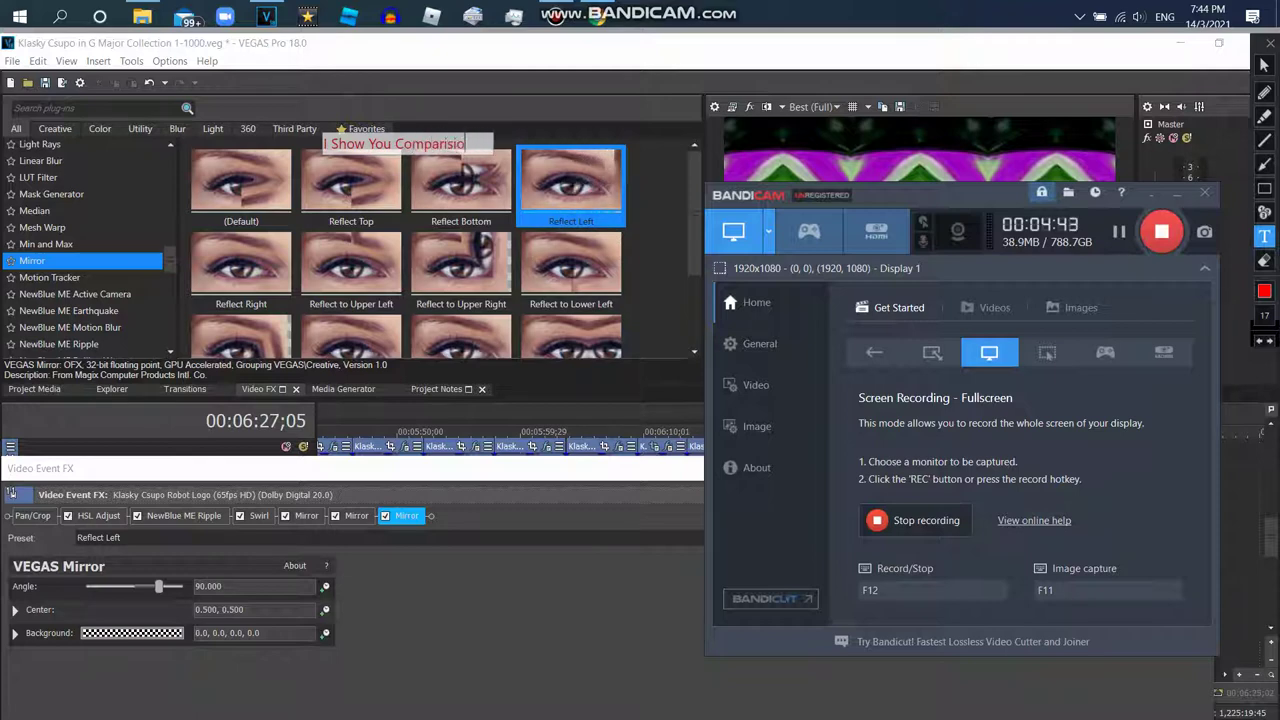
pyautogui.write('n For G Major 68 And G')
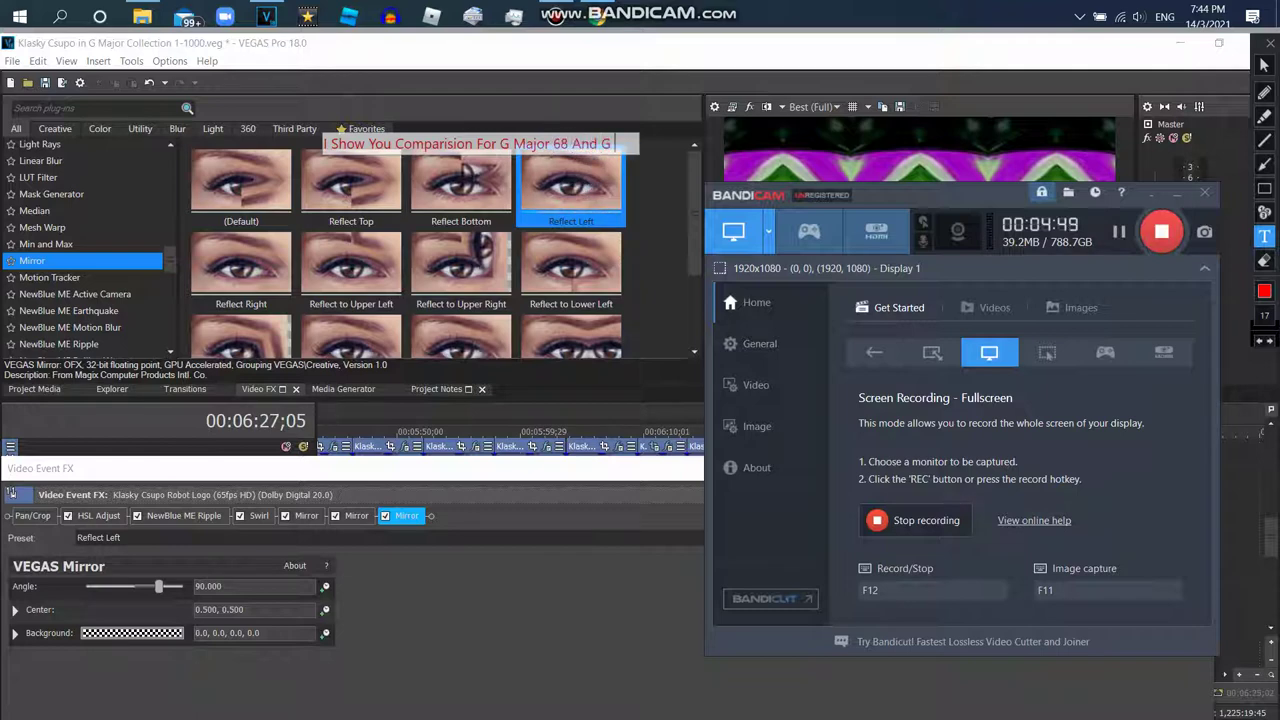
pyautogui.write(' Major 69')
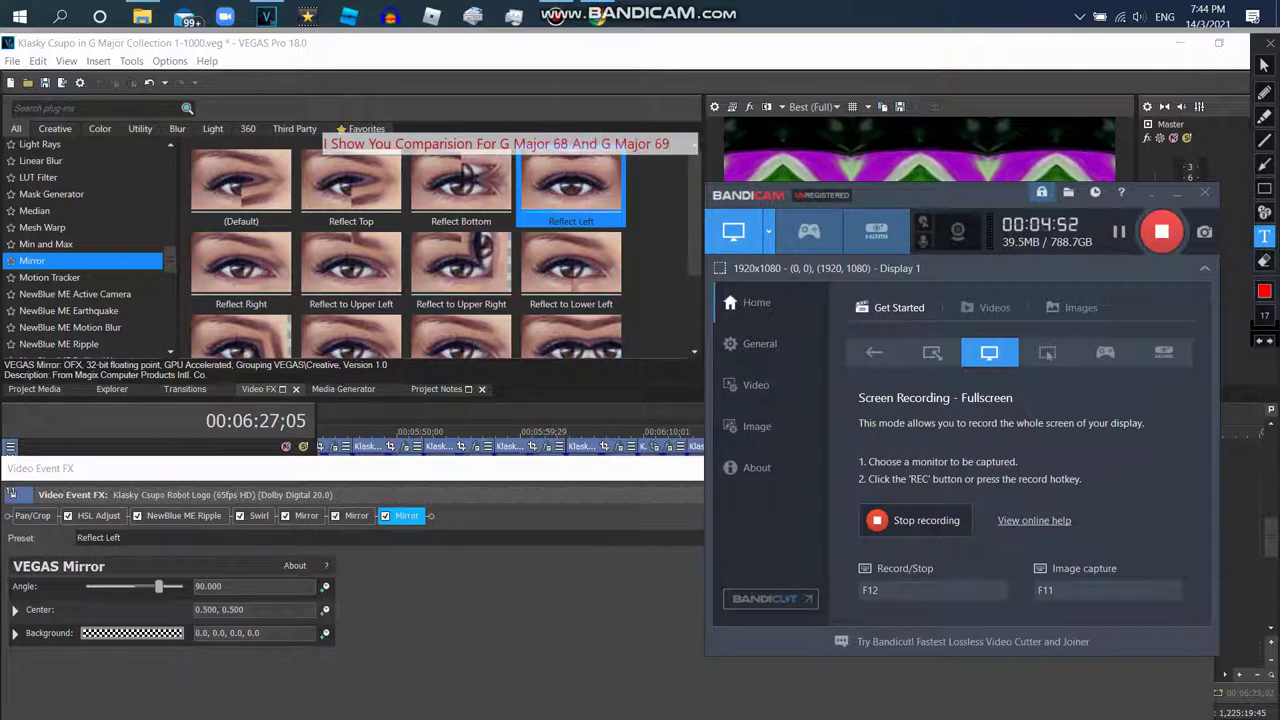
pyautogui.press('Return')
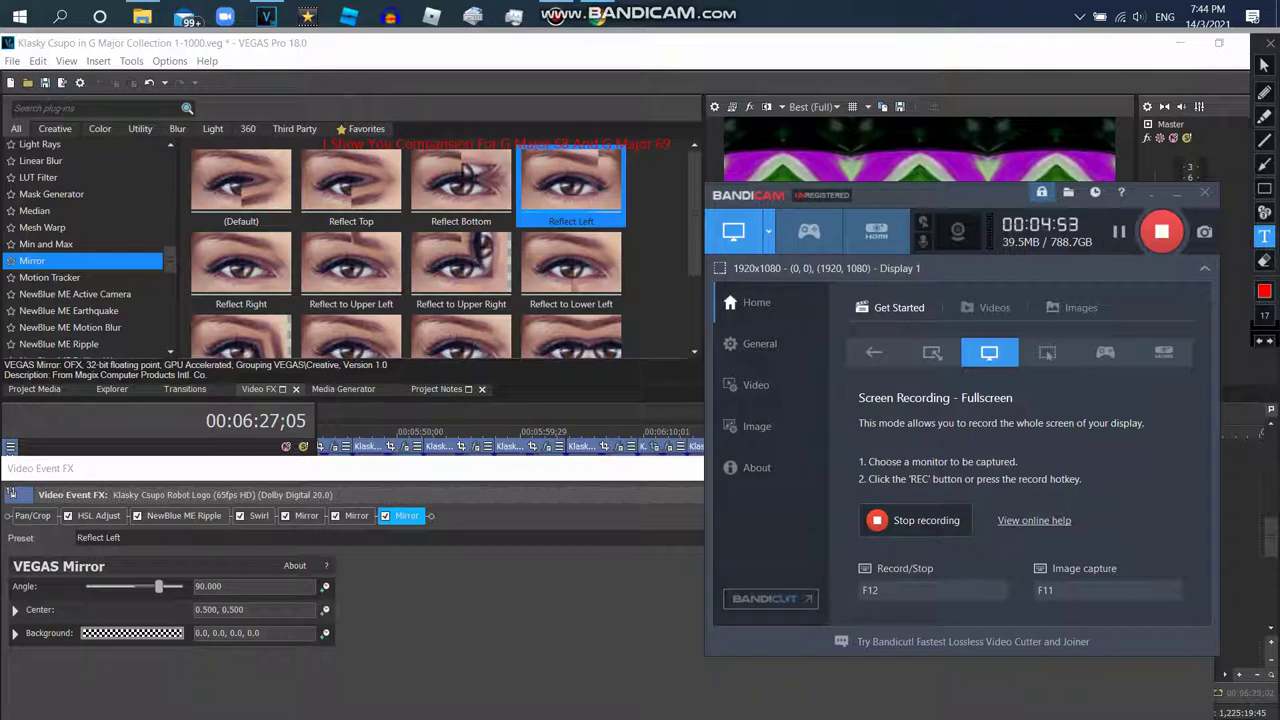
pyautogui.press('Escape')
pyautogui.hotkey('alt', 'Tab')
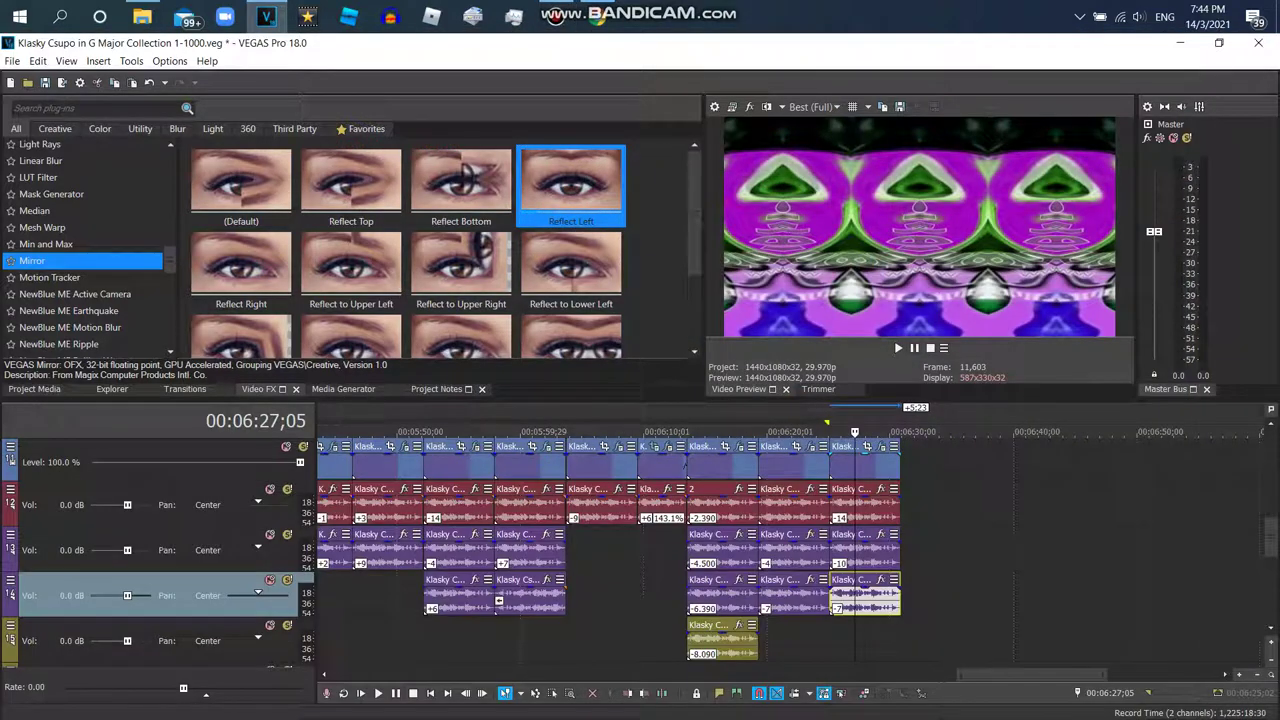
# - Insert a video track above the existing one, place the robot logo clip over the last event and delete its extra audio track
pyautogui.rightClick(944, 458)
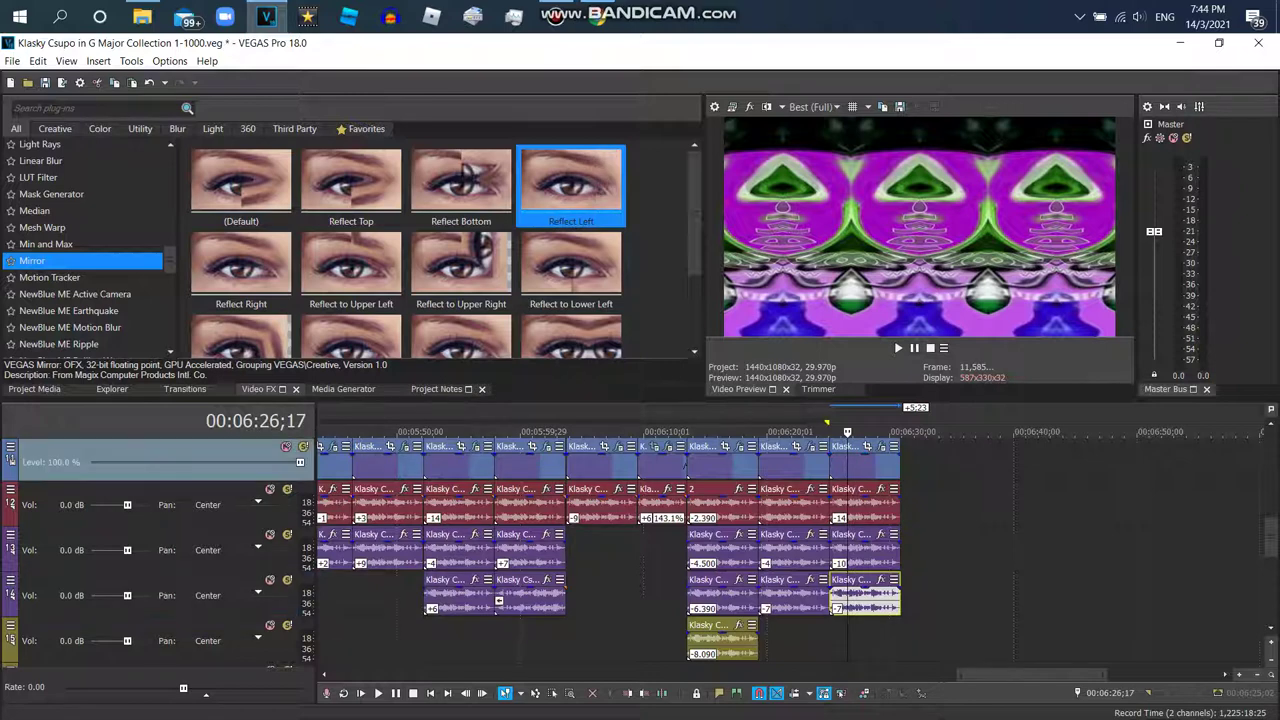
pyautogui.click(990, 287)
pyautogui.click(35, 389)
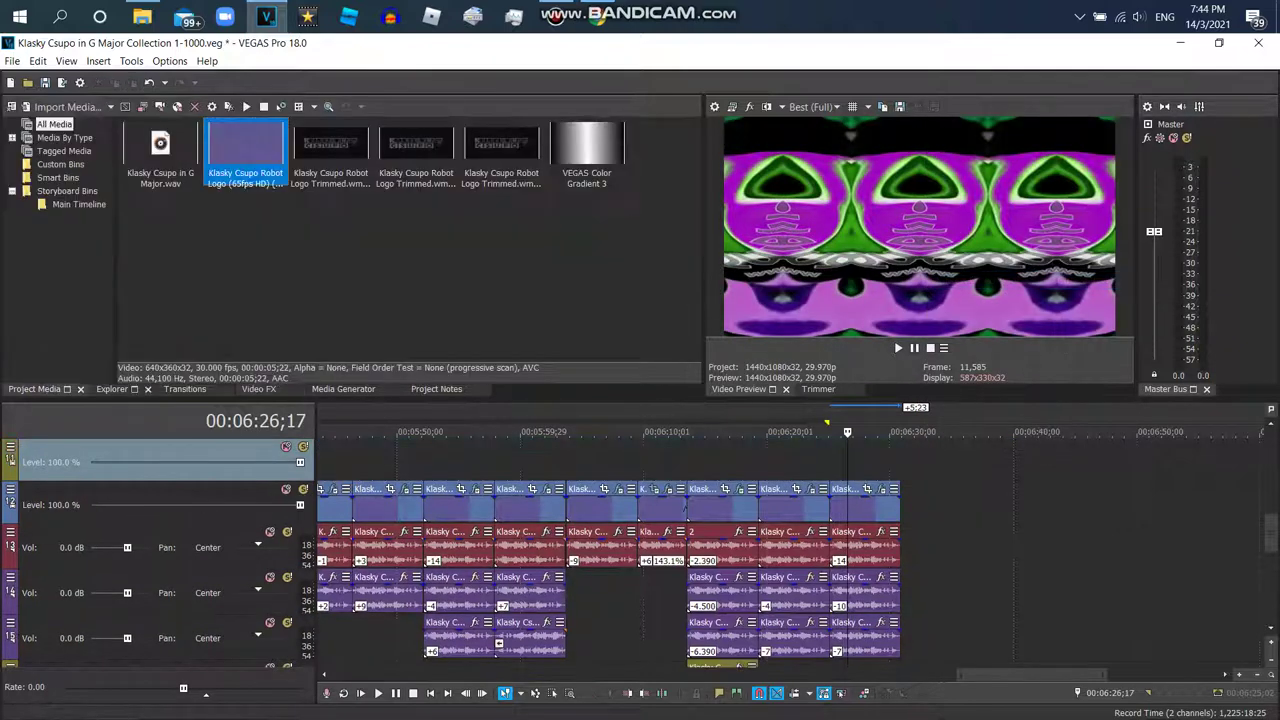
pyautogui.moveTo(245, 150); pyautogui.dragTo(850, 460)
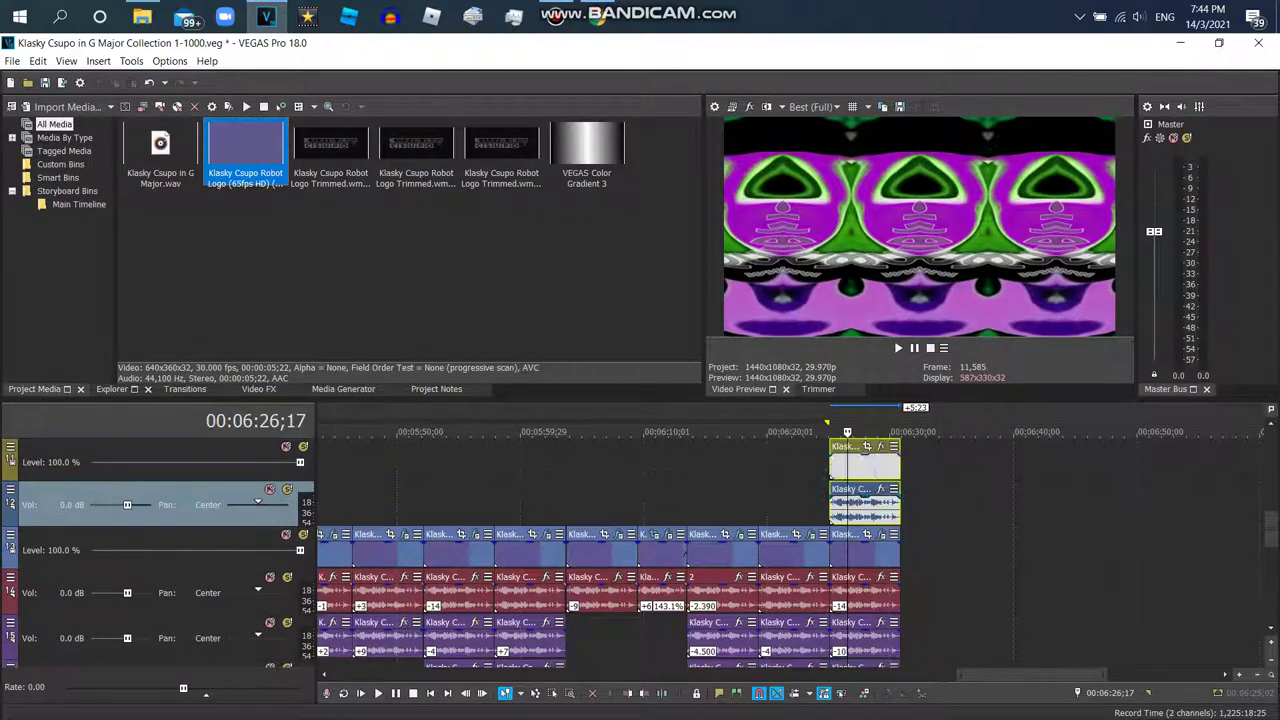
pyautogui.rightClick(821, 503)
pyautogui.press('Escape')
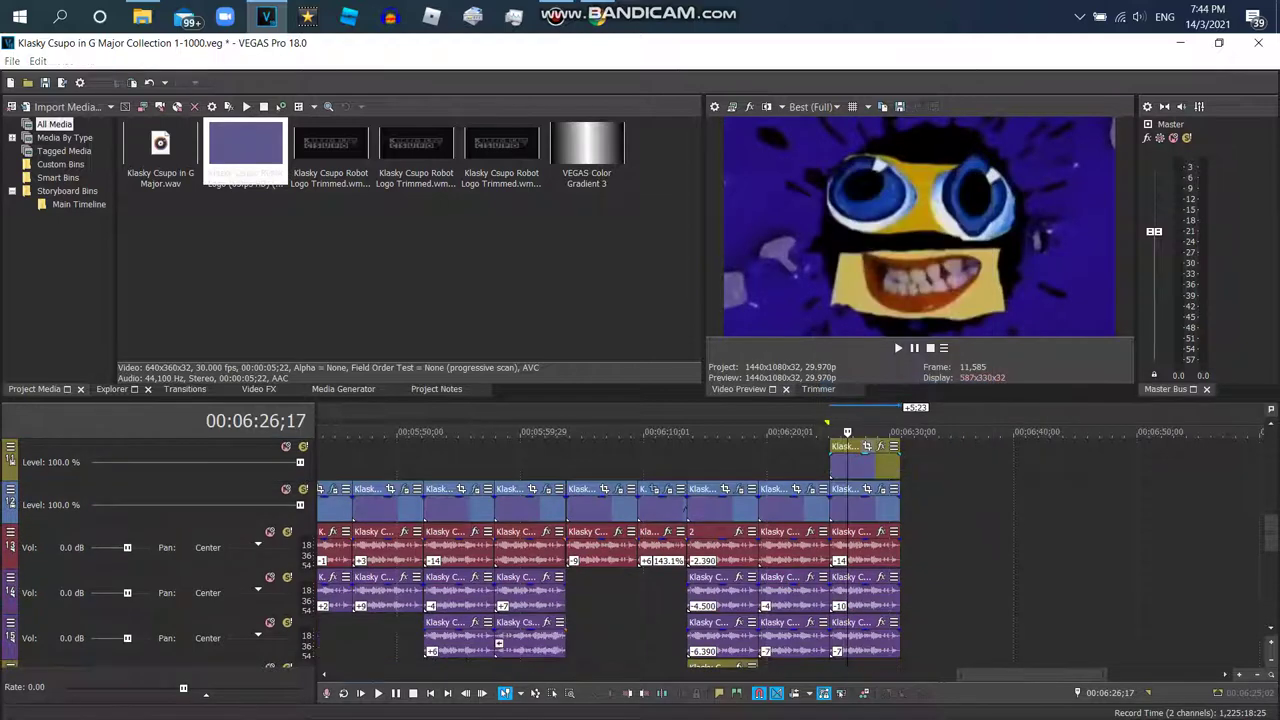
# - Flip the new upper robot logo event horizontally in its Pan/Crop settings
pyautogui.click(866, 446)
pyautogui.rightClick(633, 553)
pyautogui.click(679, 594)
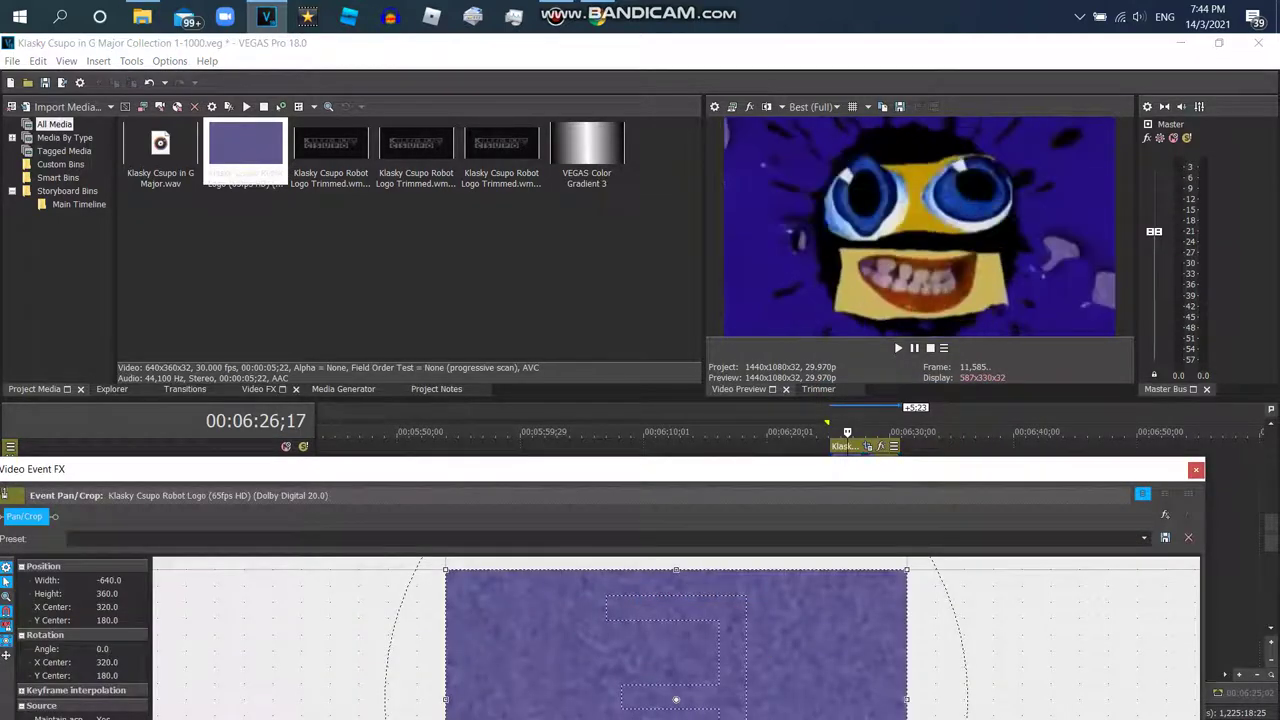
# - Apply the Wave effect with the G Major 100 preset to the flipped robot logo event
pyautogui.click(259, 389)
pyautogui.scroll(-5, 90, 250)
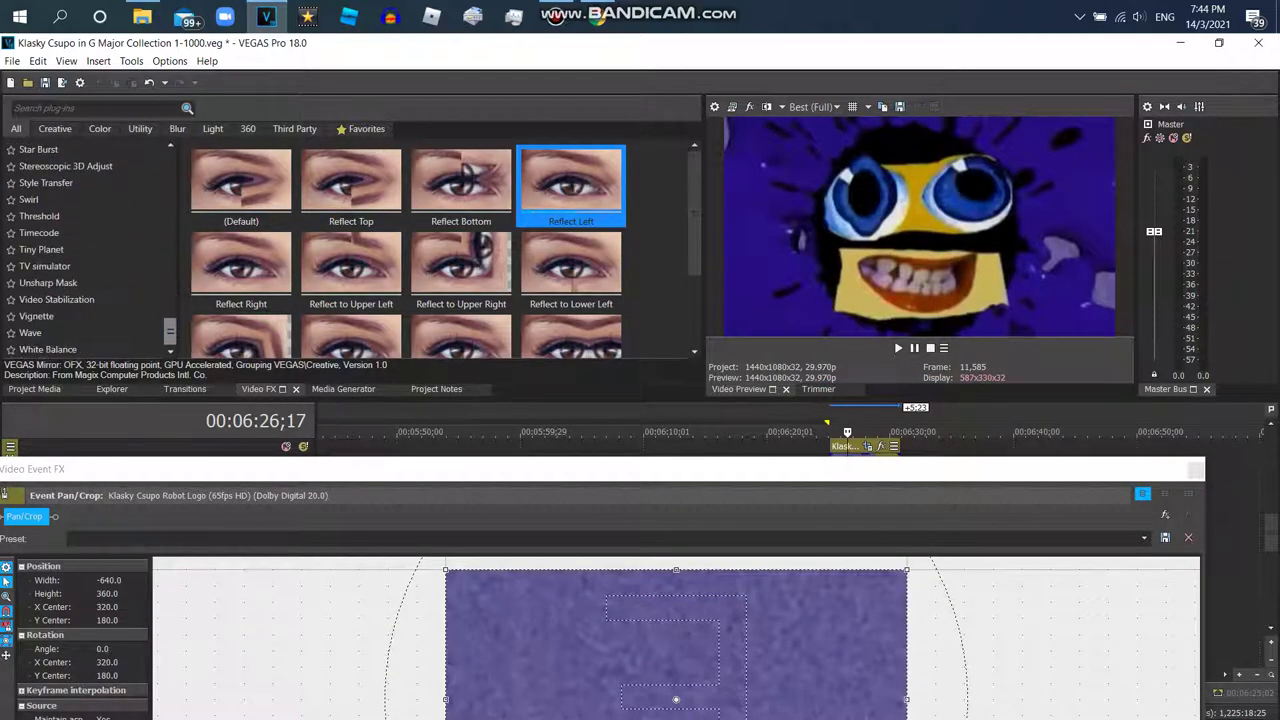
pyautogui.click(30, 332)
pyautogui.scroll(-3, 351, 245)
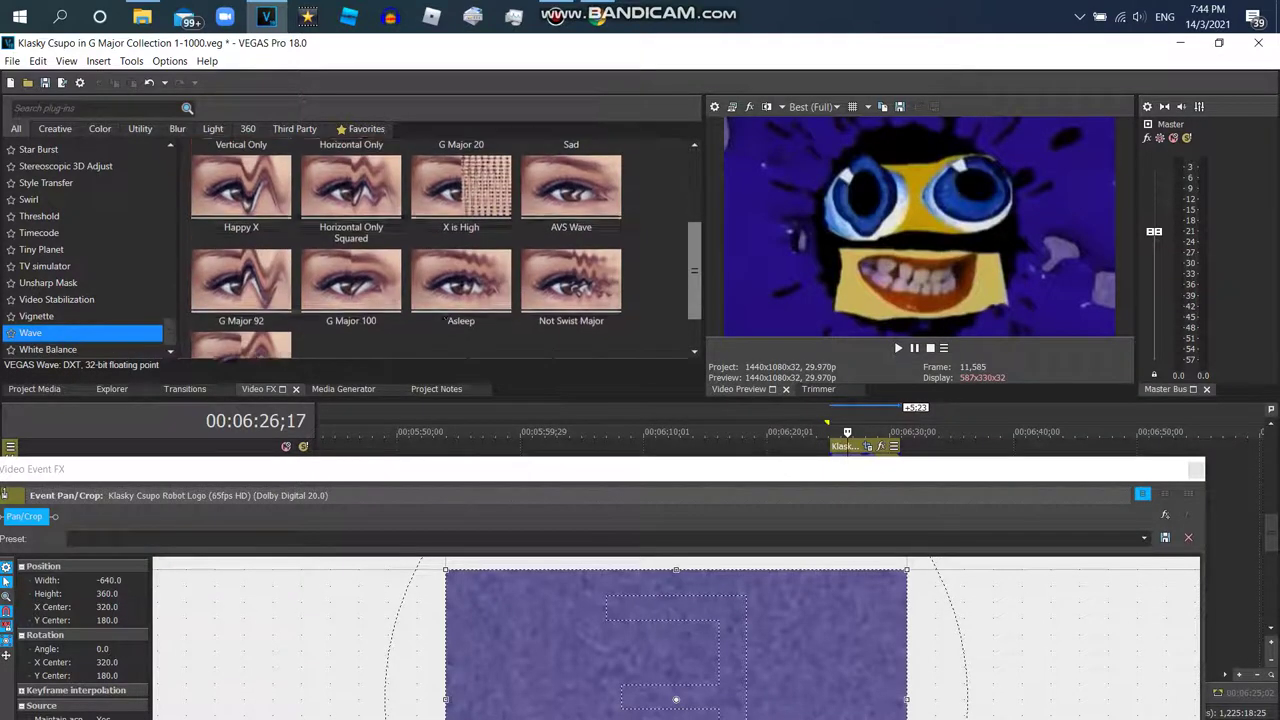
pyautogui.doubleClick(351, 245)
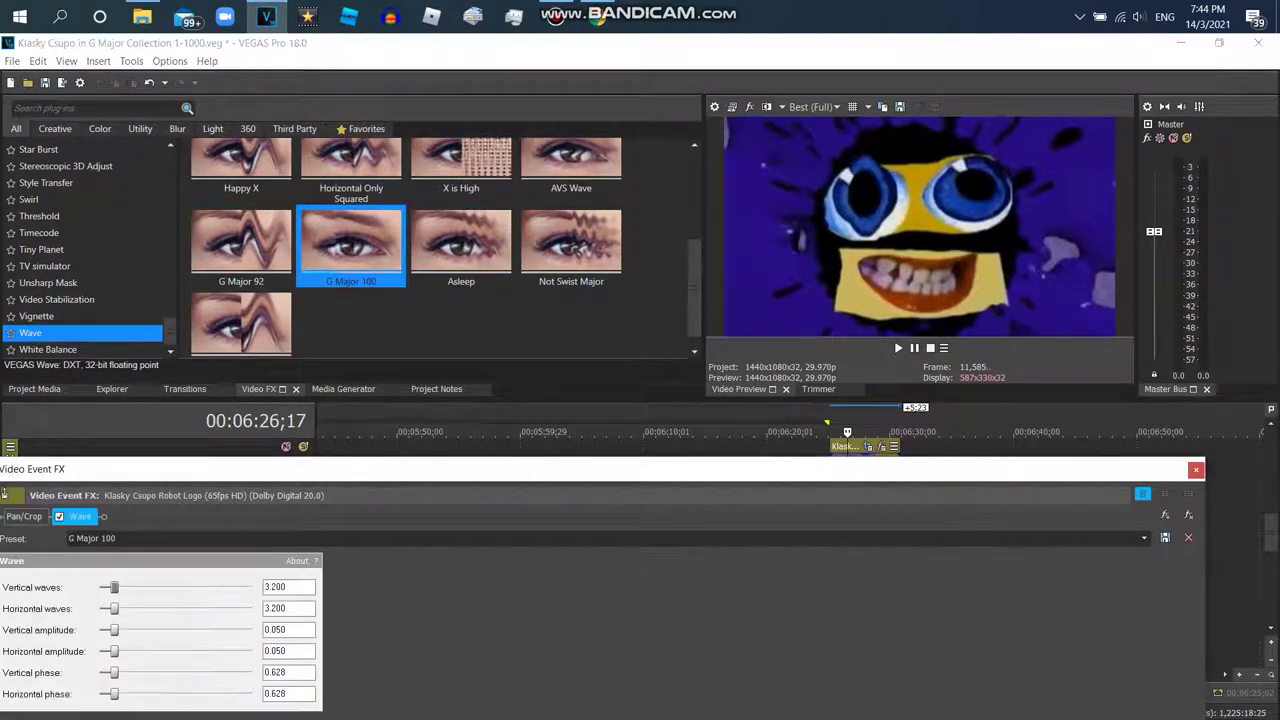
# - Add Invert and HSL Adjust with the Asleep Or W Major preset to the flipped event's effect chain
pyautogui.scroll(10, 90, 250)
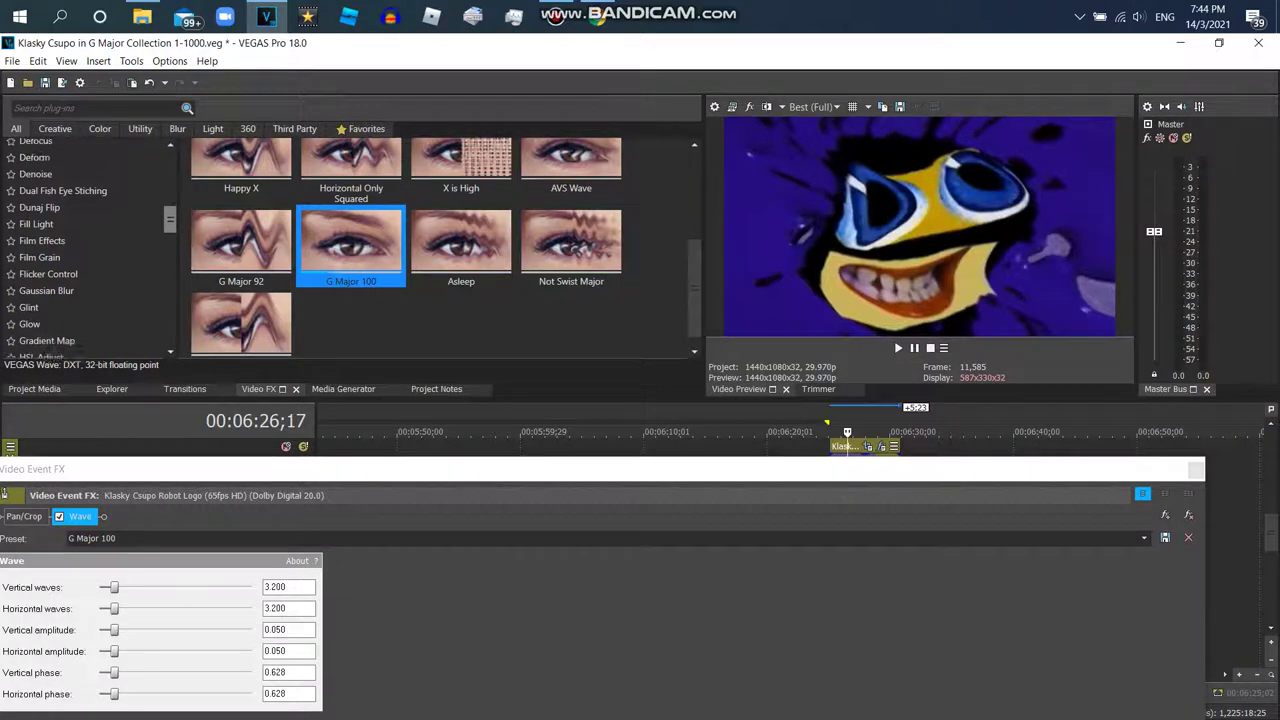
pyautogui.click(31, 308)
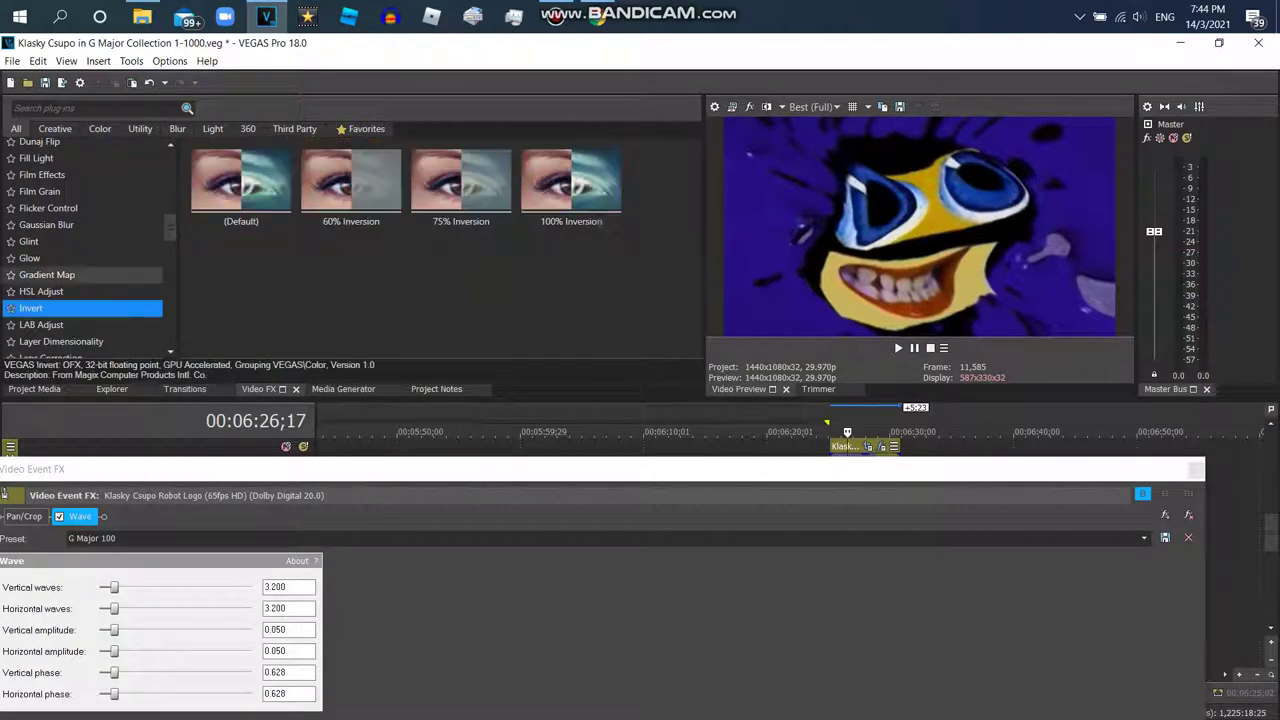
pyautogui.doubleClick(31, 308)
pyautogui.click(41, 291)
pyautogui.click(460, 265)
pyautogui.doubleClick(460, 265)
# - Add the Channel Blend effect with the RGBA -> BGRA preset to the flipped event's chain
pyautogui.scroll(6, 85, 250)
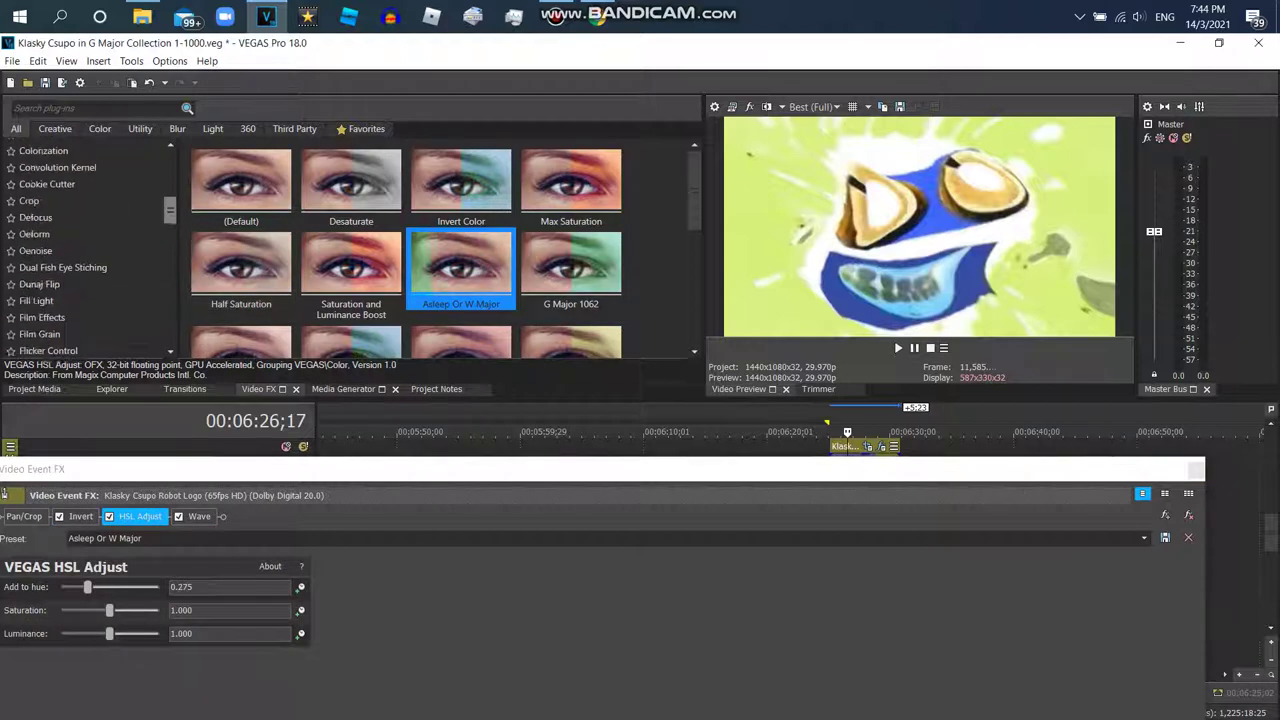
pyautogui.click(48, 188)
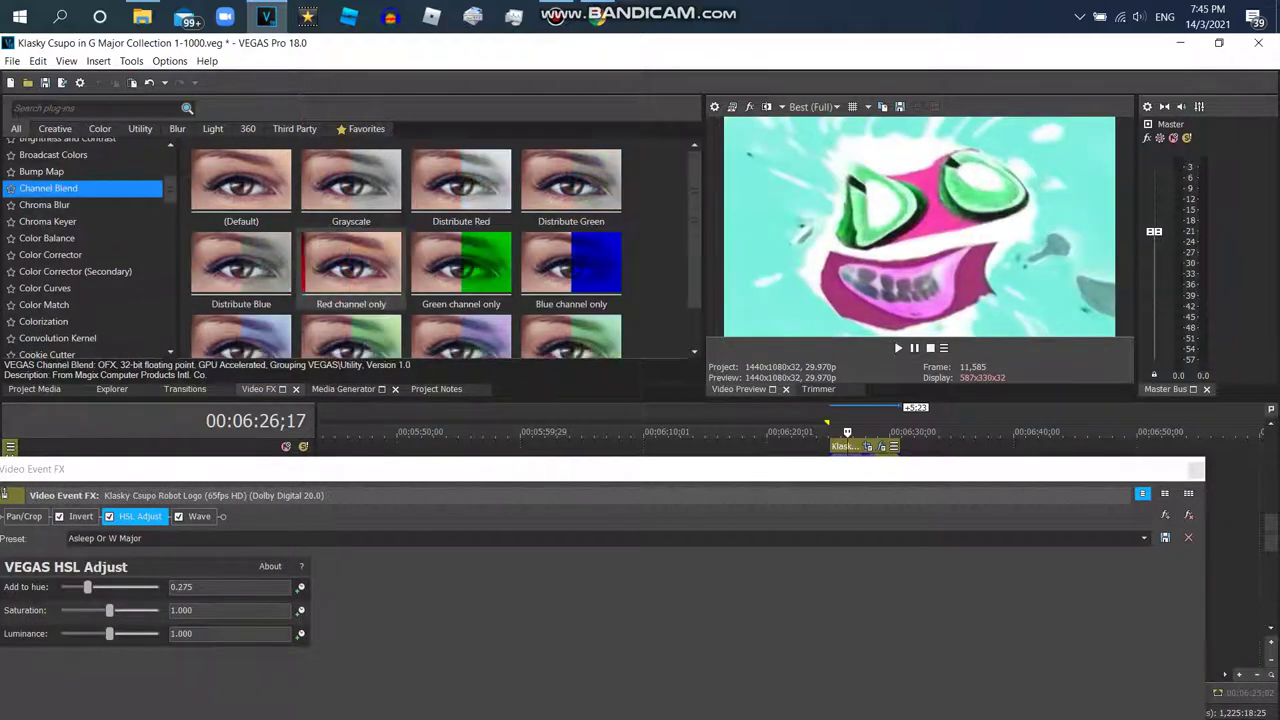
pyautogui.click(245, 340)
pyautogui.doubleClick(242, 315)
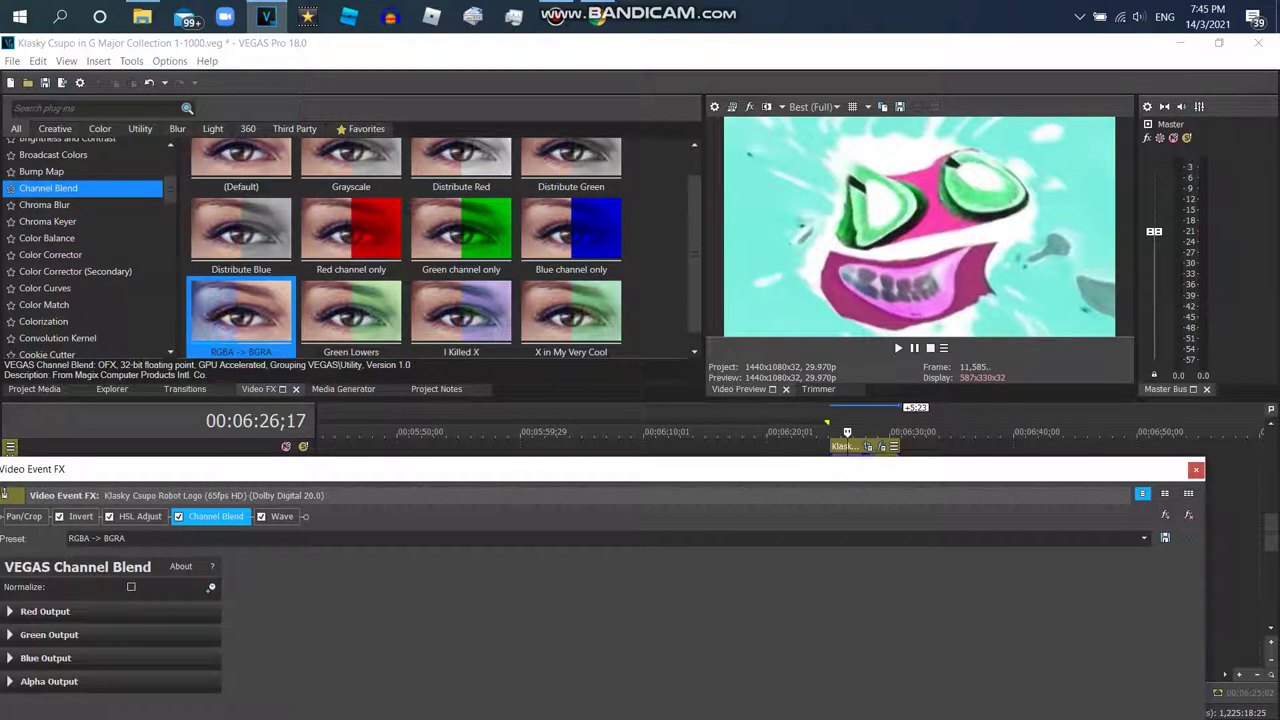
# - Set the HSL Adjust hue offset to 0.730 in the flipped robot logo event's effect chain
pyautogui.click(140, 516)
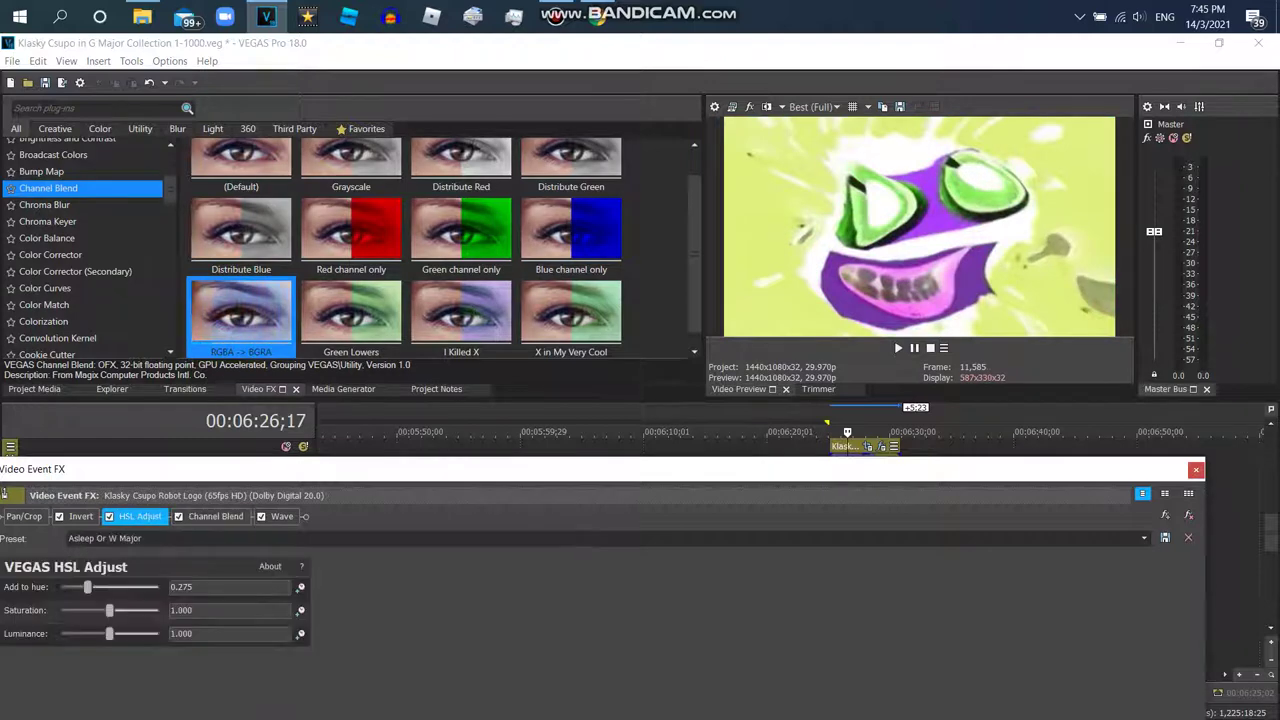
pyautogui.moveTo(78, 587); pyautogui.dragTo(138, 587)
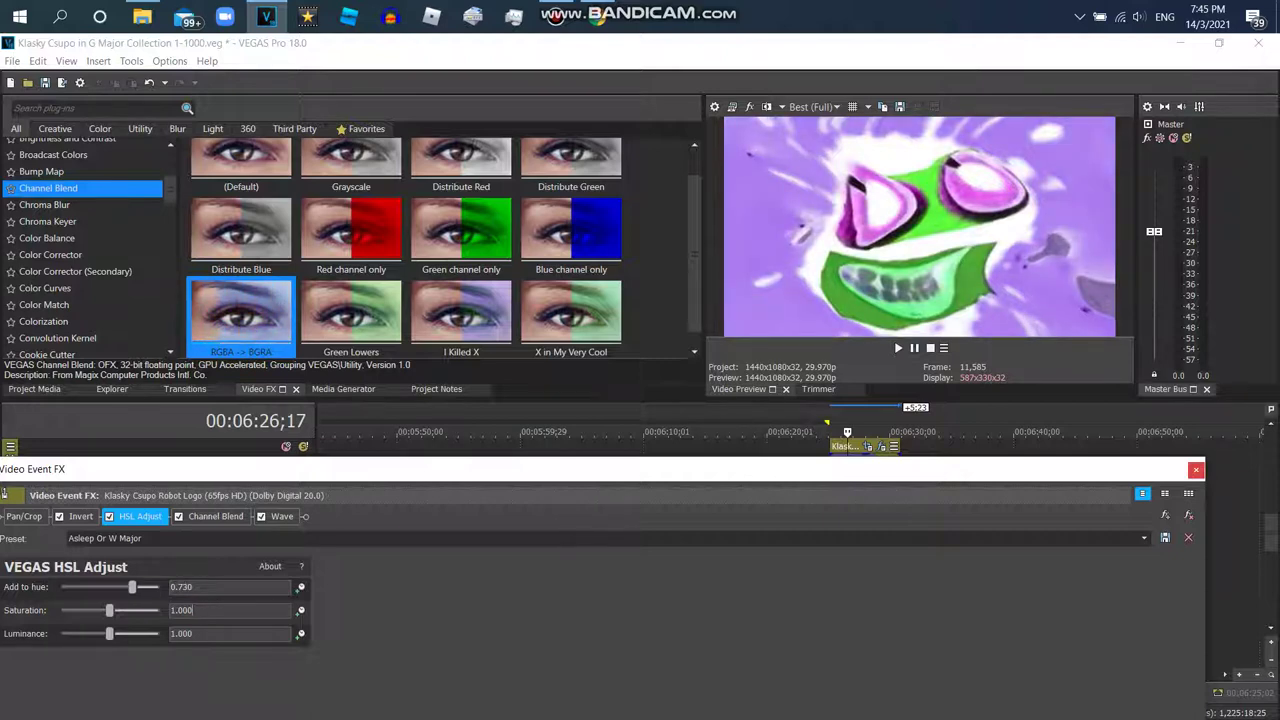
pyautogui.moveTo(24, 516); pyautogui.dragTo(276, 516)
pyautogui.hotkey('ctrl', 'z')
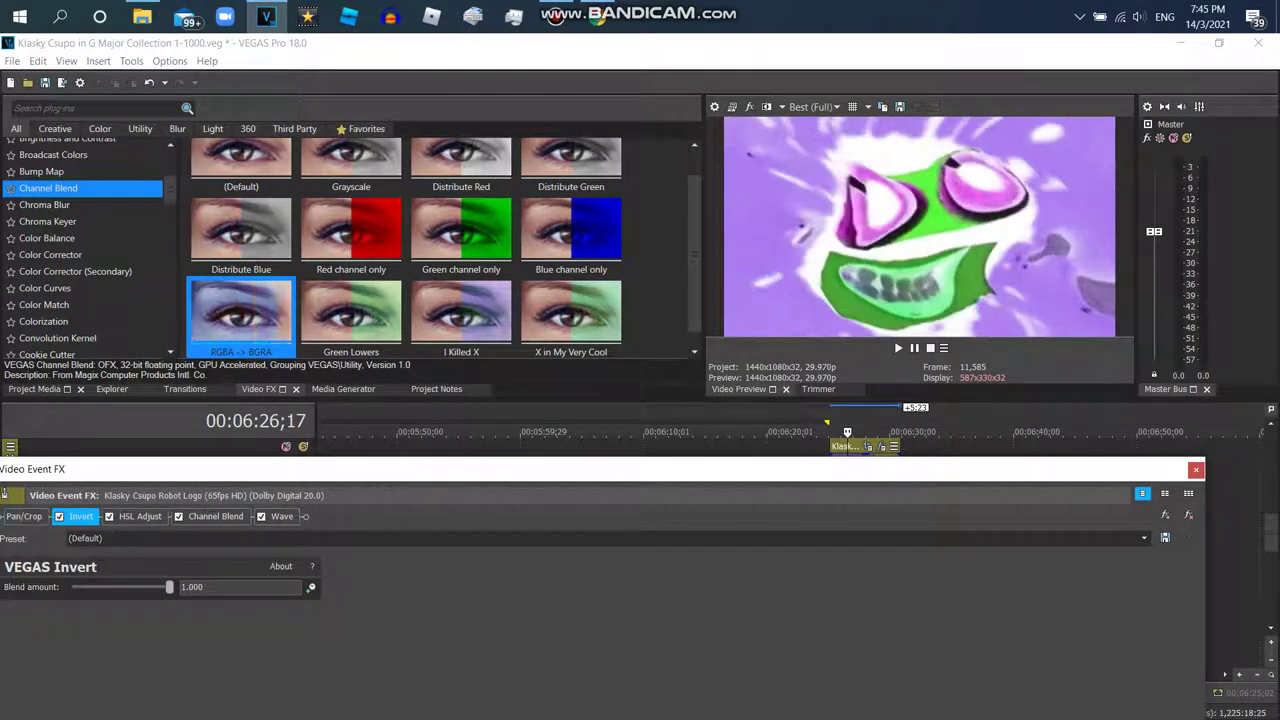
# - Apply the Bororo 3D Double Vision effect with the Left/Right preset to the flipped robot logo event on the upper track
pyautogui.scroll(-12, 90, 250)
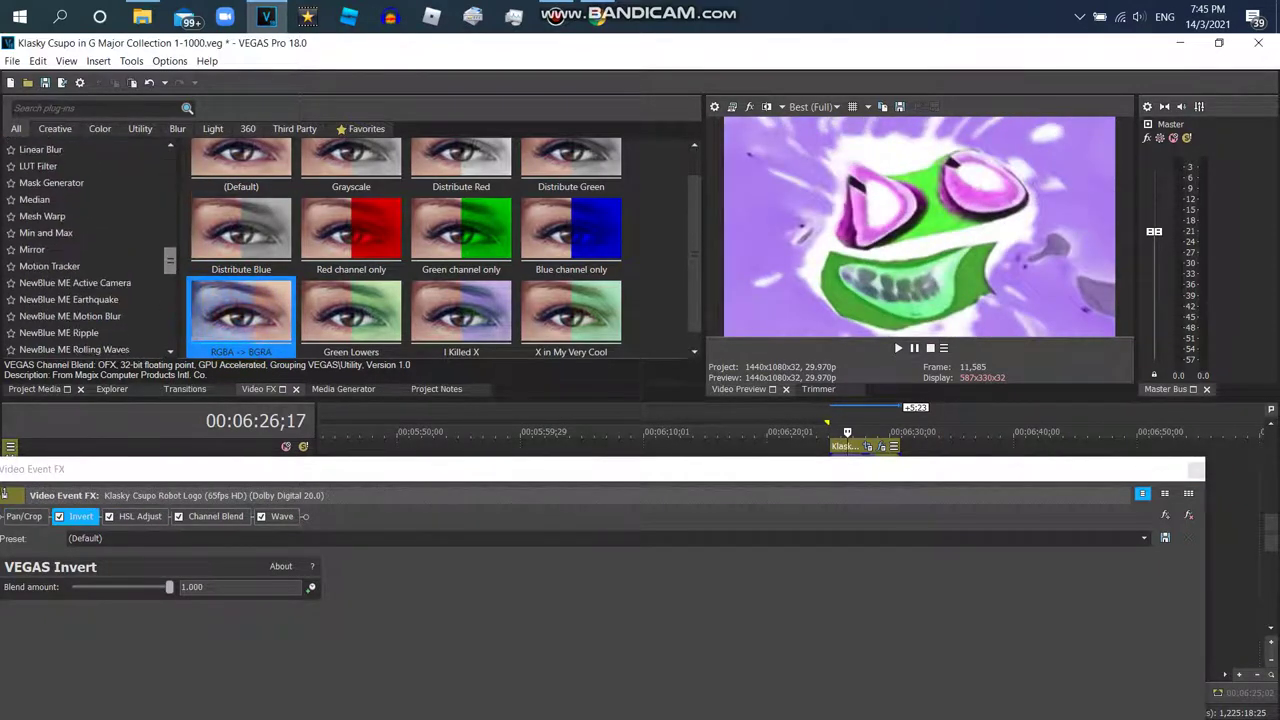
pyautogui.scroll(-3, 90, 250)
pyautogui.click(40, 224)
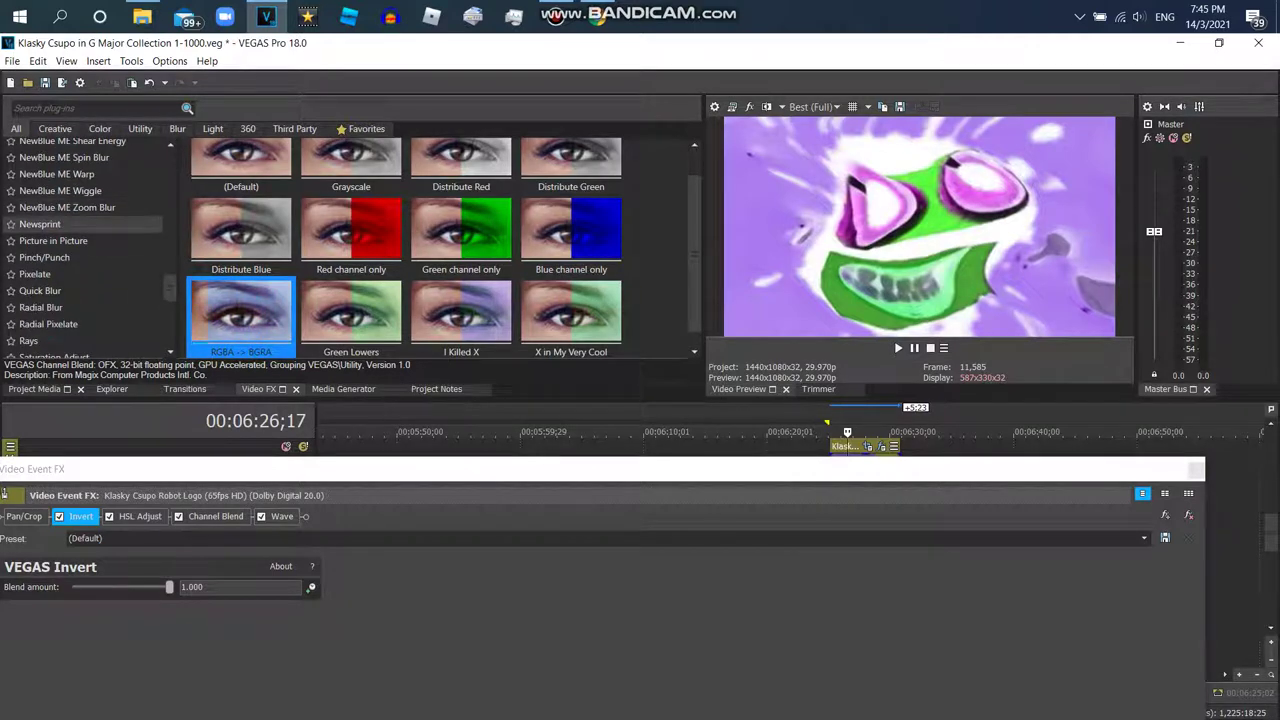
pyautogui.click(53, 241)
pyautogui.scroll(15, 90, 250)
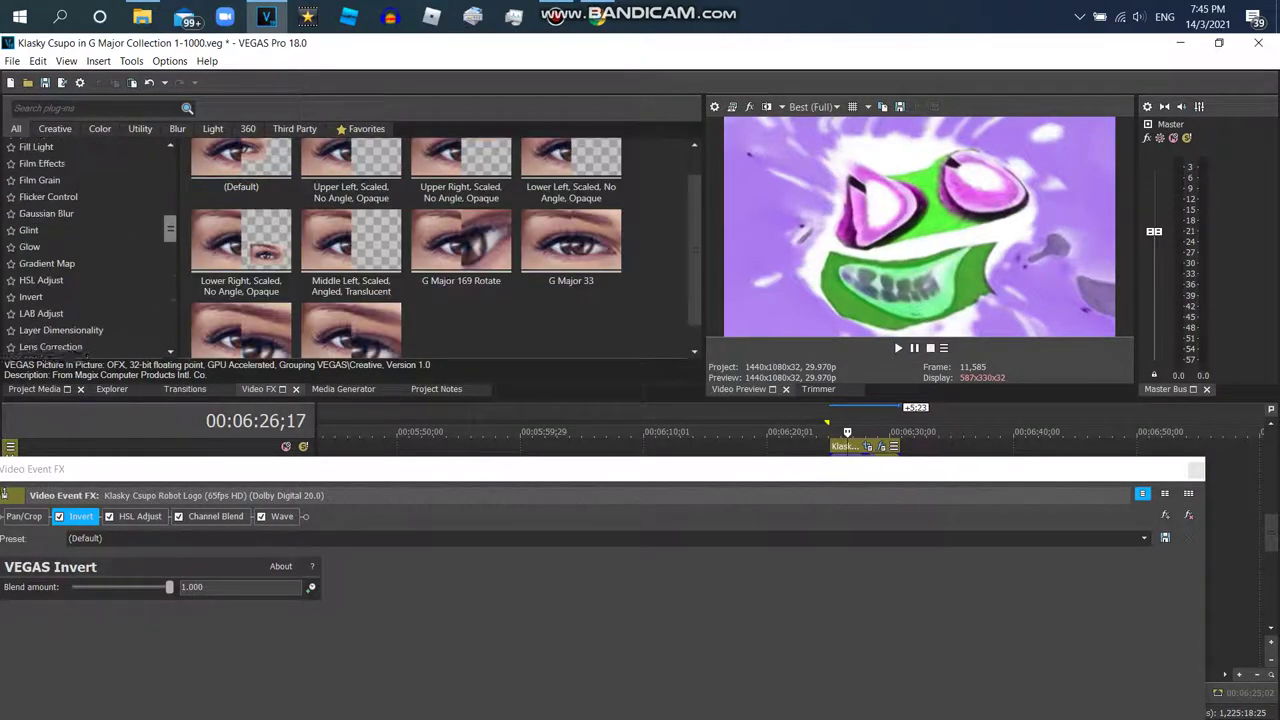
pyautogui.scroll(-2, 55, 198)
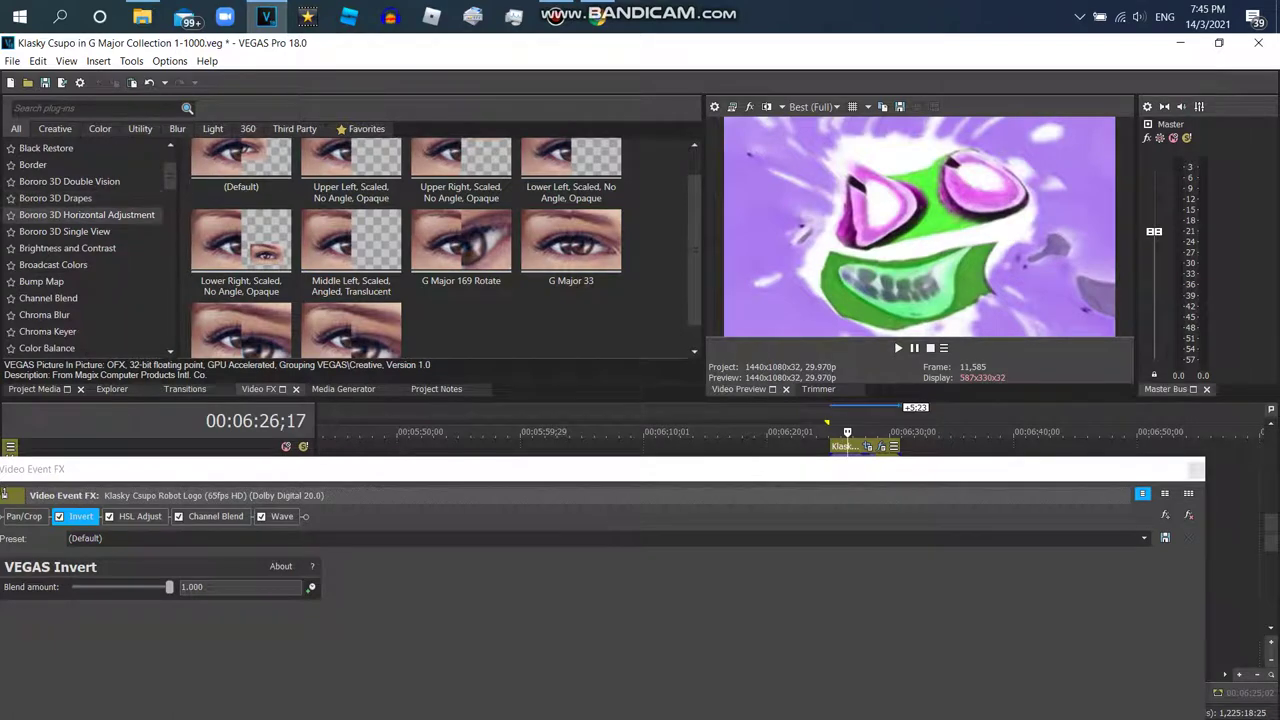
pyautogui.click(69, 181)
pyautogui.click(1195, 469)
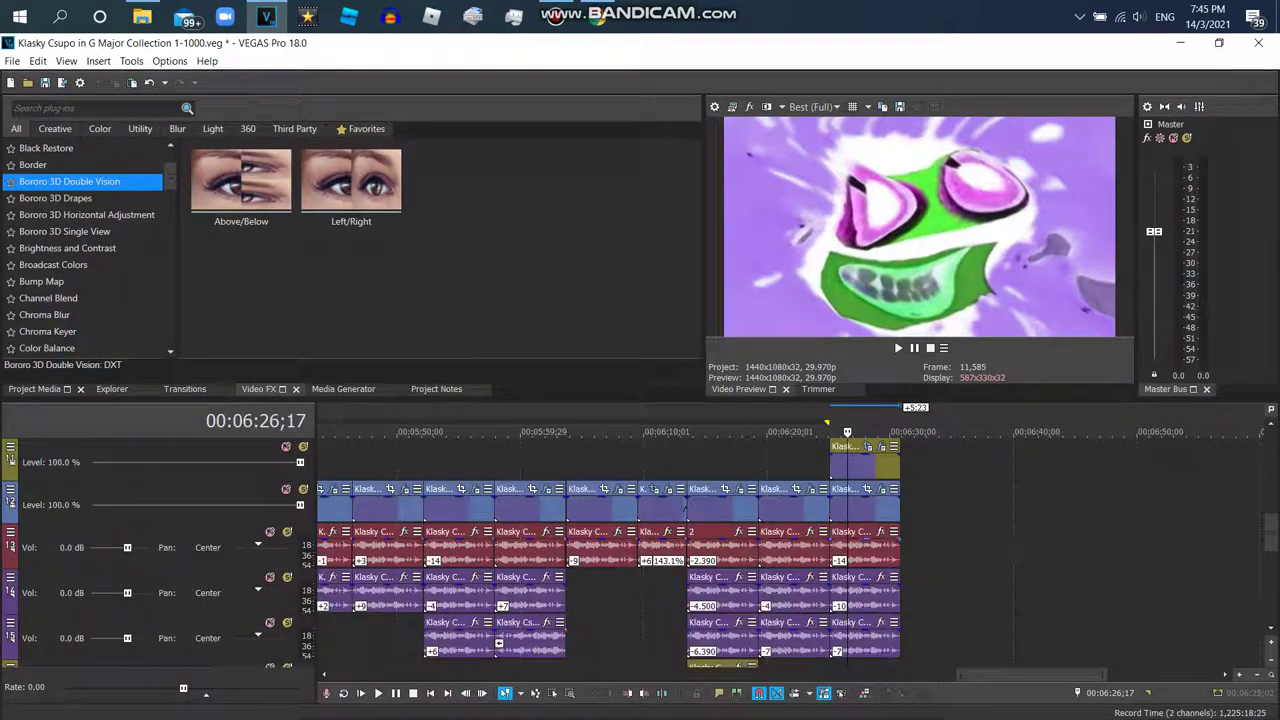
pyautogui.click(551, 693)
pyautogui.moveTo(931, 505); pyautogui.dragTo(878, 468)
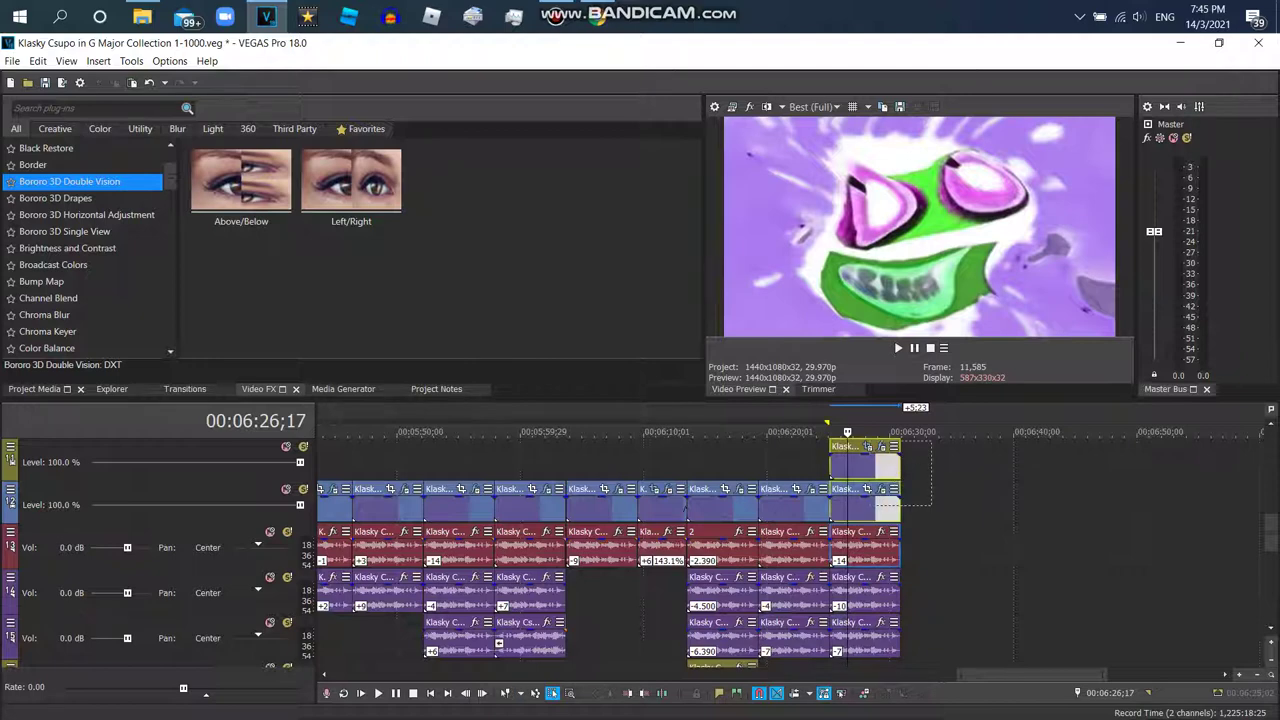
pyautogui.click(350, 180)
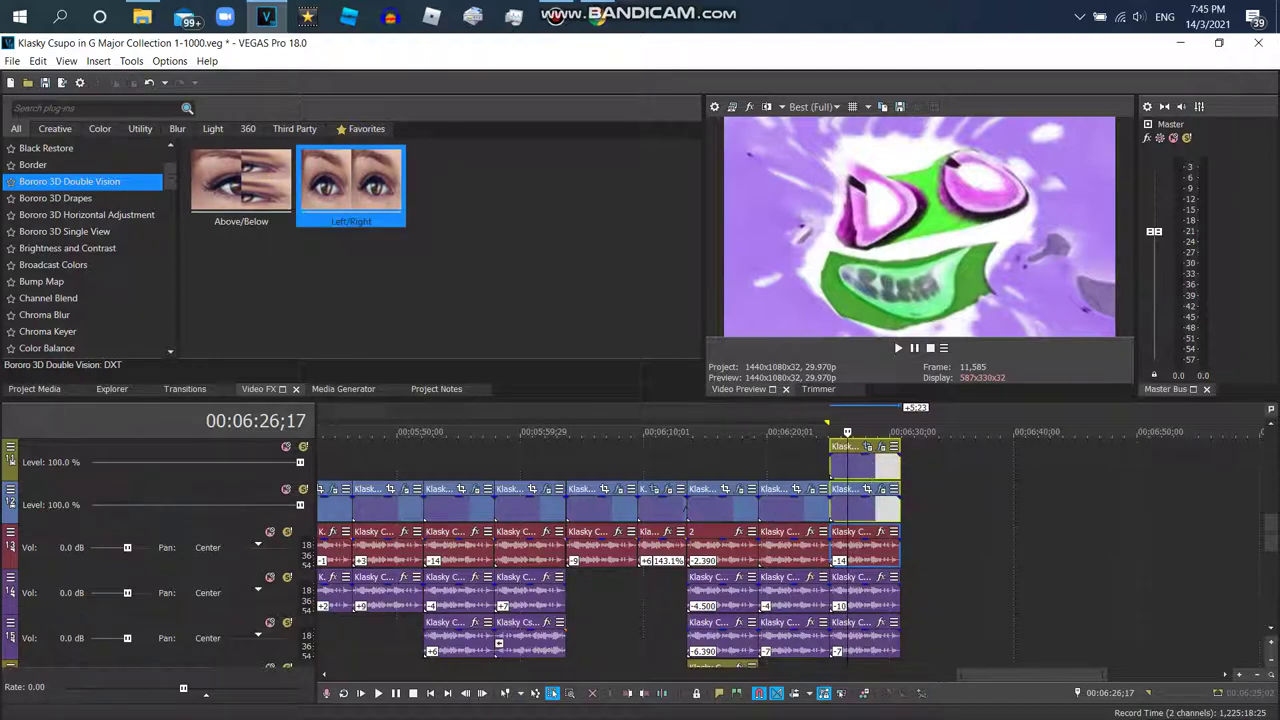
pyautogui.doubleClick(350, 180)
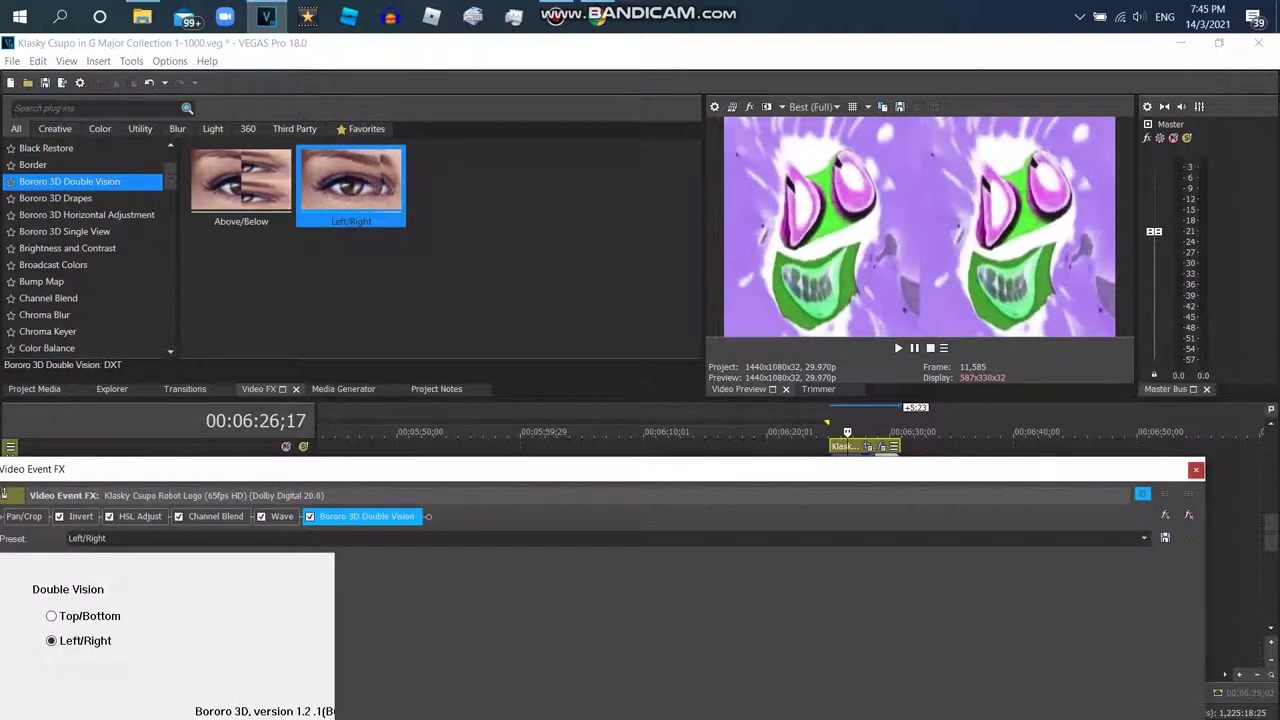
pyautogui.press('Escape')
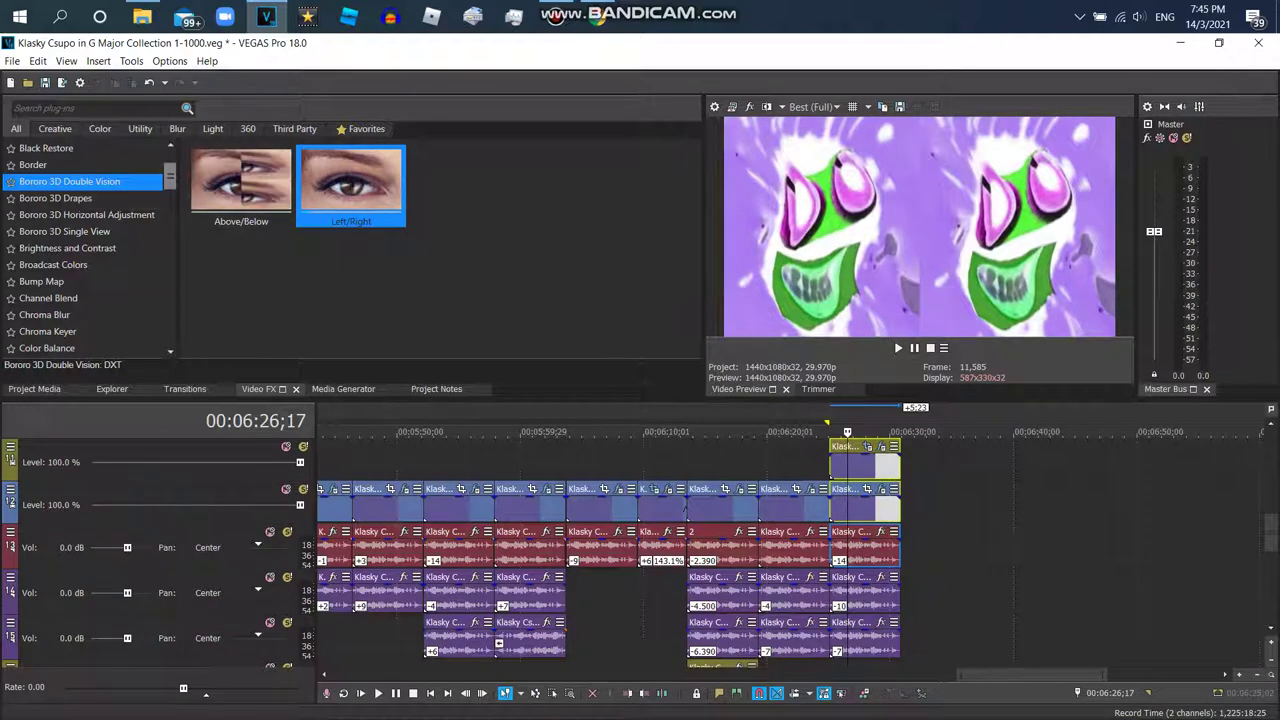
# - Add the Crop effect with the Crop Left Half, No Angle, Opaque preset to the upper robot logo event
pyautogui.scroll(-4, 60, 256)
pyautogui.click(60, 273)
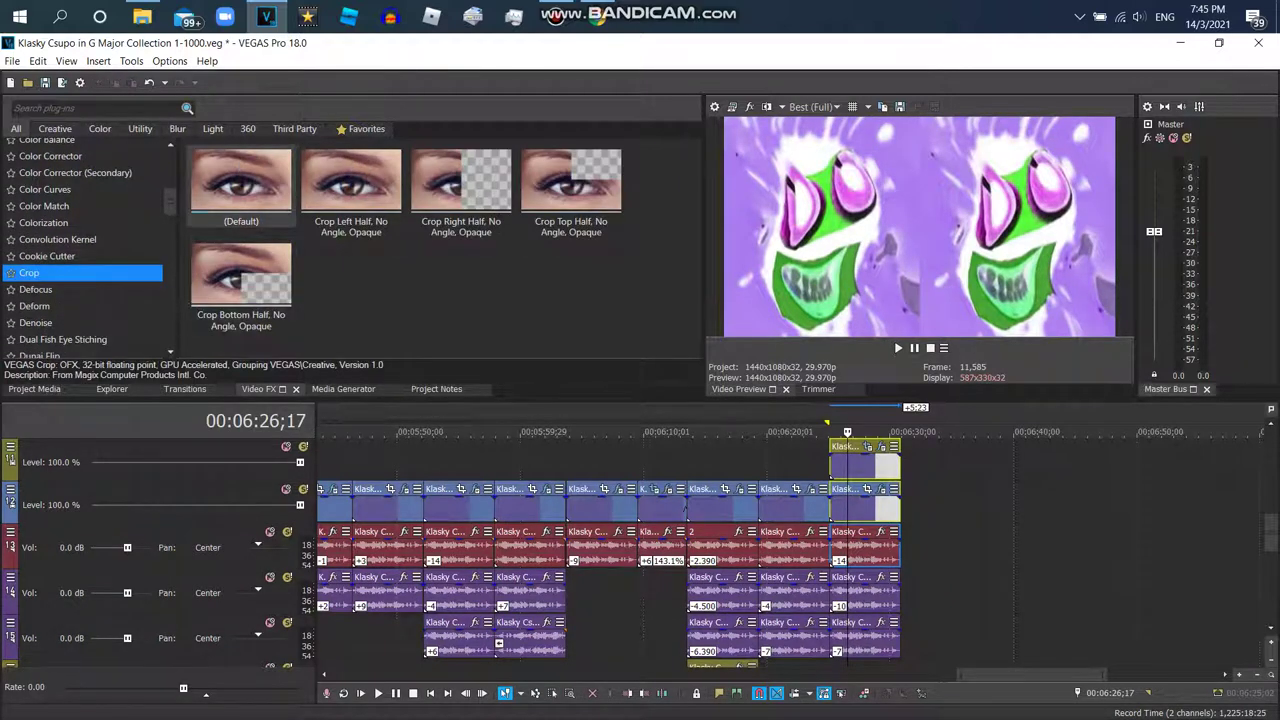
pyautogui.click(350, 185)
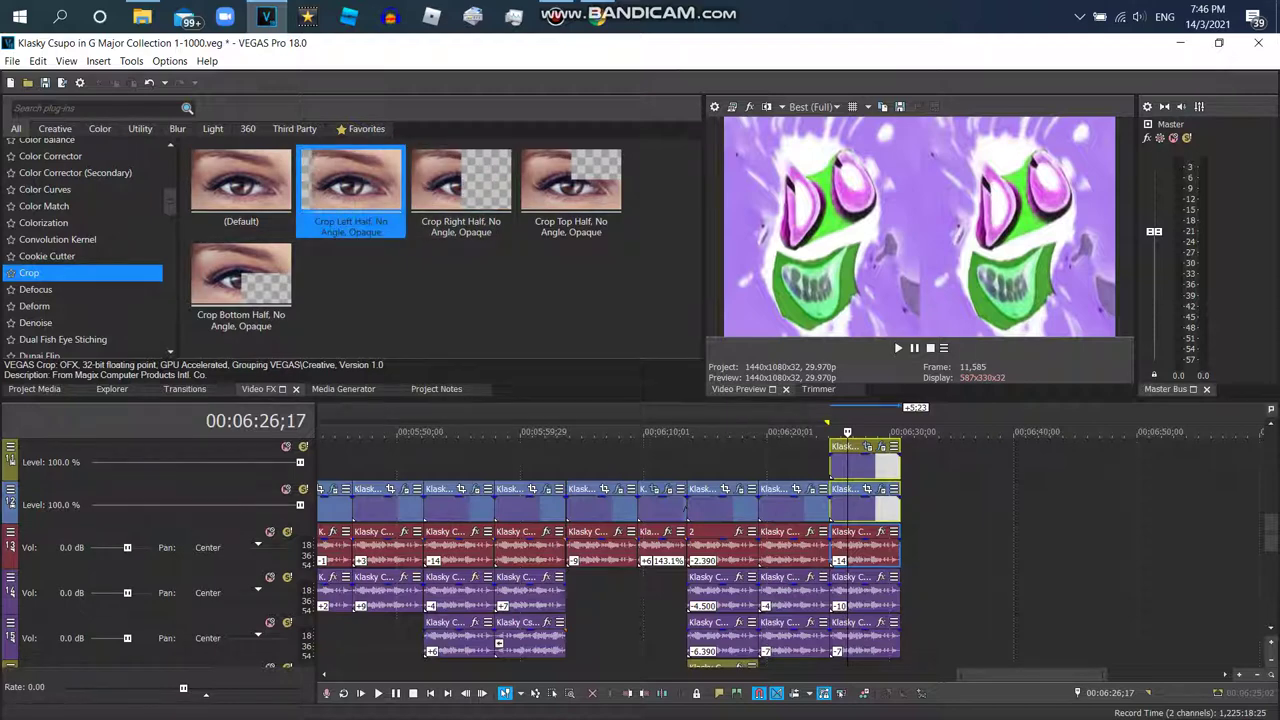
pyautogui.moveTo(350, 185); pyautogui.dragTo(803, 500)
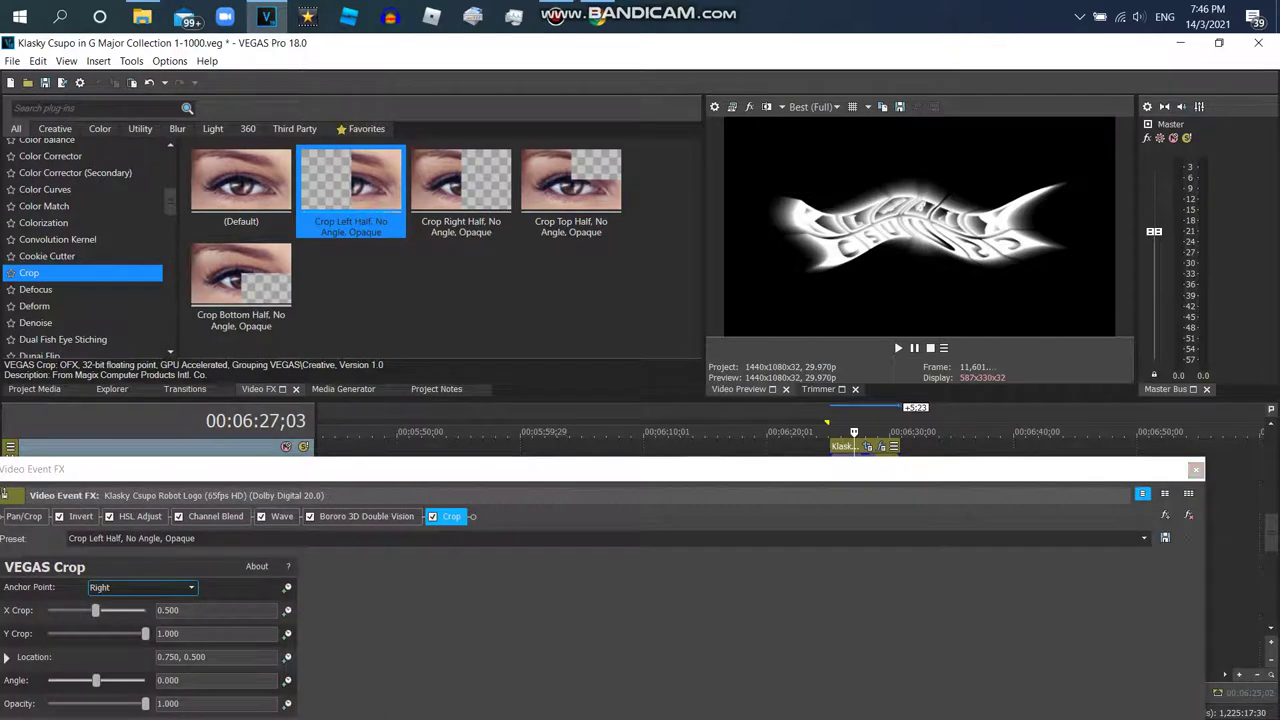
pyautogui.click(1195, 469)
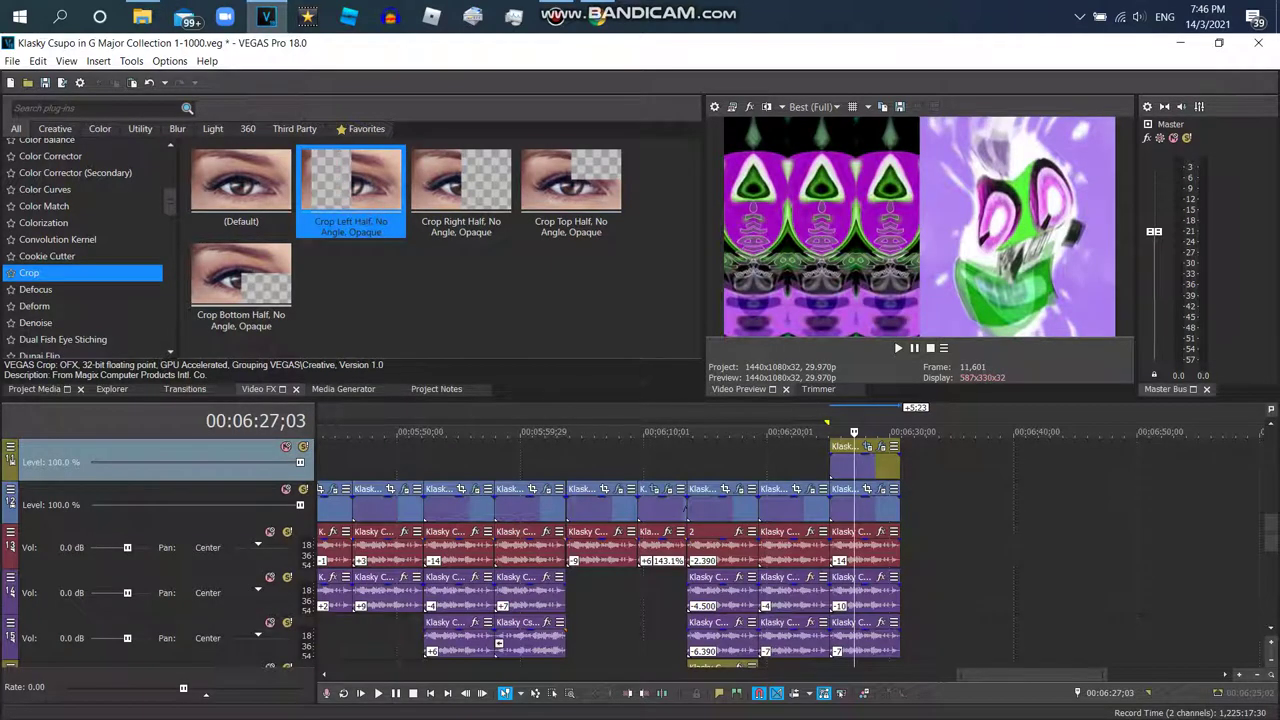
# - Place the Klasky Csupo Robot Logo (65fps HD) clip after the last timeline event and delete the extra audio event beneath it
pyautogui.click(50, 389)
pyautogui.moveTo(245, 150); pyautogui.dragTo(936, 524)
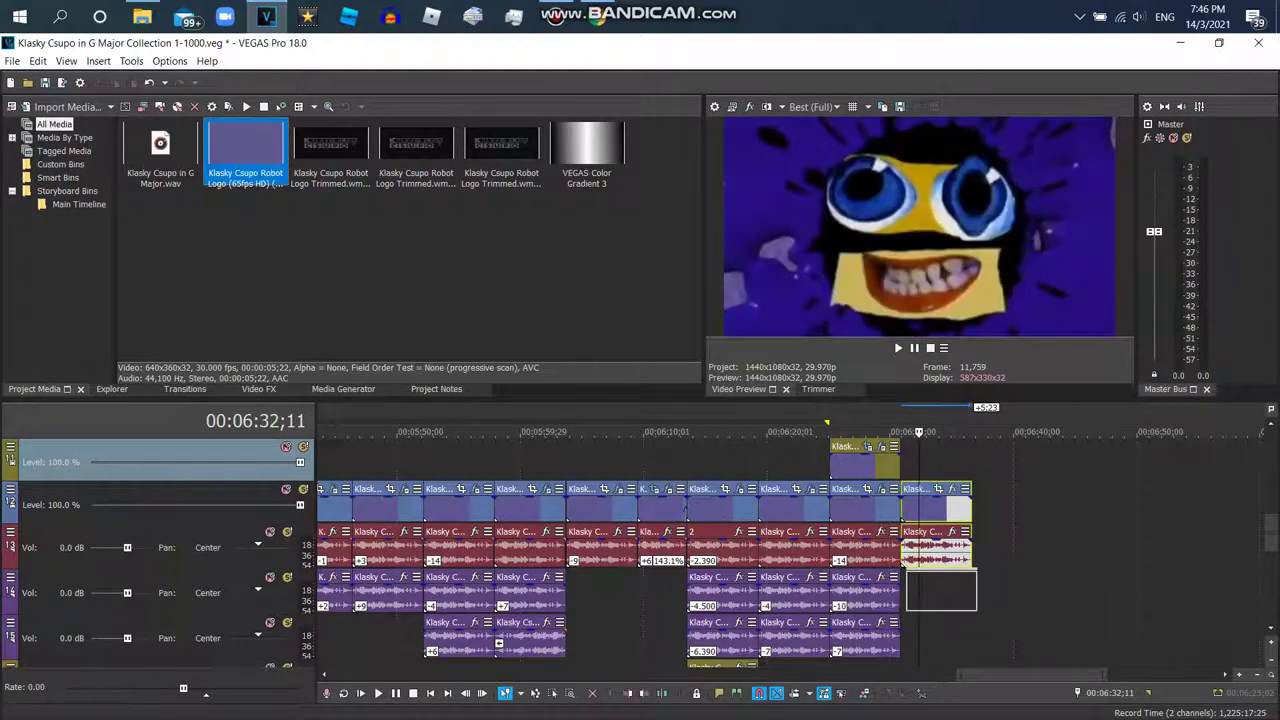
pyautogui.rightClick(895, 592)
pyautogui.press('Escape')
pyautogui.rightClick(950, 592)
pyautogui.press('Escape')
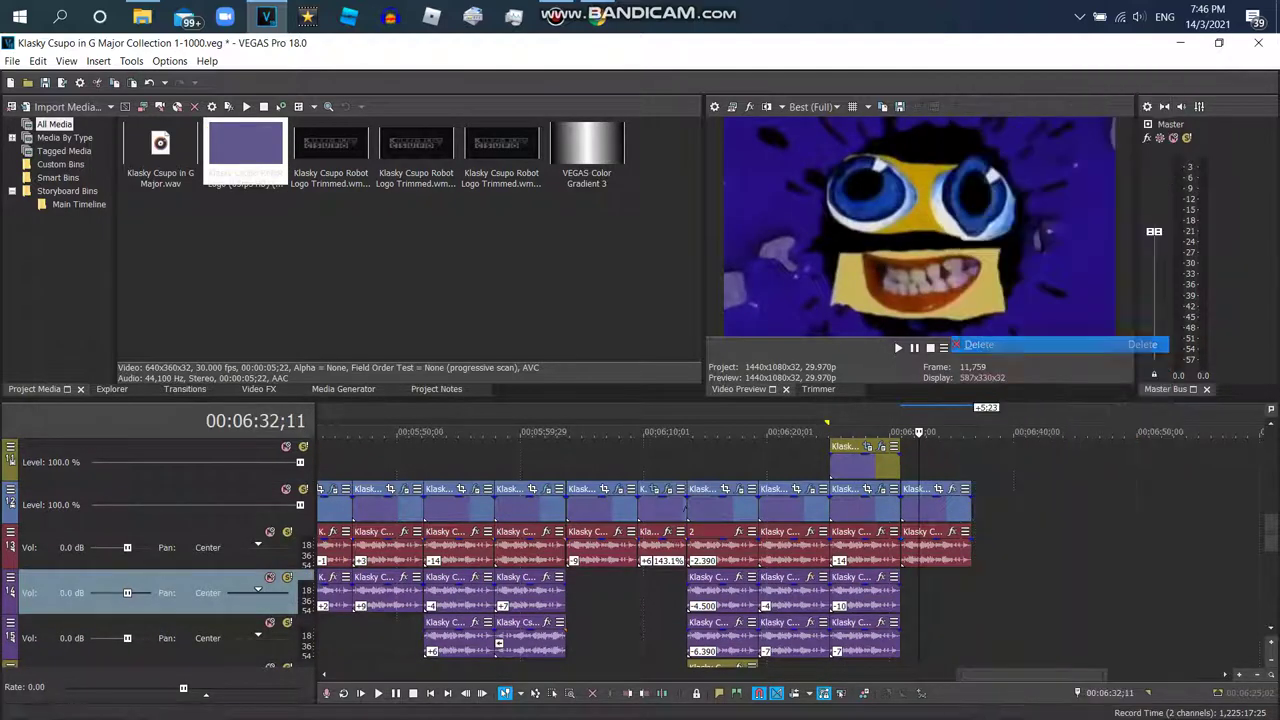
# - Set the new clip's audio event to the élastique stretch method with a pitch change of -13
pyautogui.click(937, 548)
pyautogui.rightClick(937, 548)
pyautogui.click(975, 709)
pyautogui.click(686, 312)
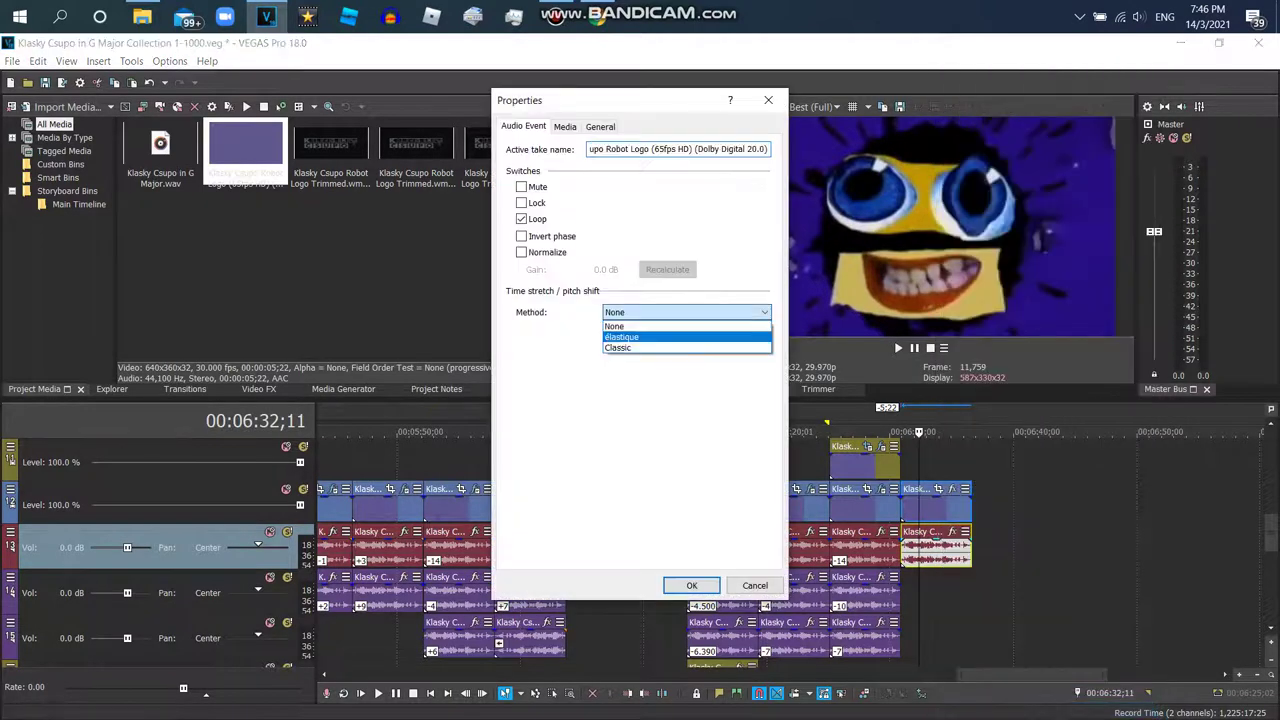
pyautogui.click(640, 331)
pyautogui.click(686, 335)
pyautogui.press('Return')
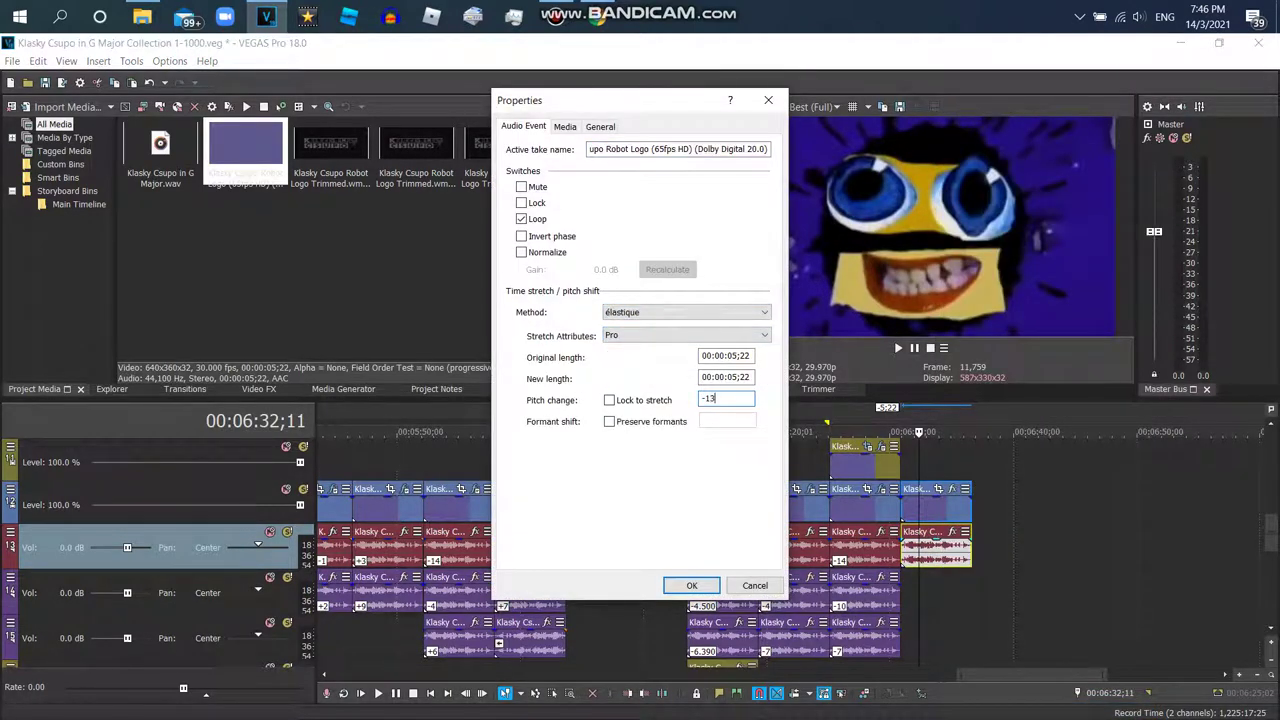
pyautogui.press('Return')
# - Apply HSL Adjust with the I KILLED X (2020) preset to the new clip's video event
pyautogui.hotkey('alt', '8')
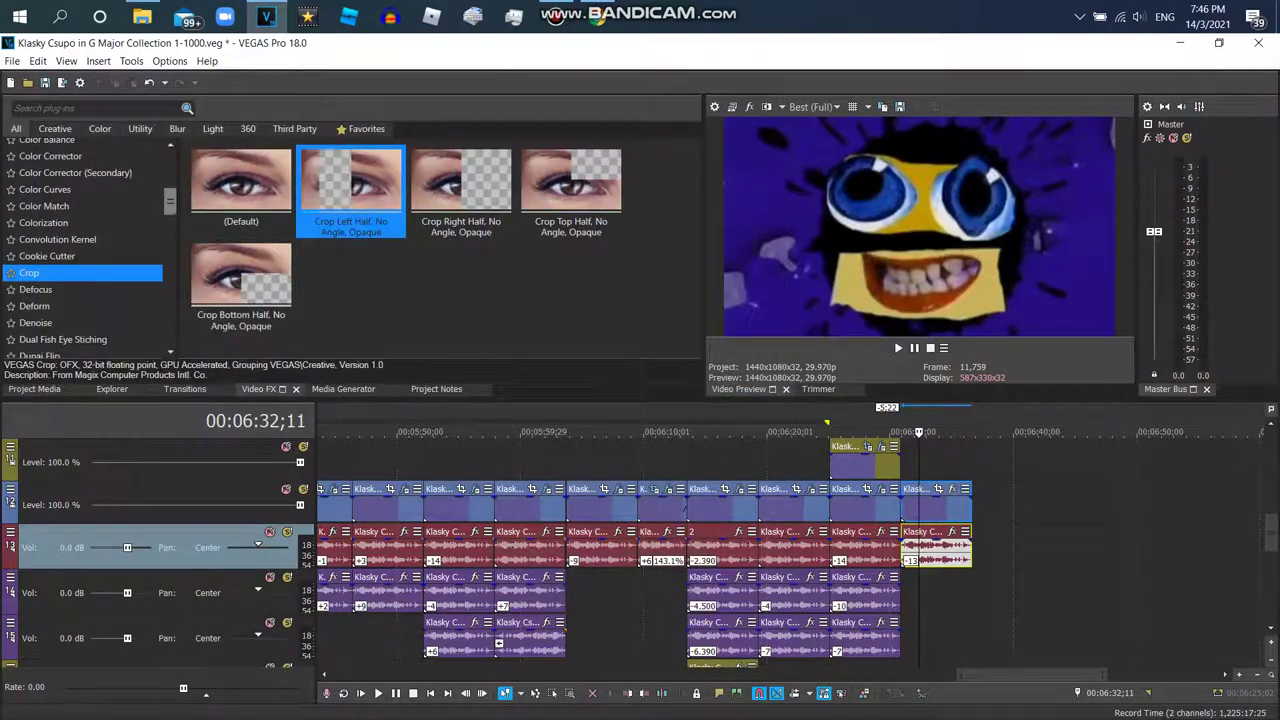
pyautogui.scroll(2, 85, 245)
pyautogui.click(41, 208)
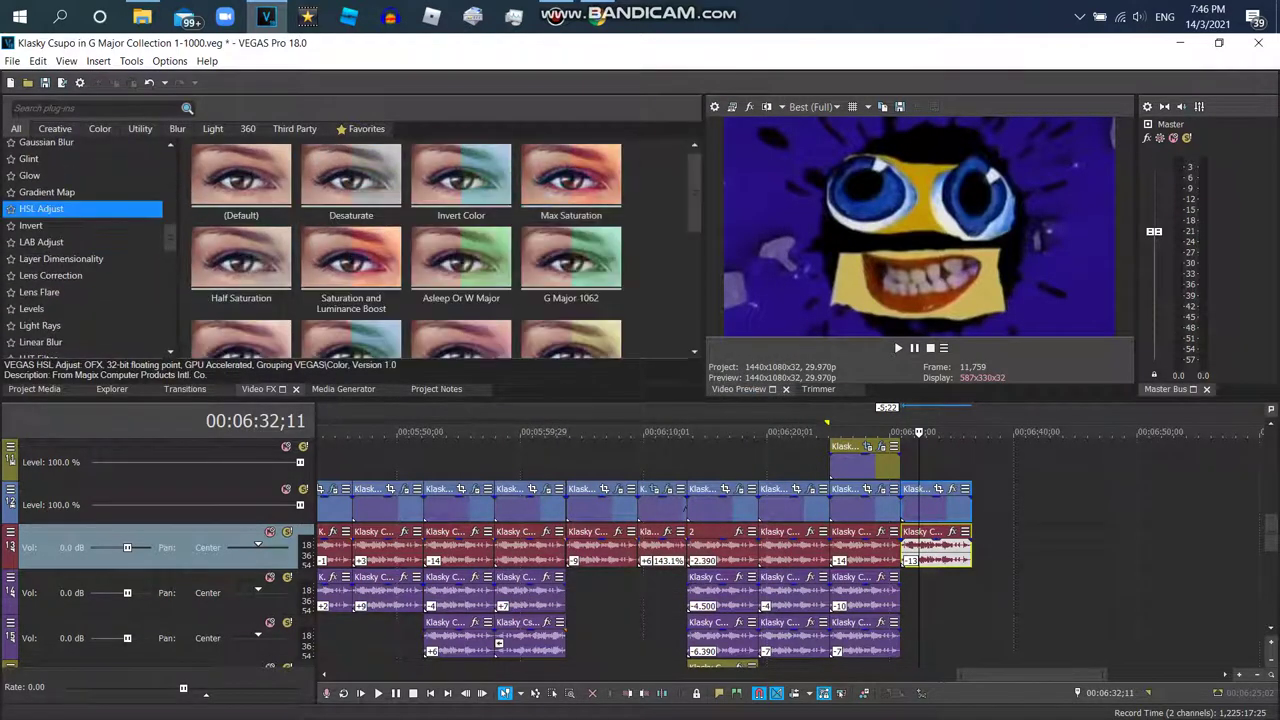
pyautogui.scroll(-2, 447, 249)
pyautogui.click(570, 268)
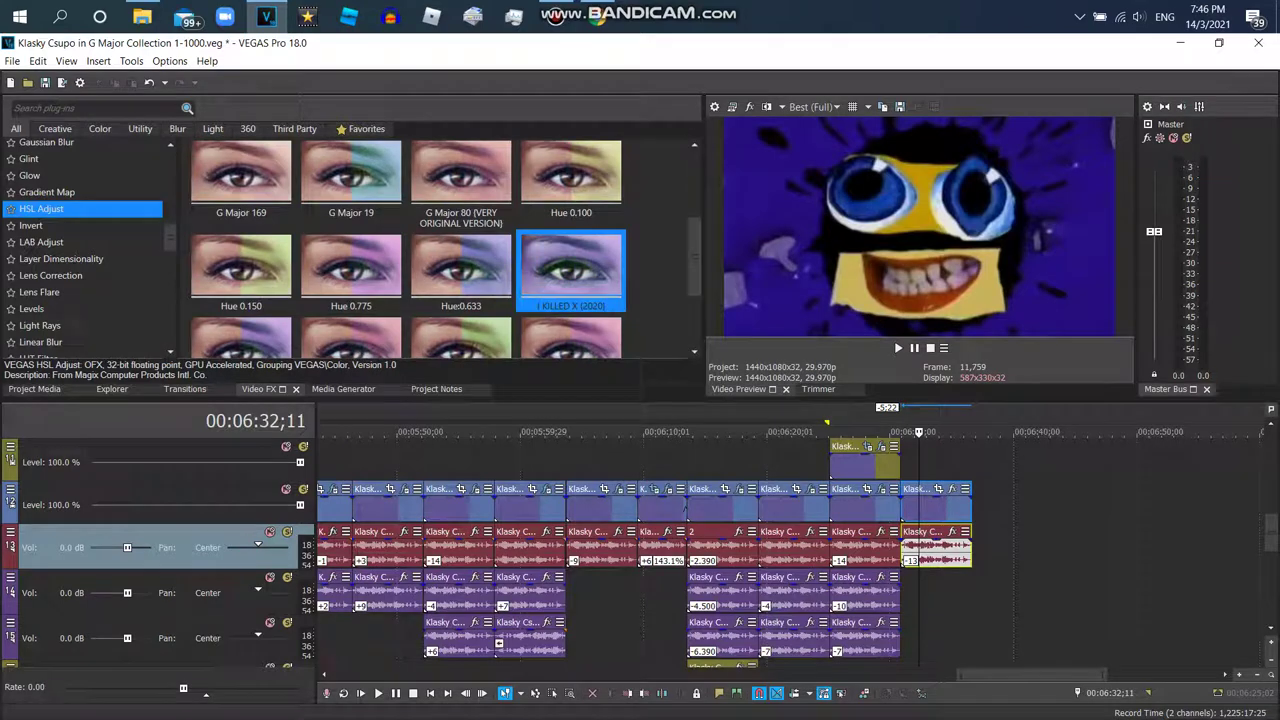
pyautogui.moveTo(570, 268); pyautogui.dragTo(866, 446)
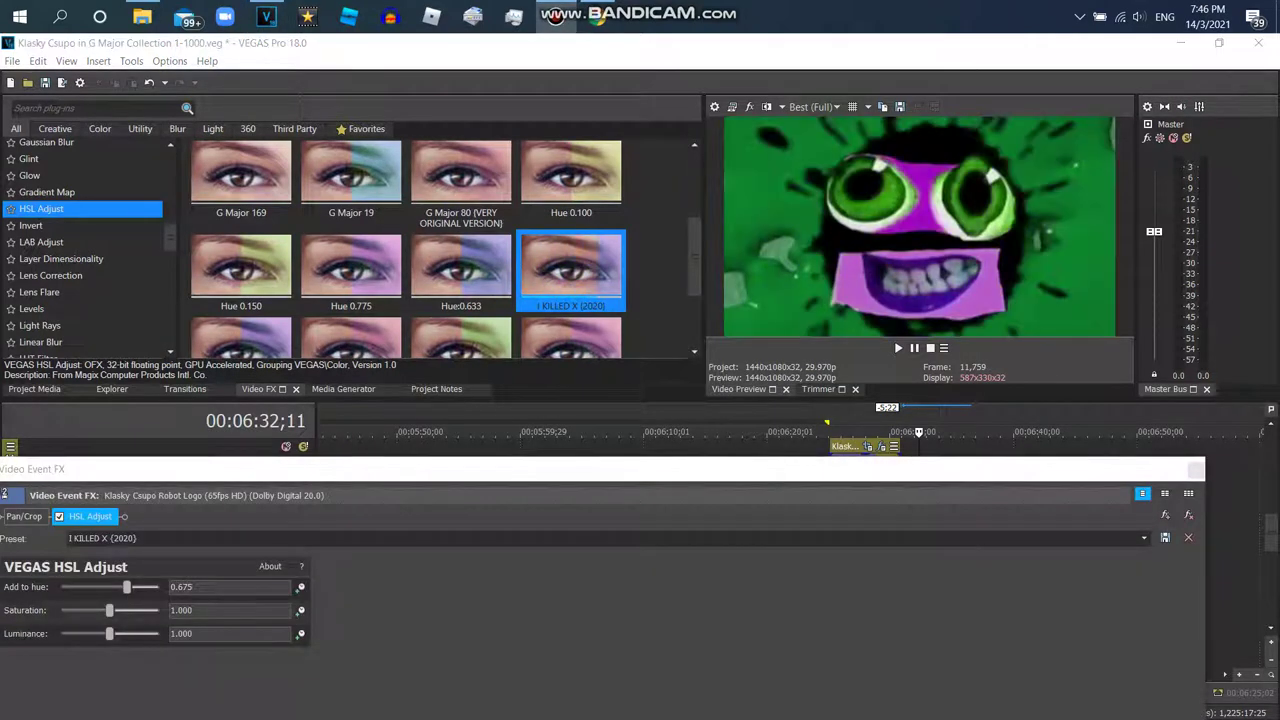
pyautogui.click(557, 17)
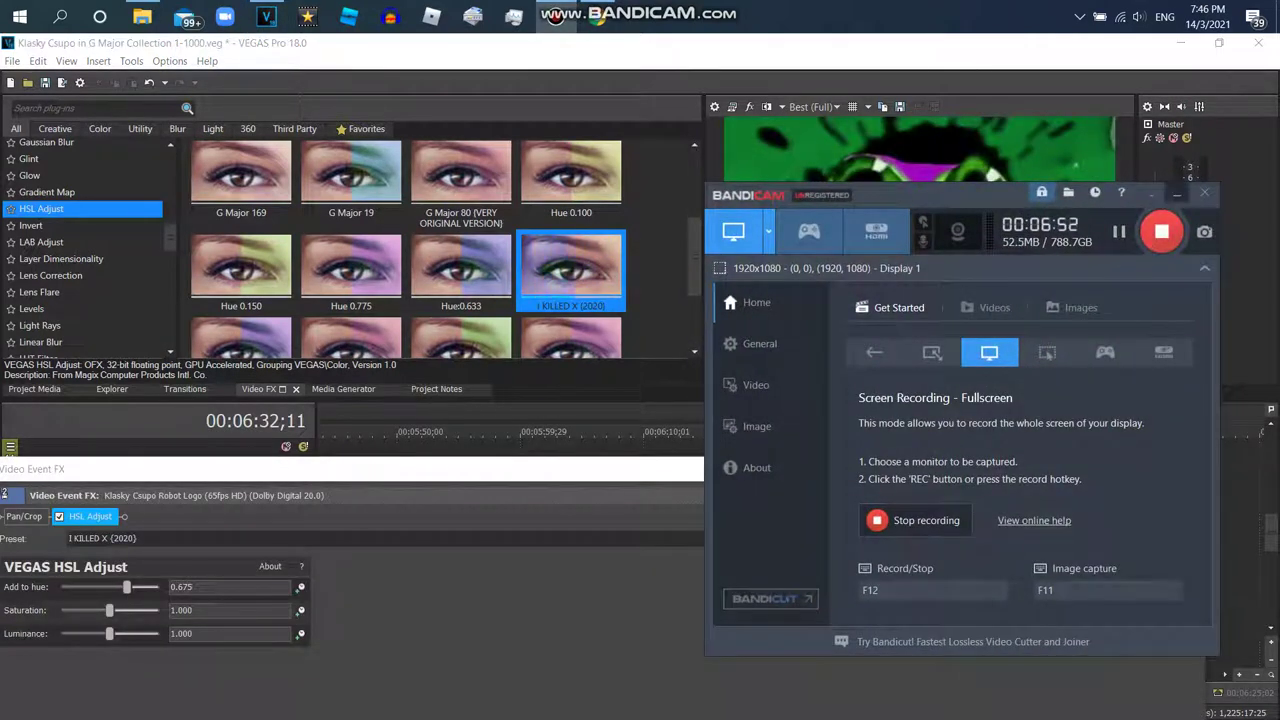
pyautogui.click(557, 17)
# - Add the Mirror effect with the Reflect Left preset to the new video event and close its effect settings
pyautogui.scroll(-3, 90, 250)
pyautogui.click(40, 333)
pyautogui.doubleClick(570, 185)
pyautogui.scroll(5, 90, 250)
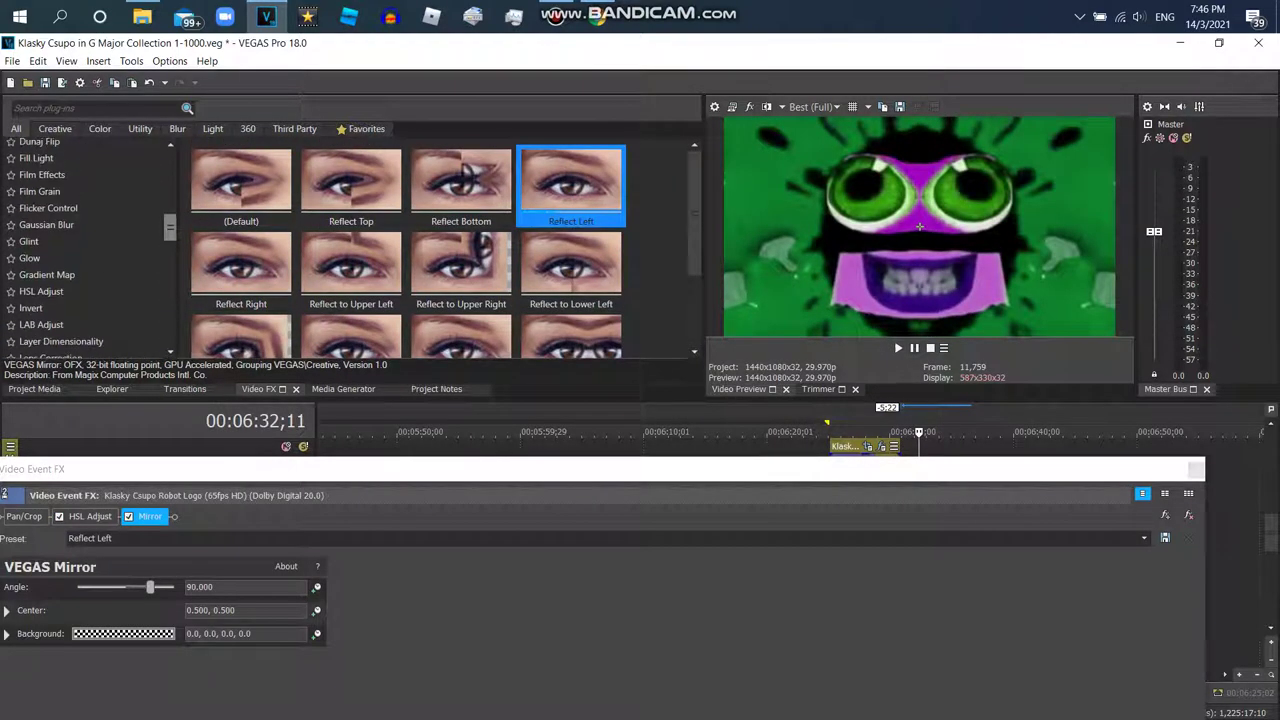
pyautogui.click(1196, 469)
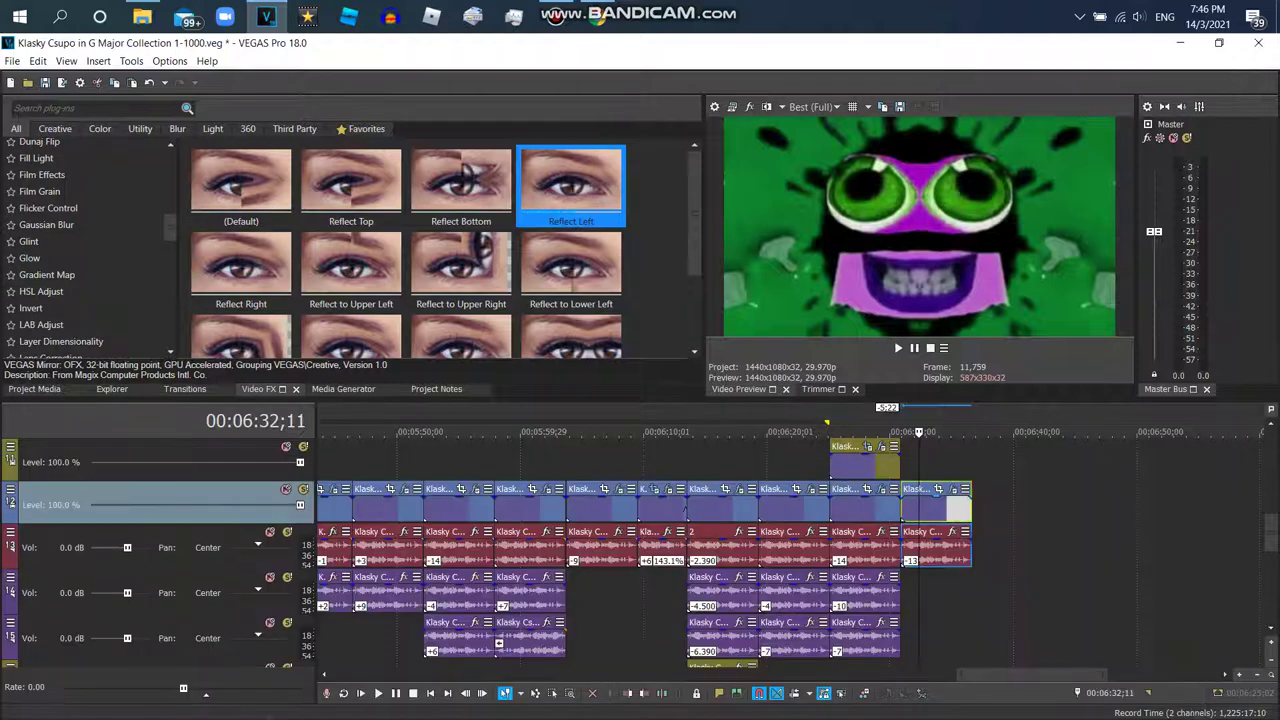
# - Copy the mirrored event with its audio and paste it directly after the original on the timeline
pyautogui.rightClick(948, 505)
pyautogui.click(985, 252)
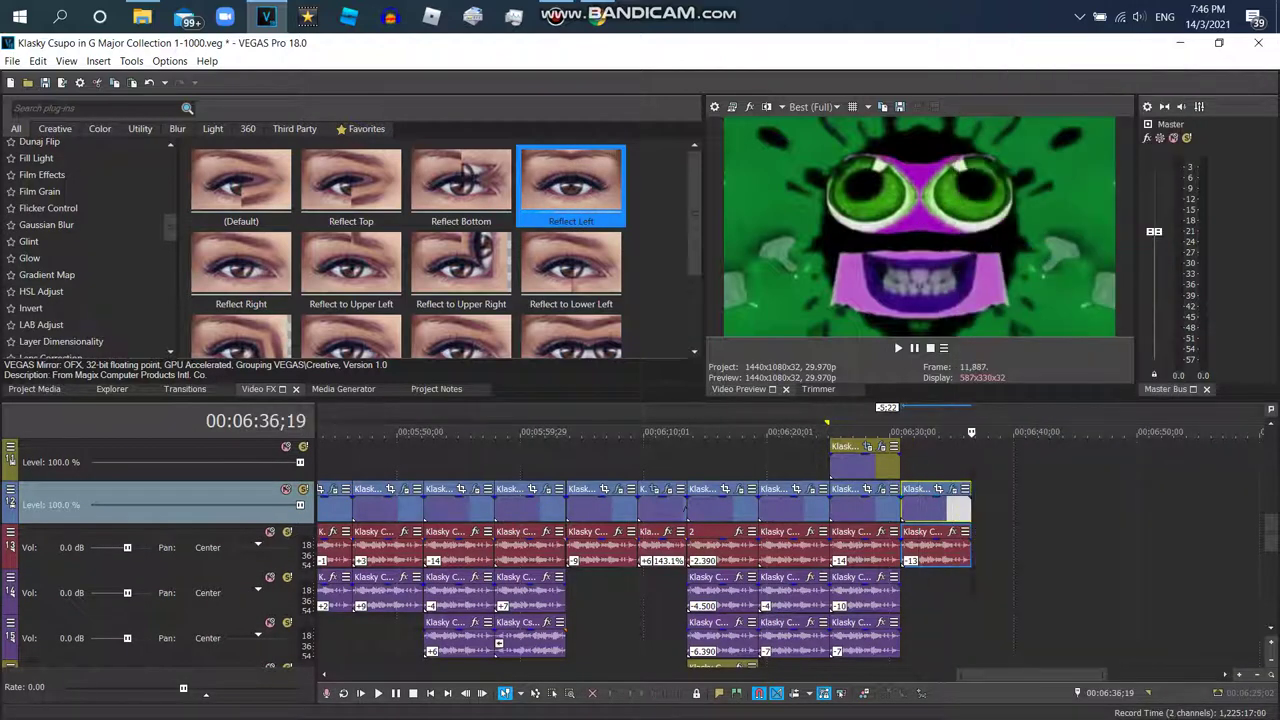
pyautogui.rightClick(1000, 500)
pyautogui.click(1040, 157)
# - Switch to the YouTube browser window and search for "g major 69 refreshed"
pyautogui.hotkey('alt', 'Tab')
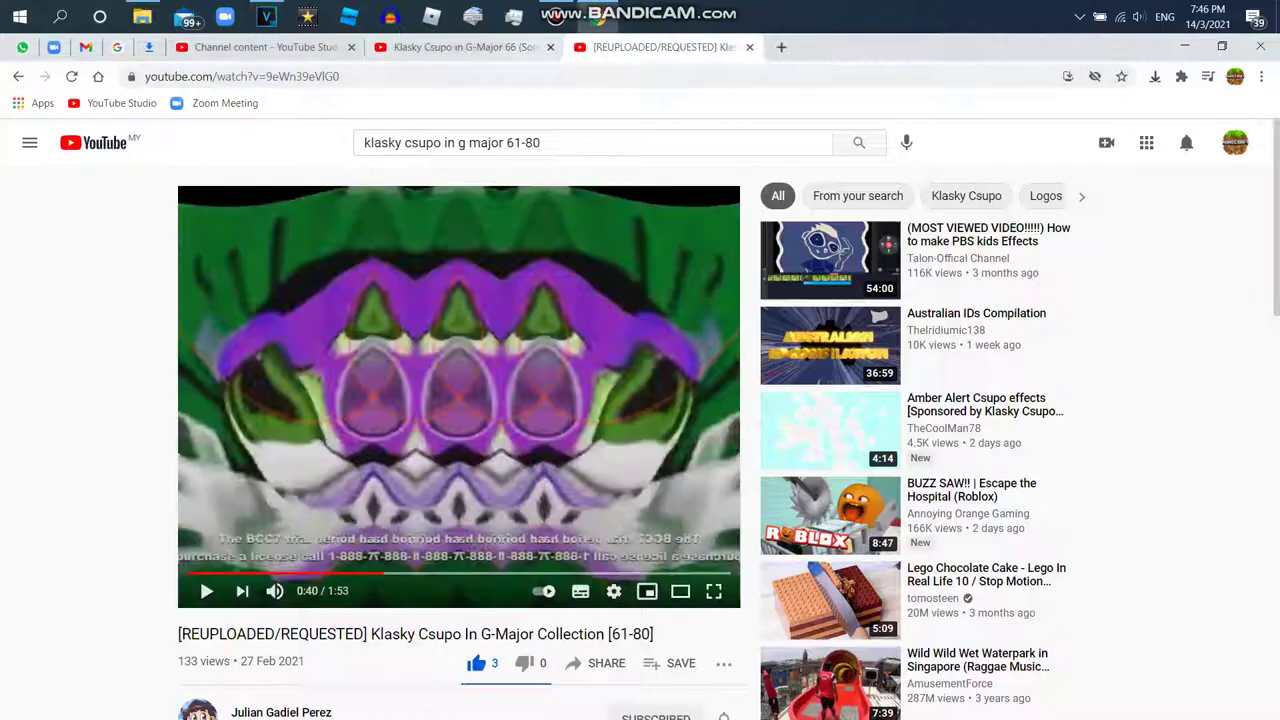
pyautogui.hotkey('ctrl', 'shift', 'Tab')
pyautogui.moveTo(428, 143); pyautogui.dragTo(418, 143)
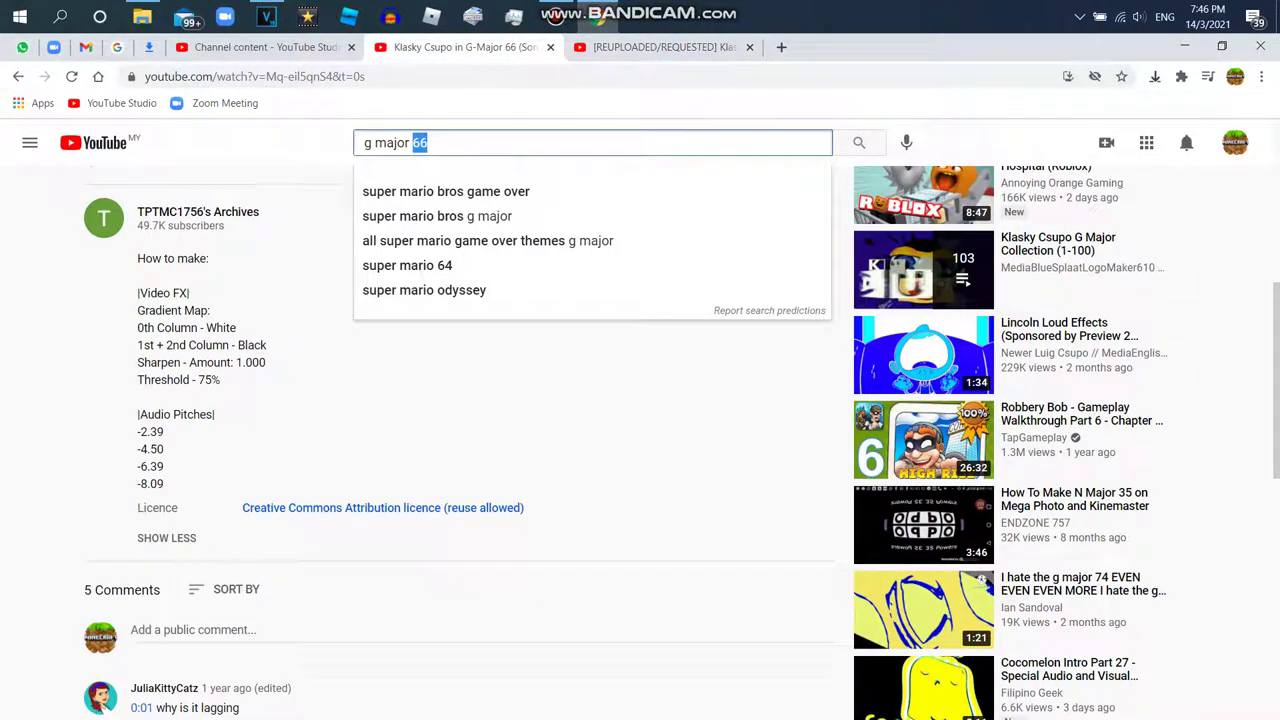
pyautogui.write('9')
pyautogui.press('Return')
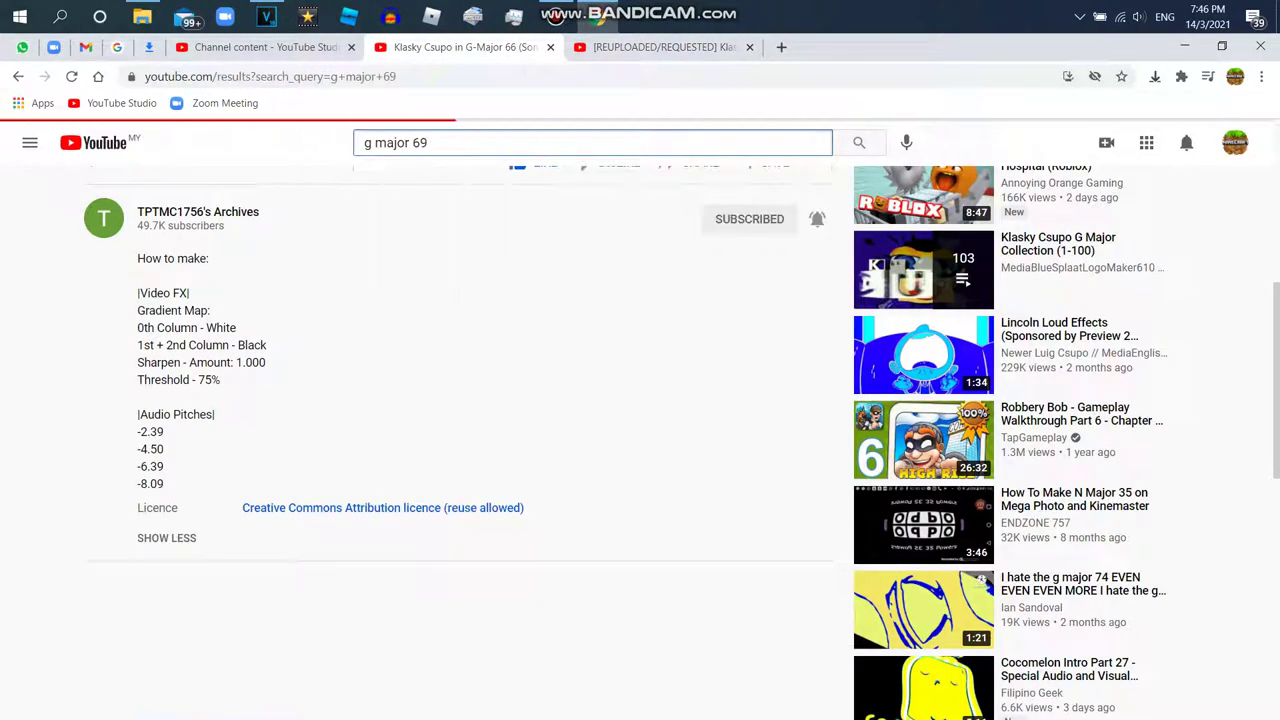
pyautogui.write('refreshed')
pyautogui.press('Return')
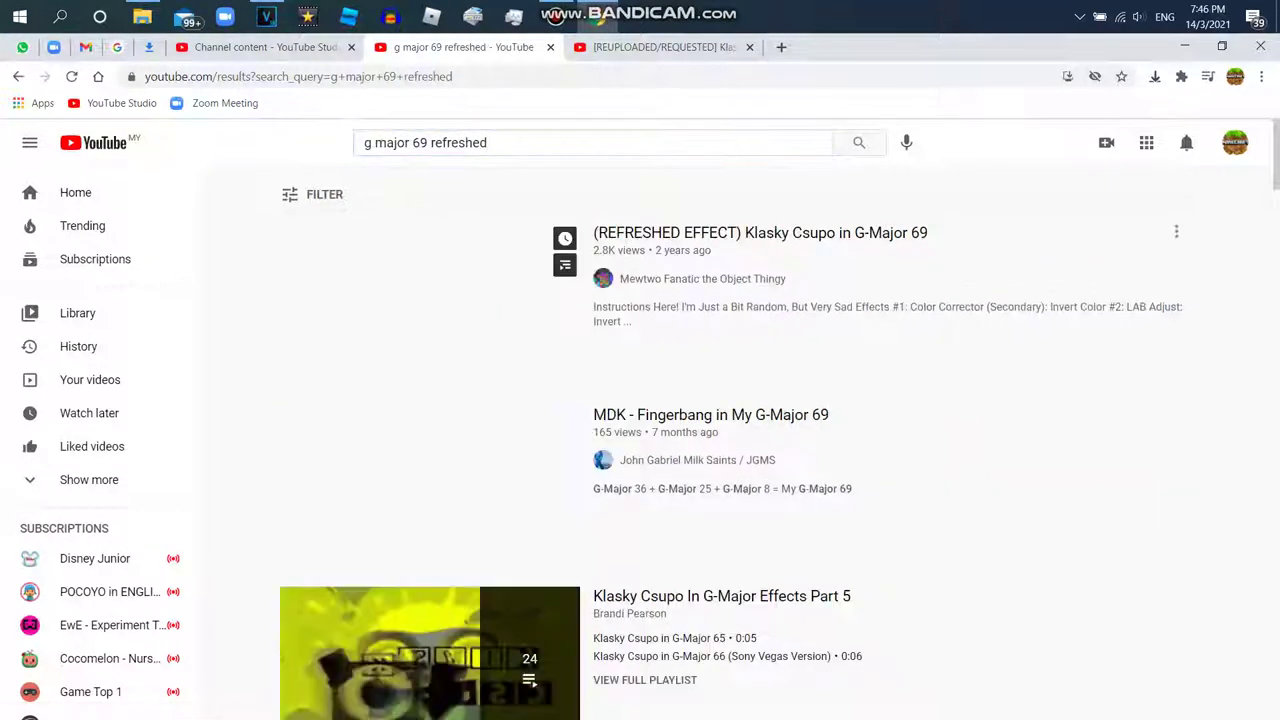
# - Open the (REFRESHED EFFECT) Klasky Csupo in G-Major 69 video and expand its description to read the effects and pitches
pyautogui.click(430, 305)
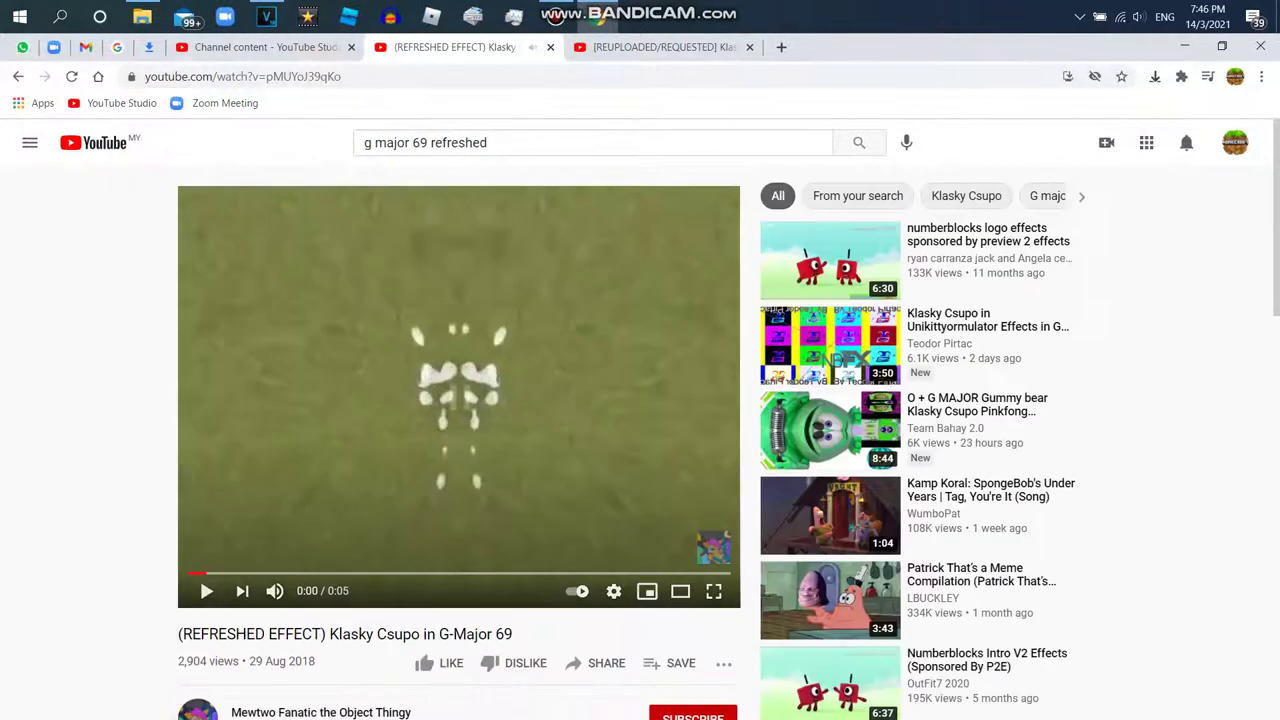
pyautogui.scroll(-5, 460, 400)
pyautogui.click(243, 374)
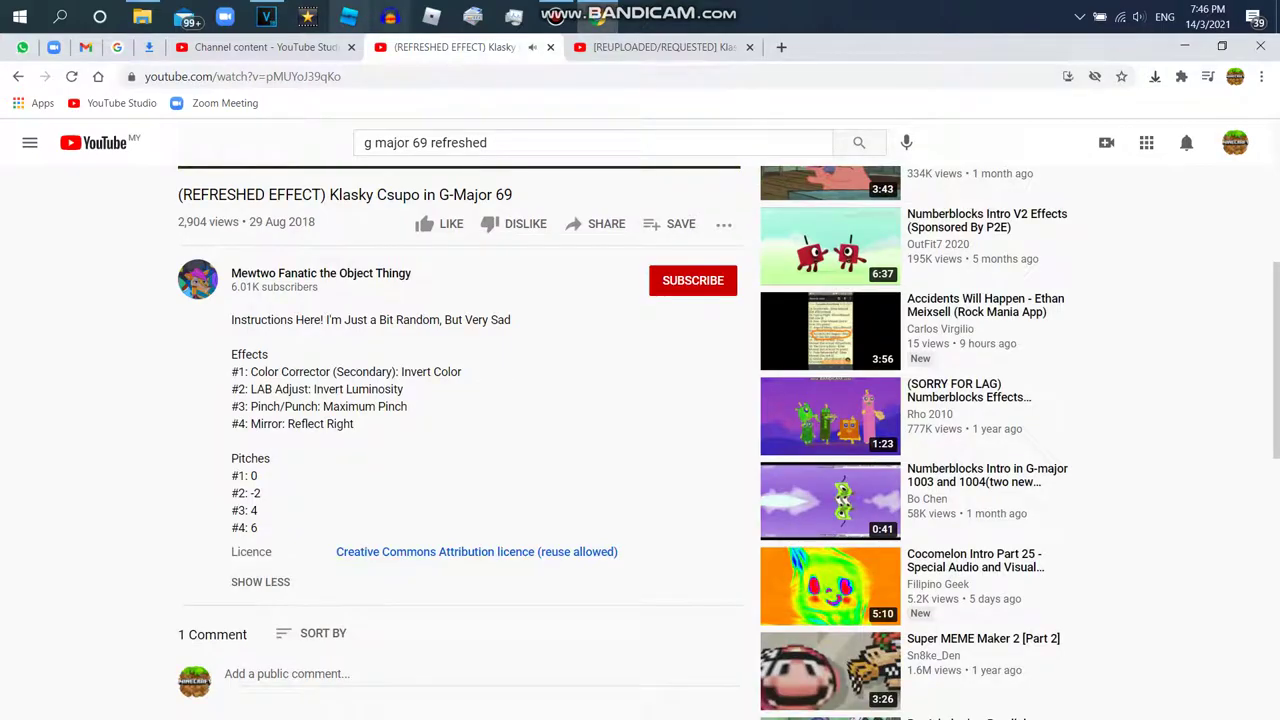
# - Switch back to VEGAS Pro and set the pitch change of the last event's audio to 0
pyautogui.click(266, 16)
pyautogui.click(1008, 548)
pyautogui.rightClick(1022, 548)
pyautogui.click(1075, 680)
pyautogui.click(726, 398)
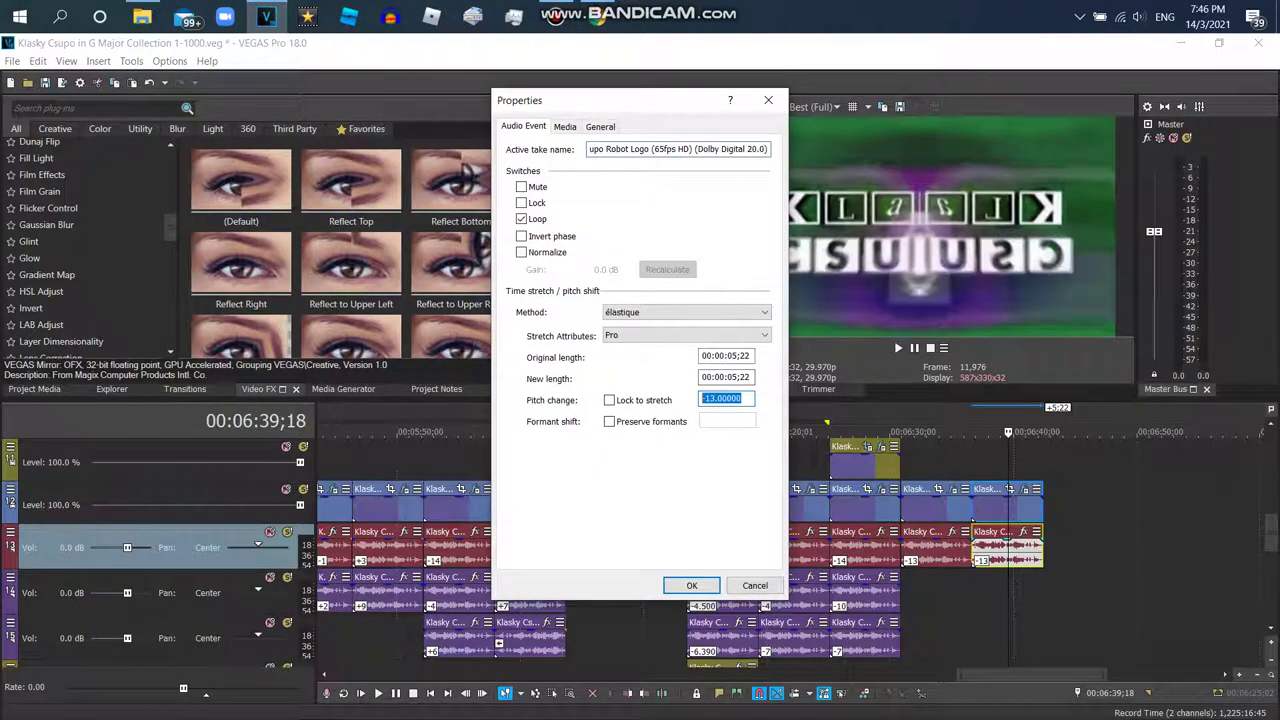
pyautogui.write('0')
pyautogui.press('Return')
# - Add the Klasky Csupo Robot Logo audio on the track beneath the last audio event, deleting the extra video track that comes with it
pyautogui.hotkey('alt', '1')
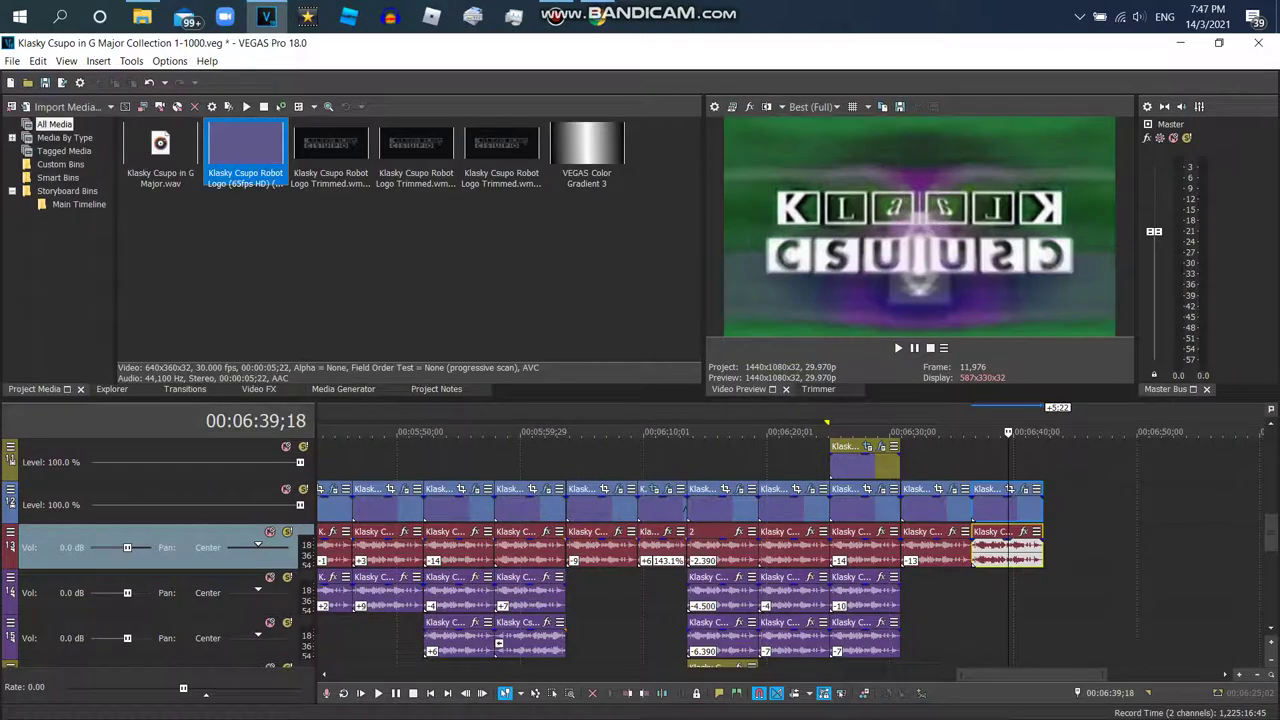
pyautogui.moveTo(1078, 590); pyautogui.dragTo(1008, 590)
pyautogui.rightClick(938, 580)
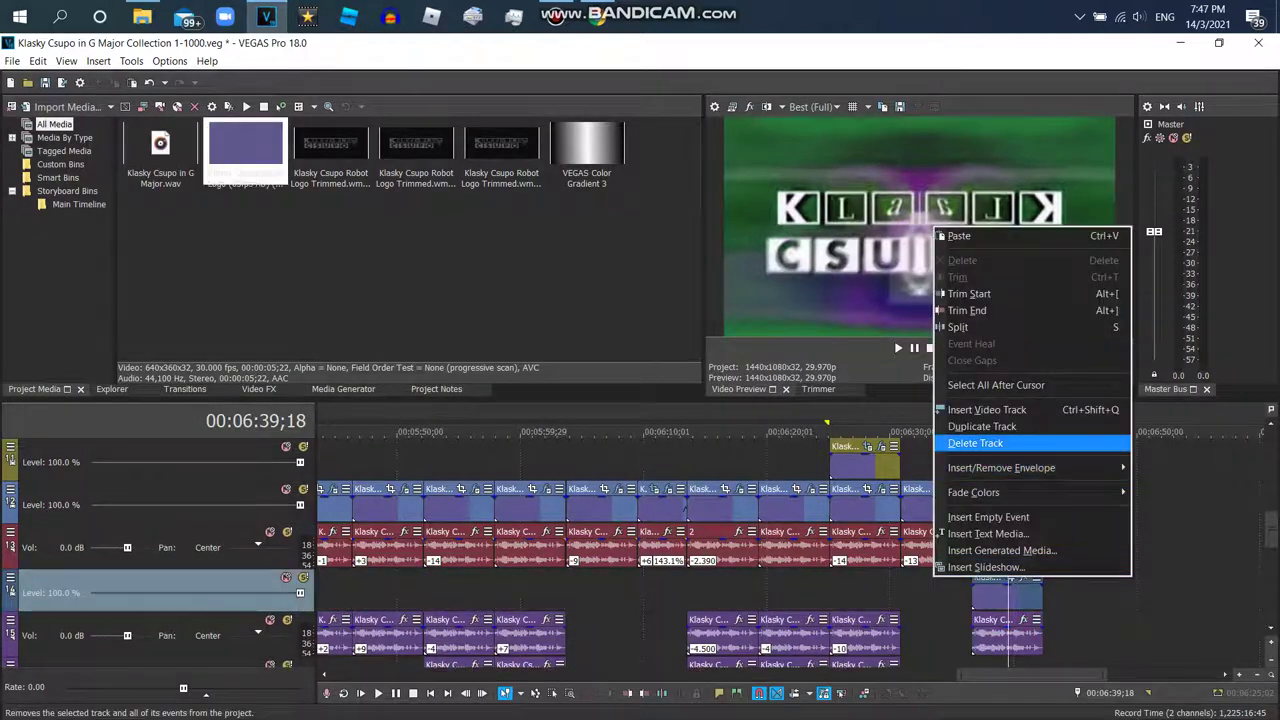
pyautogui.press('Escape')
# - Set the added audio layer's time stretch method to élastique with Soloist (Speech) attributes and a pitch change of 2
pyautogui.rightClick(1020, 592)
pyautogui.click(1090, 694)
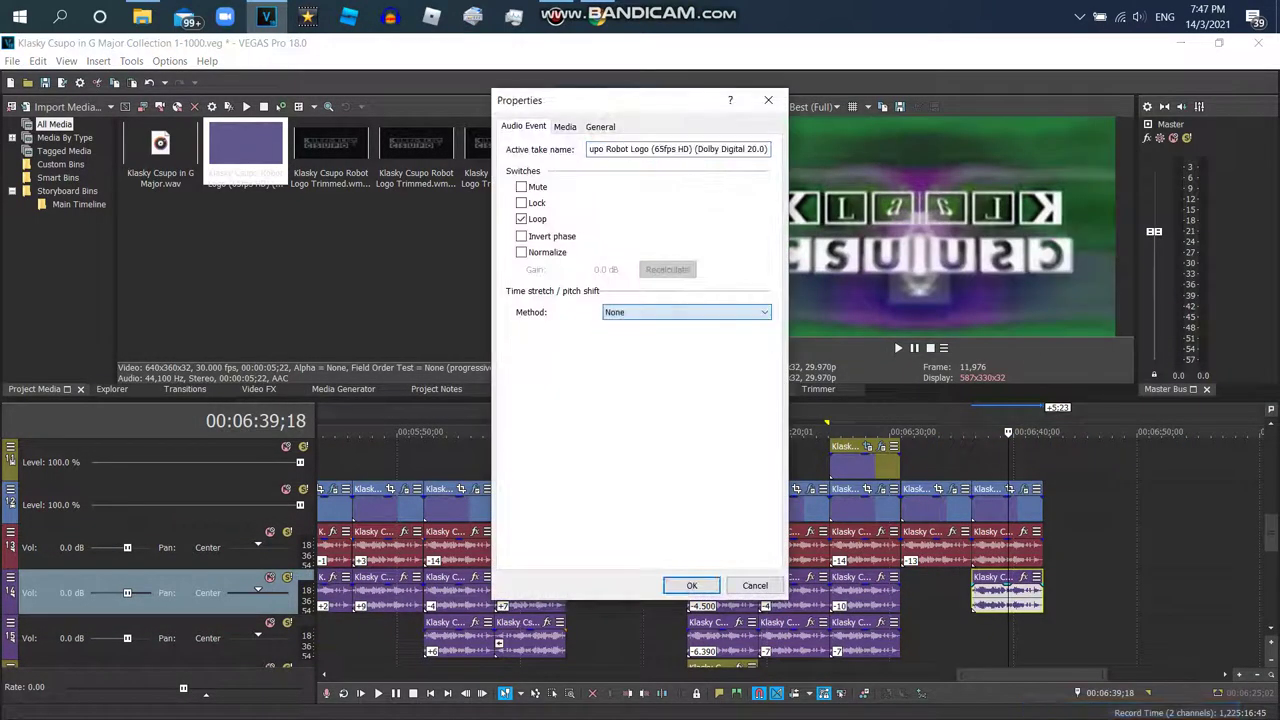
pyautogui.press('Down')
pyautogui.press('Down')
pyautogui.press('Return')
pyautogui.press('Tab')
pyautogui.hotkey('alt', 'Down')
pyautogui.press('Down')
pyautogui.press('Down')
pyautogui.press('Down')
pyautogui.press('Return')
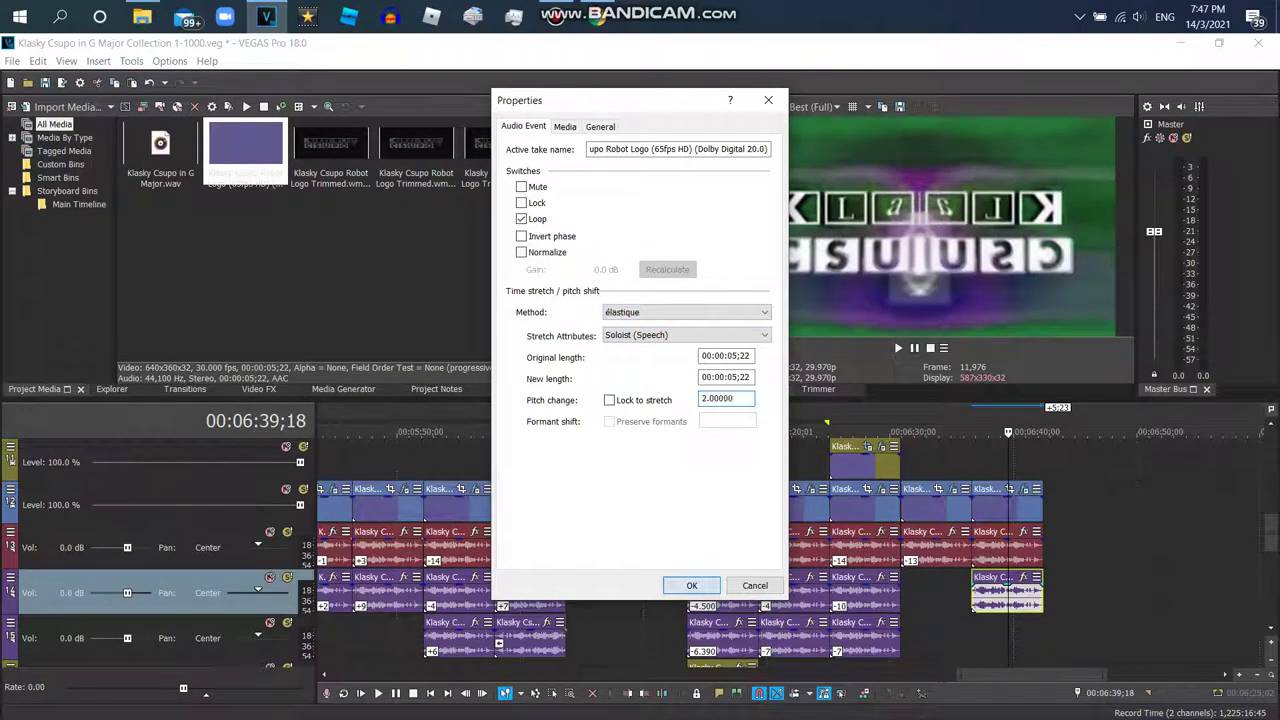
pyautogui.write('2')
pyautogui.press('Return')
# - Copy the second audio layer onto the track below it and set the copy's pitch change to -4
pyautogui.rightClick(995, 590)
pyautogui.click(1050, 286)
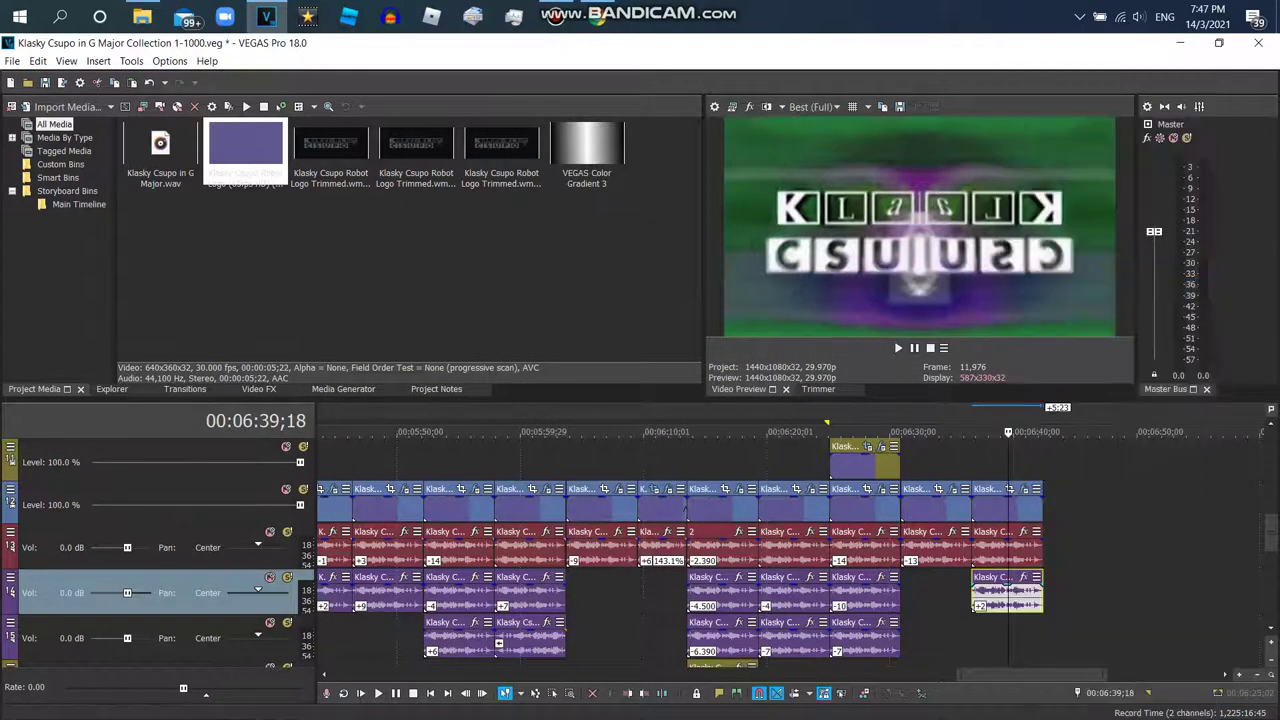
pyautogui.rightClick(997, 650)
pyautogui.click(1040, 331)
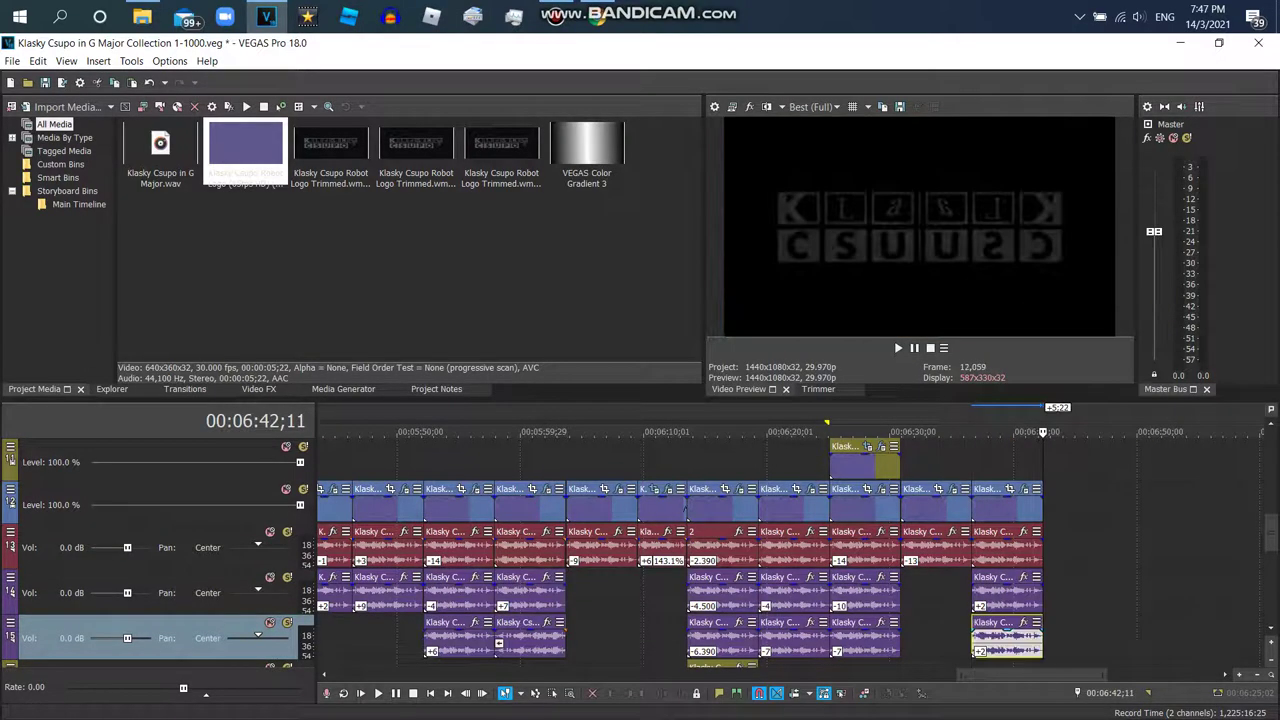
pyautogui.rightClick(997, 640)
pyautogui.click(1033, 709)
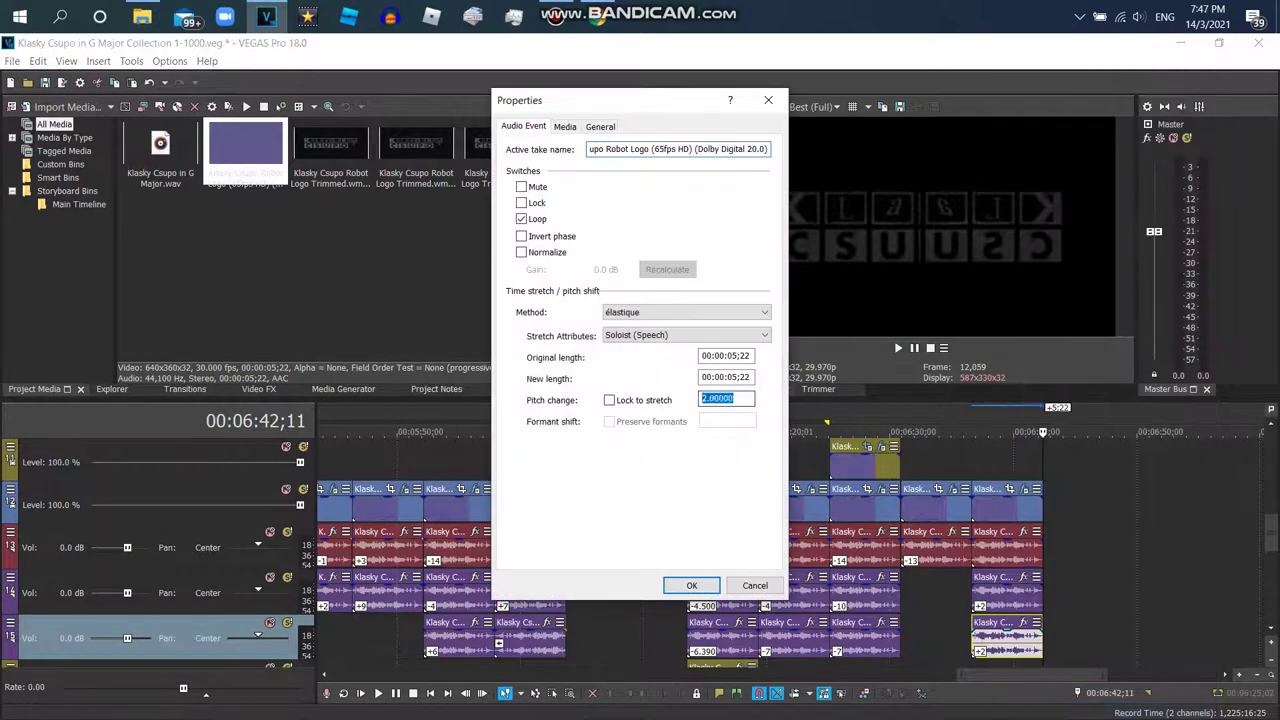
pyautogui.write('-4')
pyautogui.press('Return')
# - Copy the third audio layer onto the track below as a fourth layer and set its pitch change to -6
pyautogui.scroll(-4, 680, 550)
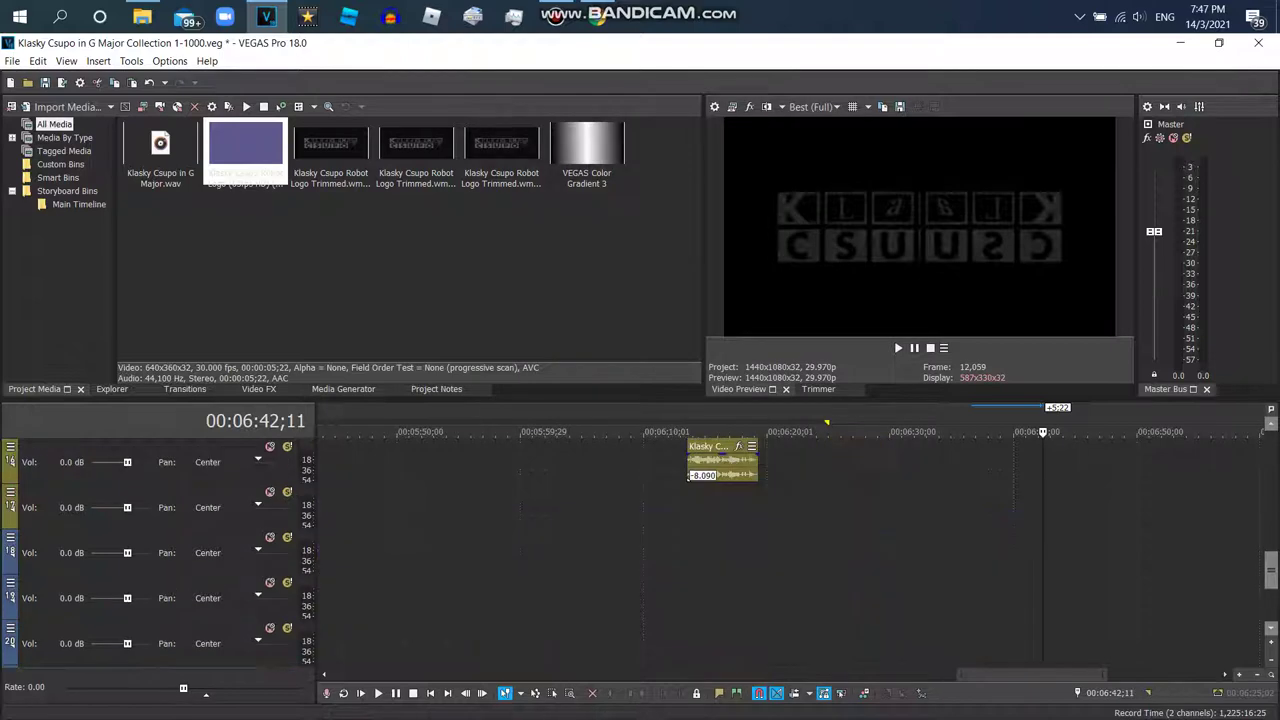
pyautogui.scroll(3, 680, 550)
pyautogui.rightClick(994, 550)
pyautogui.click(1040, 286)
pyautogui.rightClick(1114, 552)
pyautogui.click(1130, 225)
pyautogui.moveTo(1075, 546); pyautogui.dragTo(1005, 596)
pyautogui.rightClick(1012, 596)
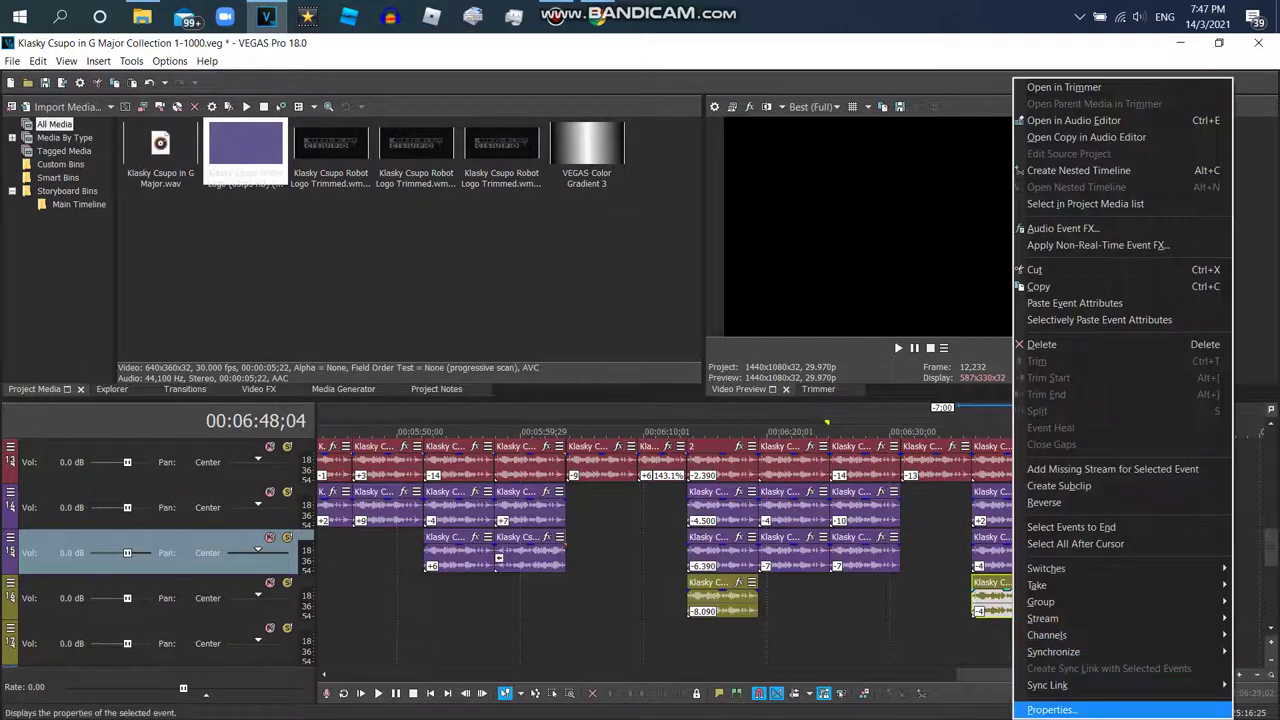
pyautogui.click(1051, 709)
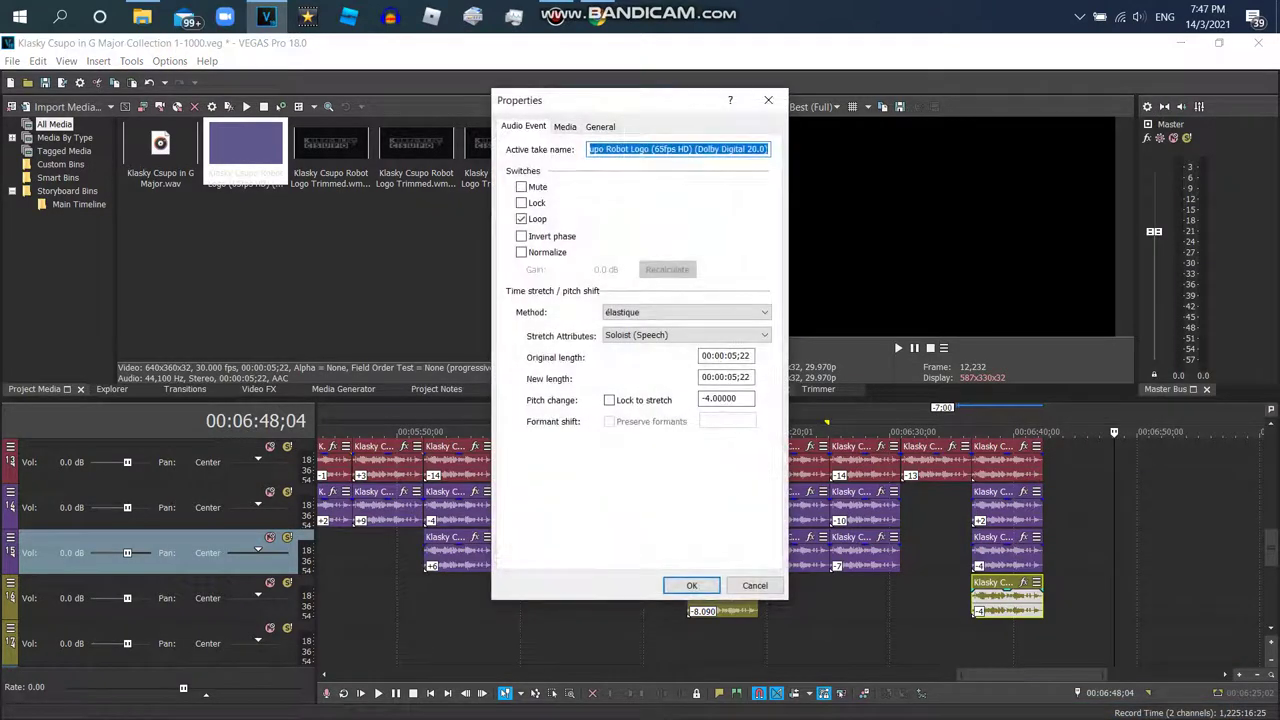
pyautogui.doubleClick(706, 398)
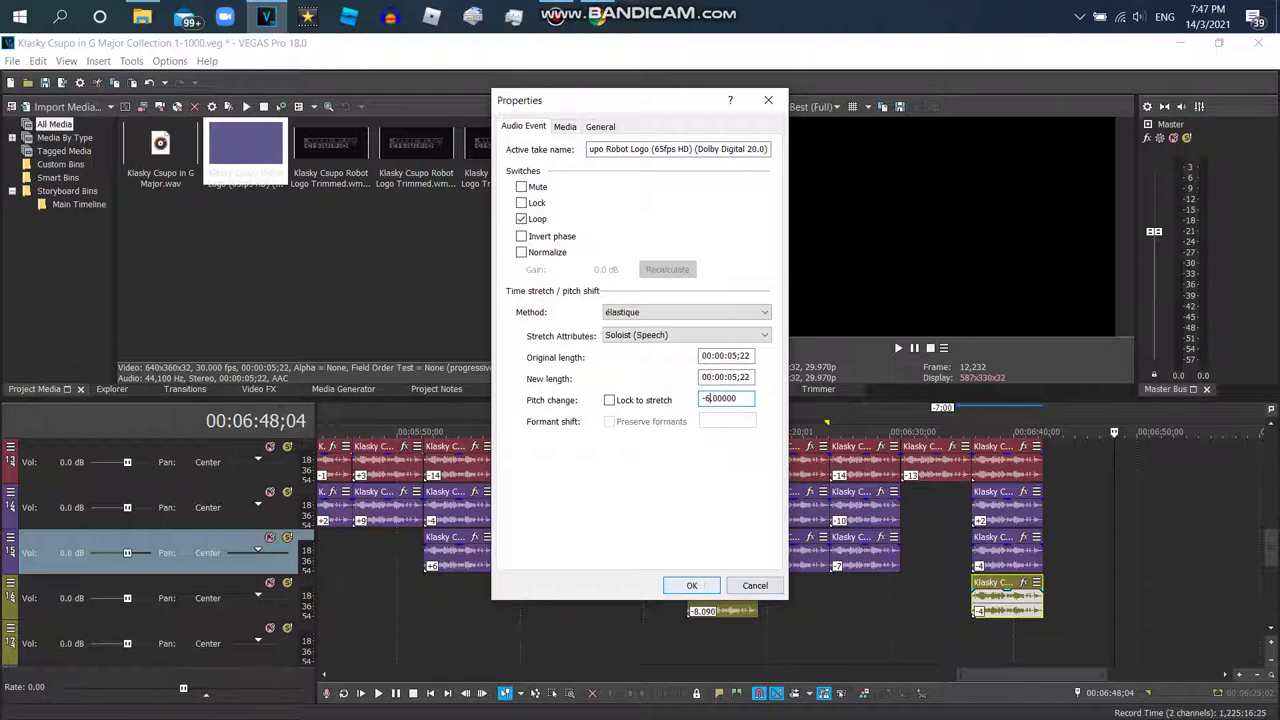
pyautogui.press('Return')
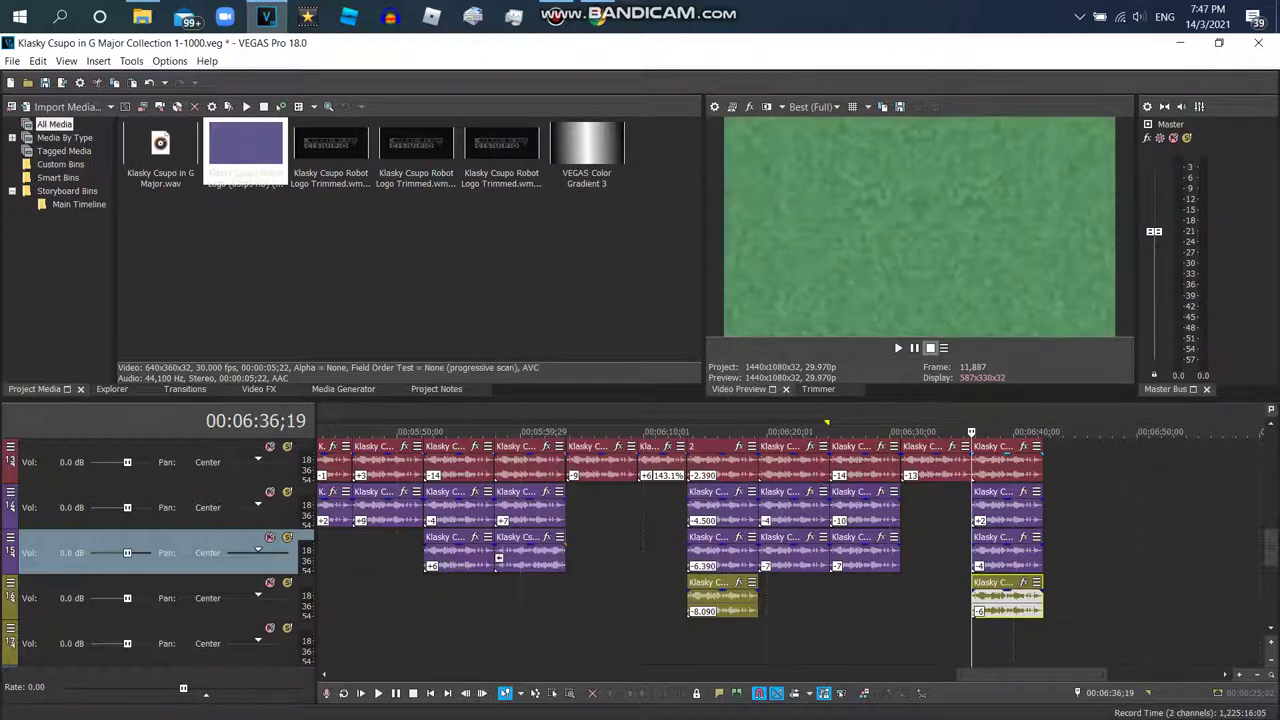
# - Play the layered audio and check its pitches against the G-Major 69 video description in the YouTube window
pyautogui.click(898, 348)
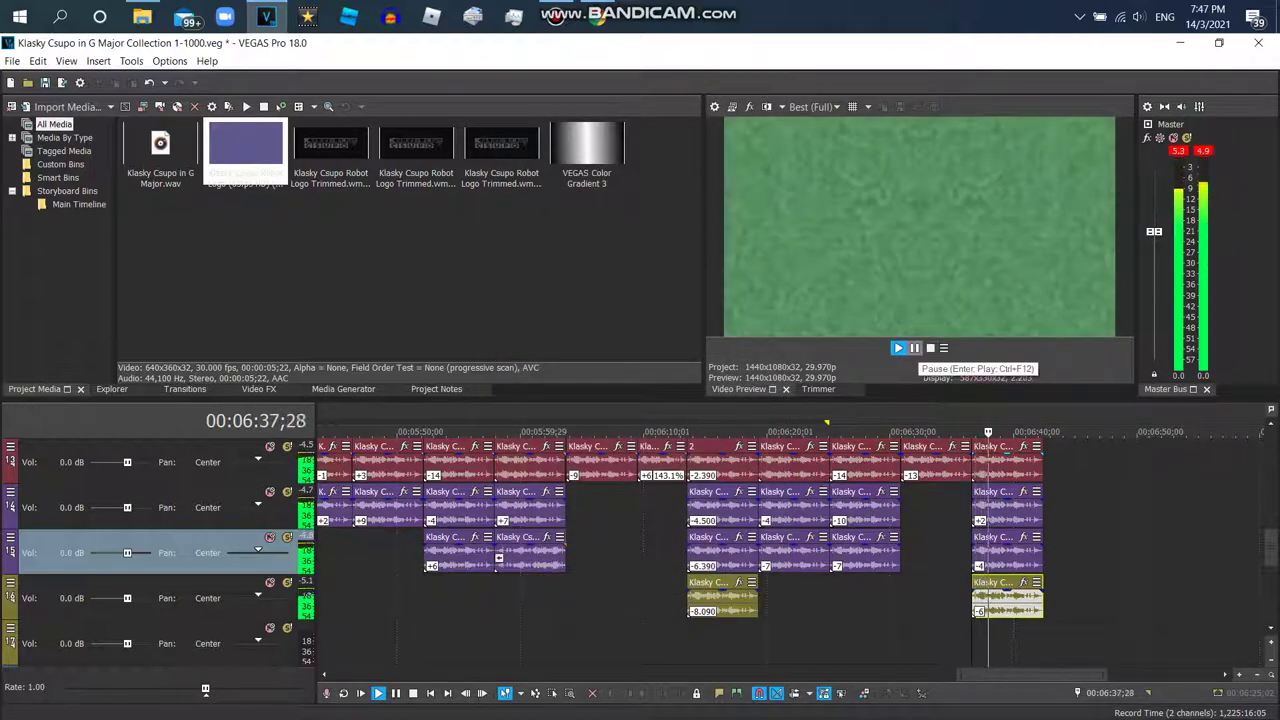
pyautogui.hotkey('alt', 'Tab')
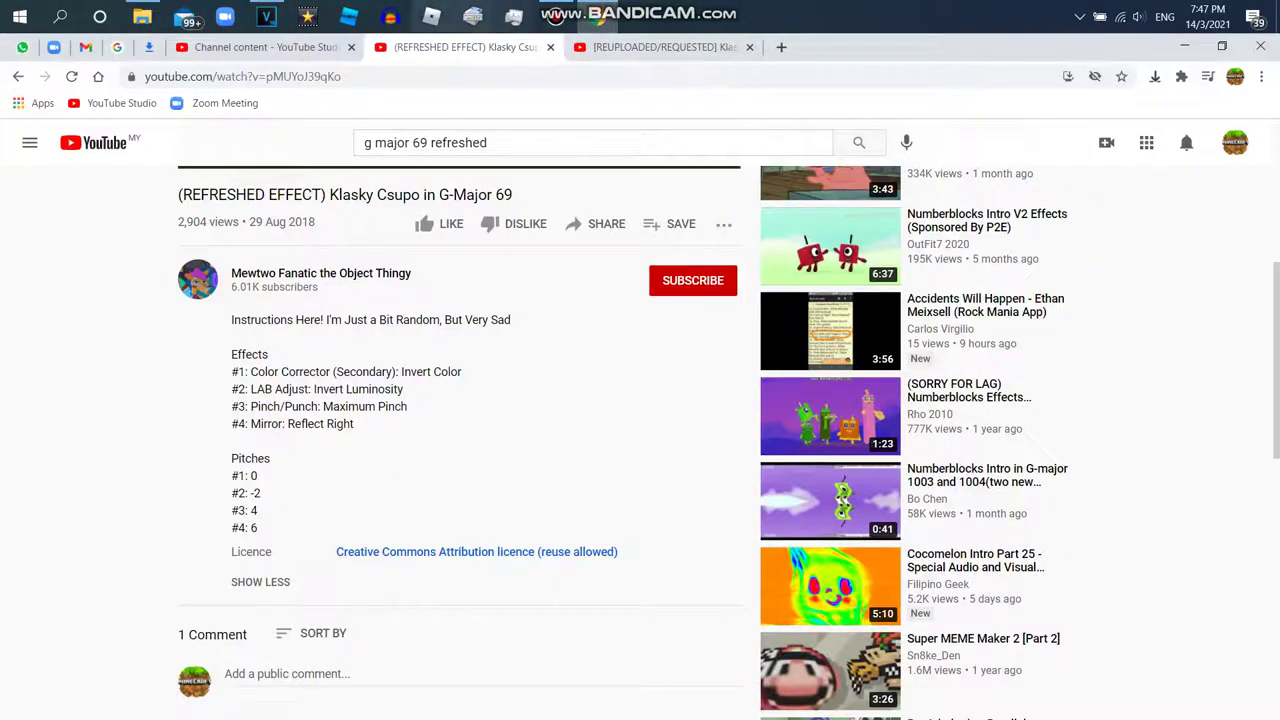
pyautogui.click(266, 16)
# - Correct the pitch changes of the last event's second, third and fourth audio layers to -2, 4 and 6
pyautogui.rightClick(1025, 505)
pyautogui.click(1065, 710)
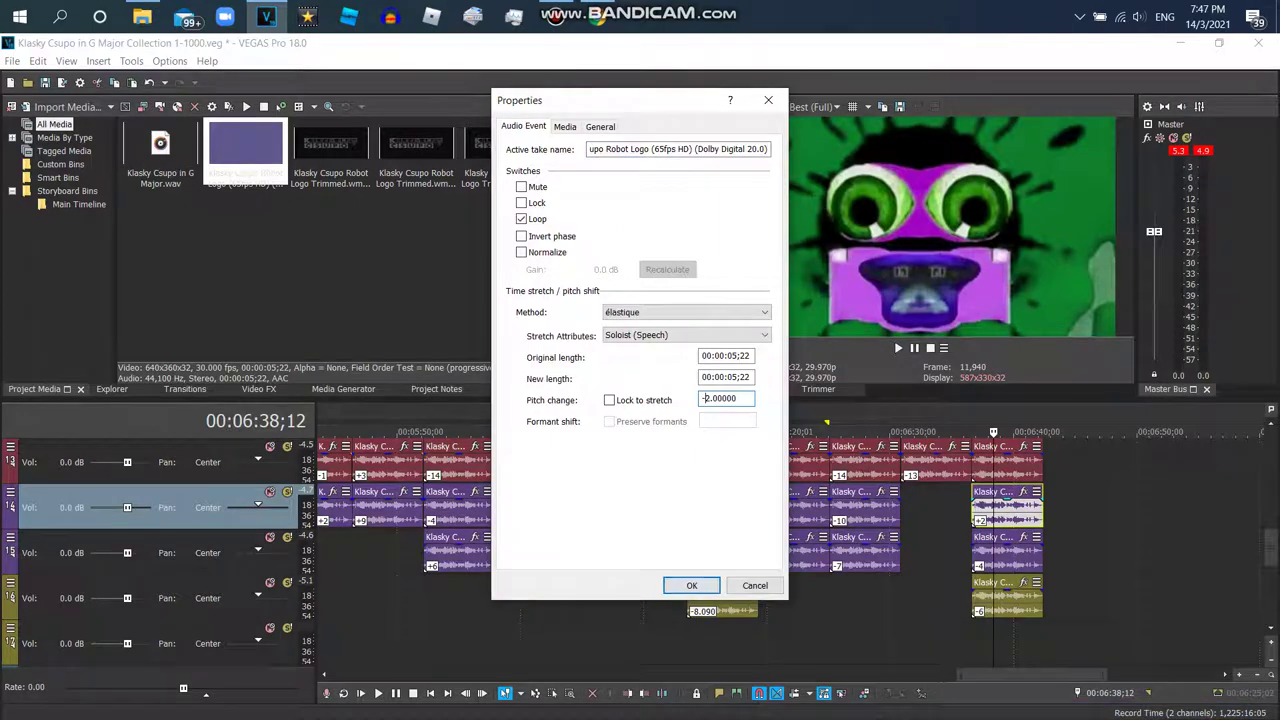
pyautogui.click(691, 585)
pyautogui.rightClick(1025, 550)
pyautogui.click(1065, 710)
pyautogui.click(705, 398)
pyautogui.click(755, 585)
pyautogui.rightClick(1007, 595)
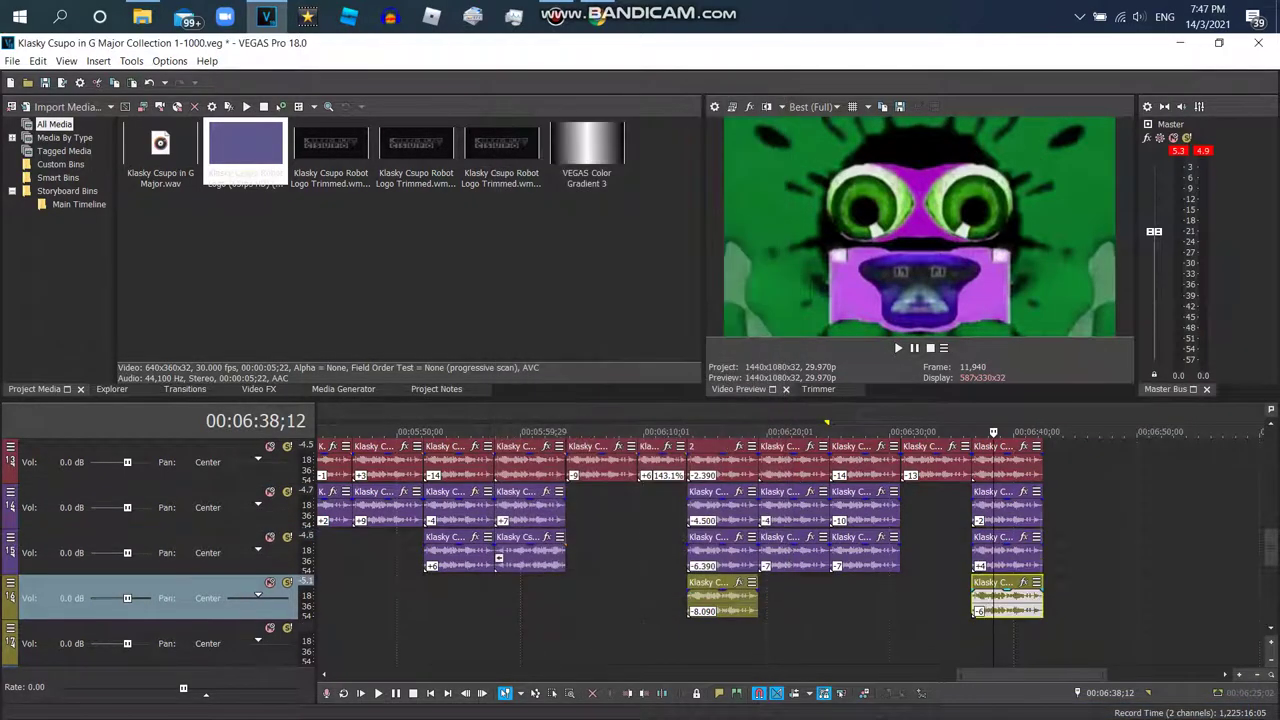
pyautogui.click(1065, 710)
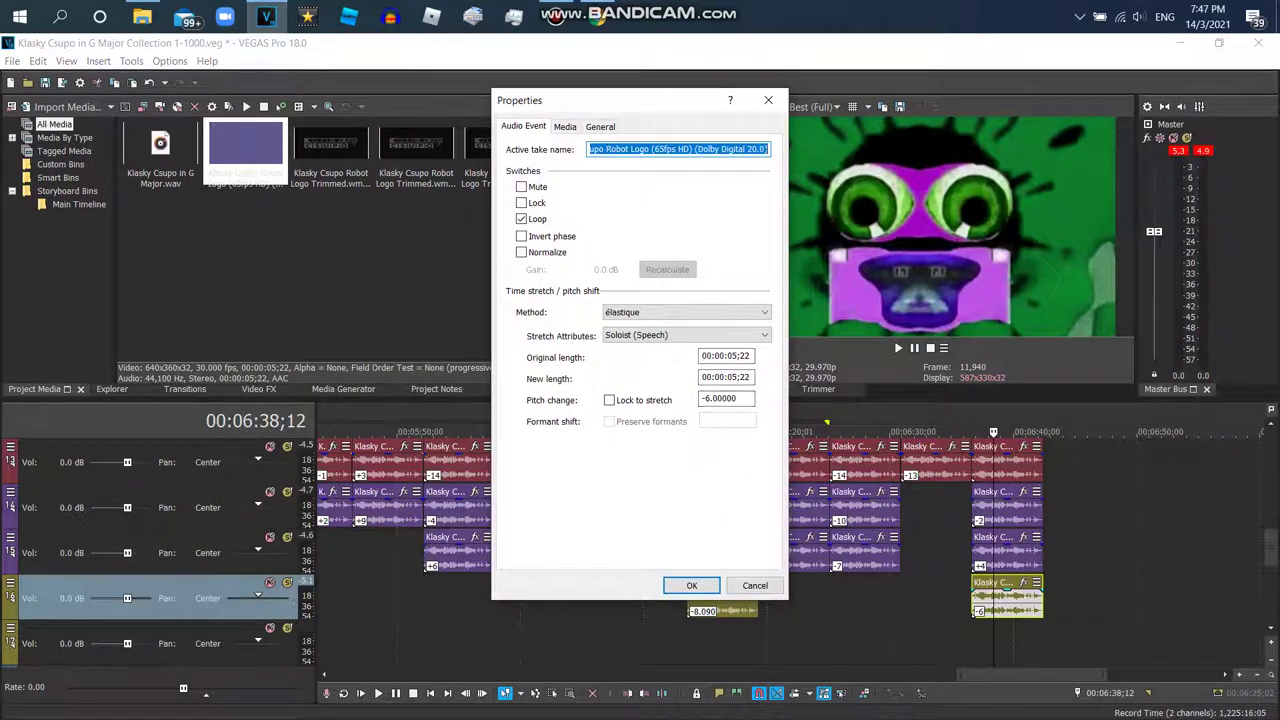
pyautogui.click(704, 398)
pyautogui.press('Return')
# - Remove HSL Adjust from the last video event's effects and switch its Mirror effect to the Reflect Right preset
pyautogui.scroll(2, 680, 550)
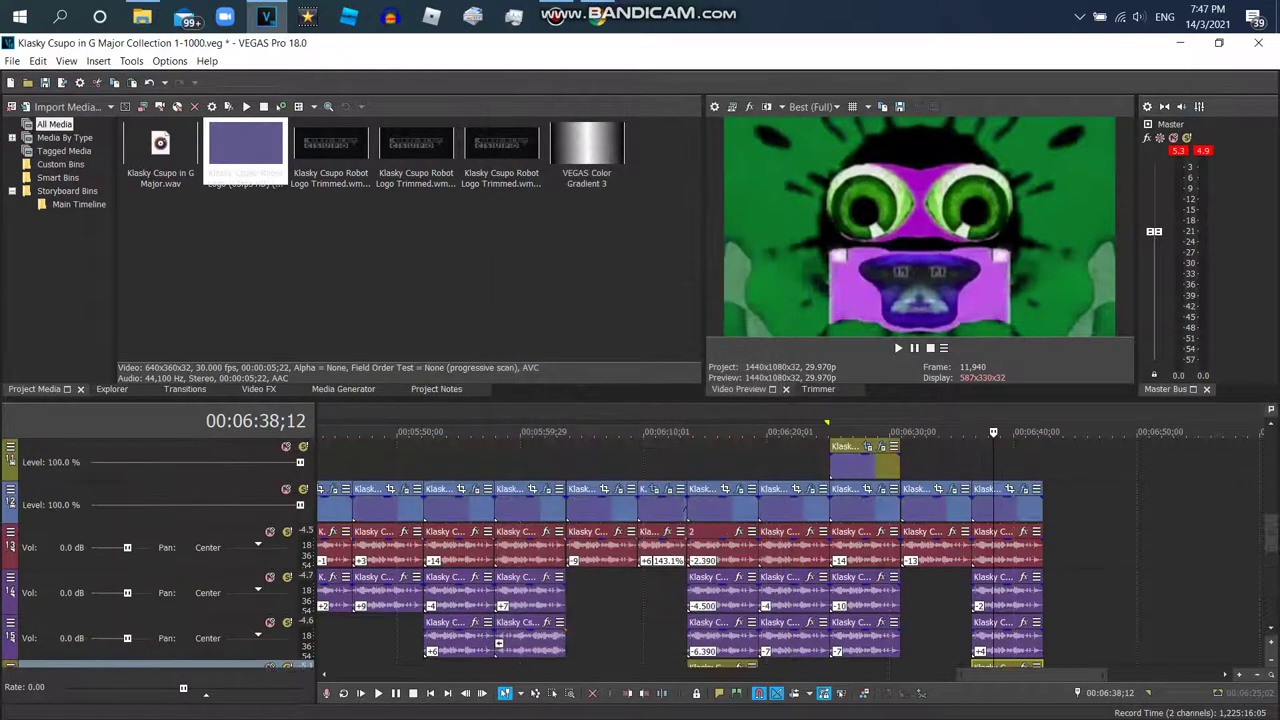
pyautogui.click(1022, 489)
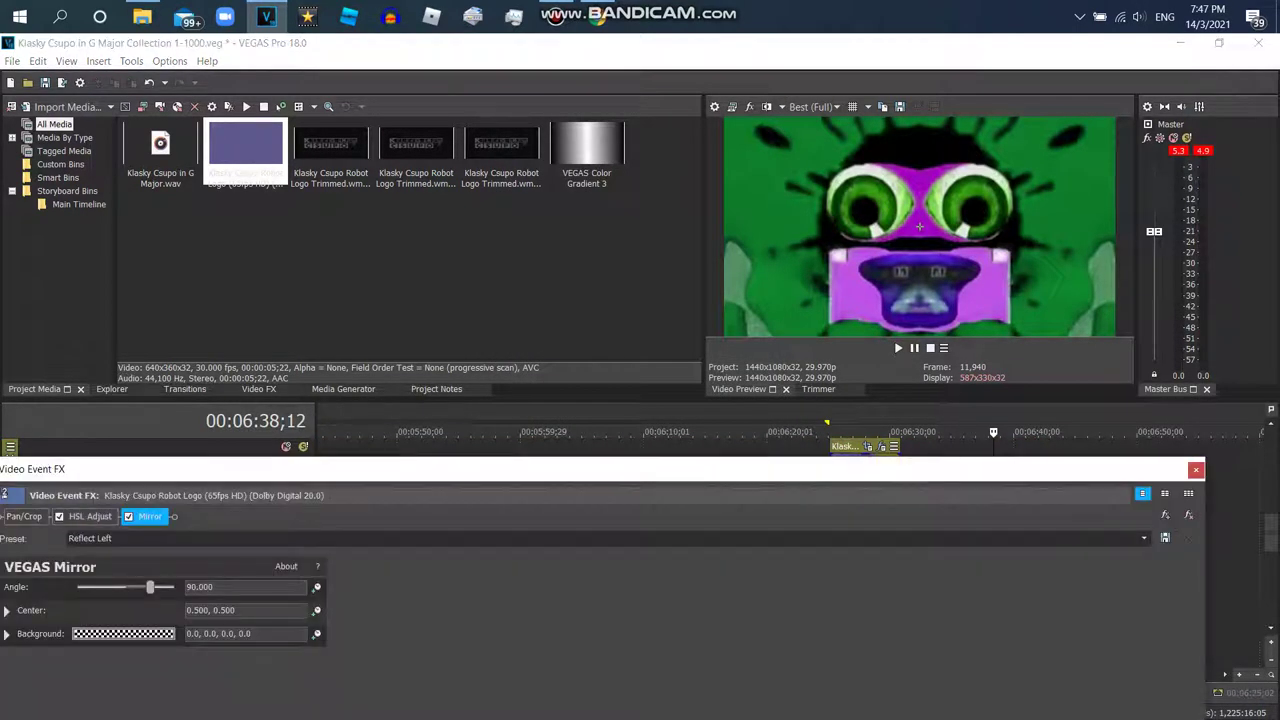
pyautogui.click(90, 516)
pyautogui.press('Delete')
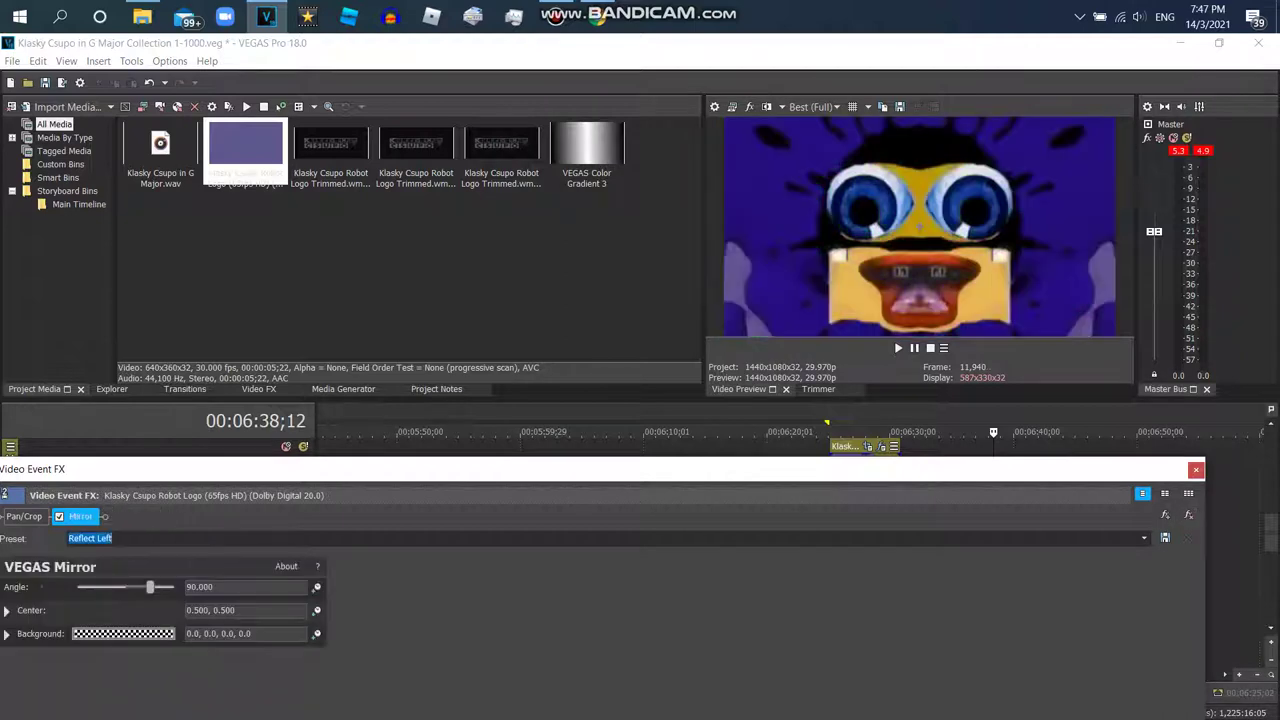
pyautogui.hotkey('alt', 'Down')
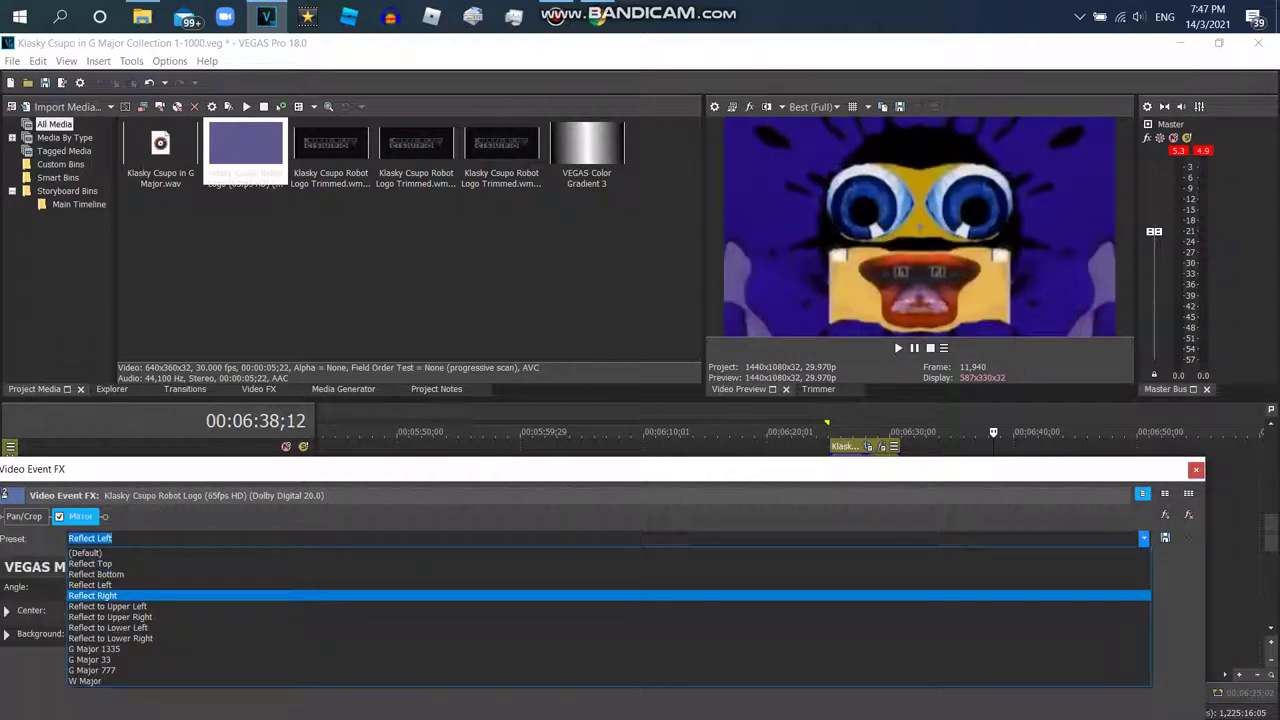
pyautogui.press('Up')
pyautogui.press('Down')
pyautogui.press('Return')
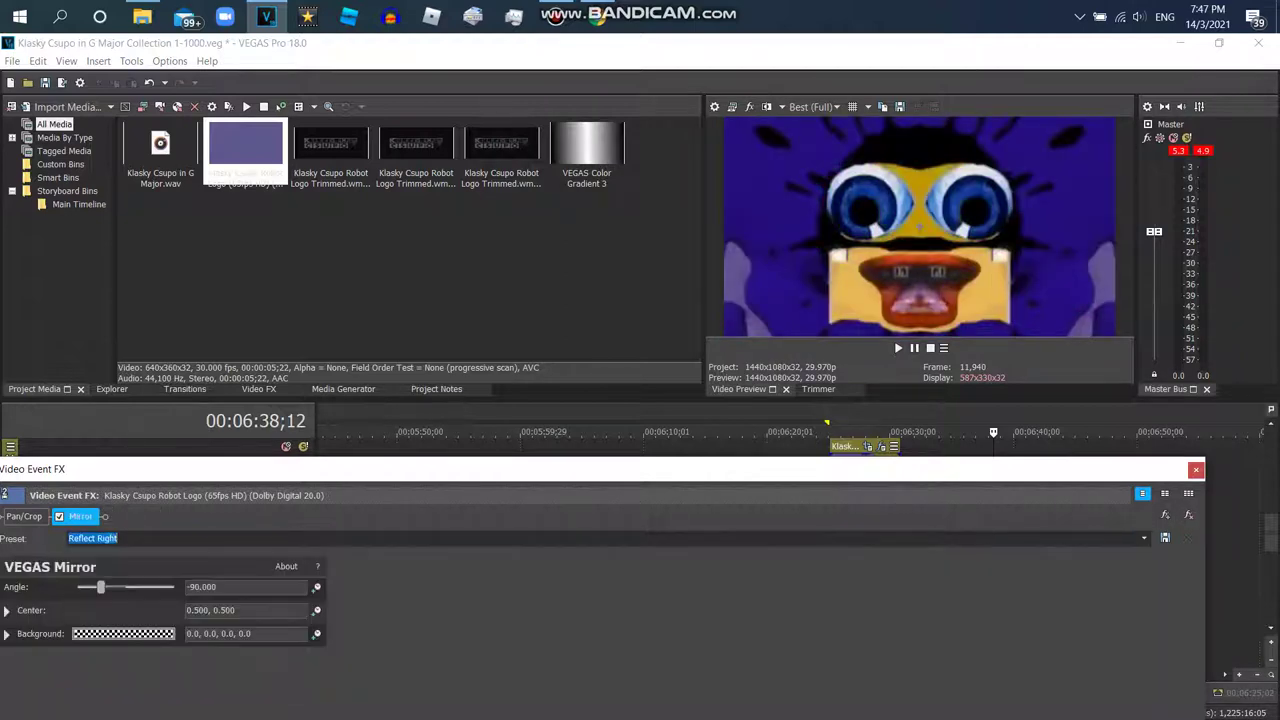
# - Add the Pinch/Punch effect with the Maximum Pinch preset ahead of Mirror in the event's effect chain
pyautogui.hotkey('alt', '8')
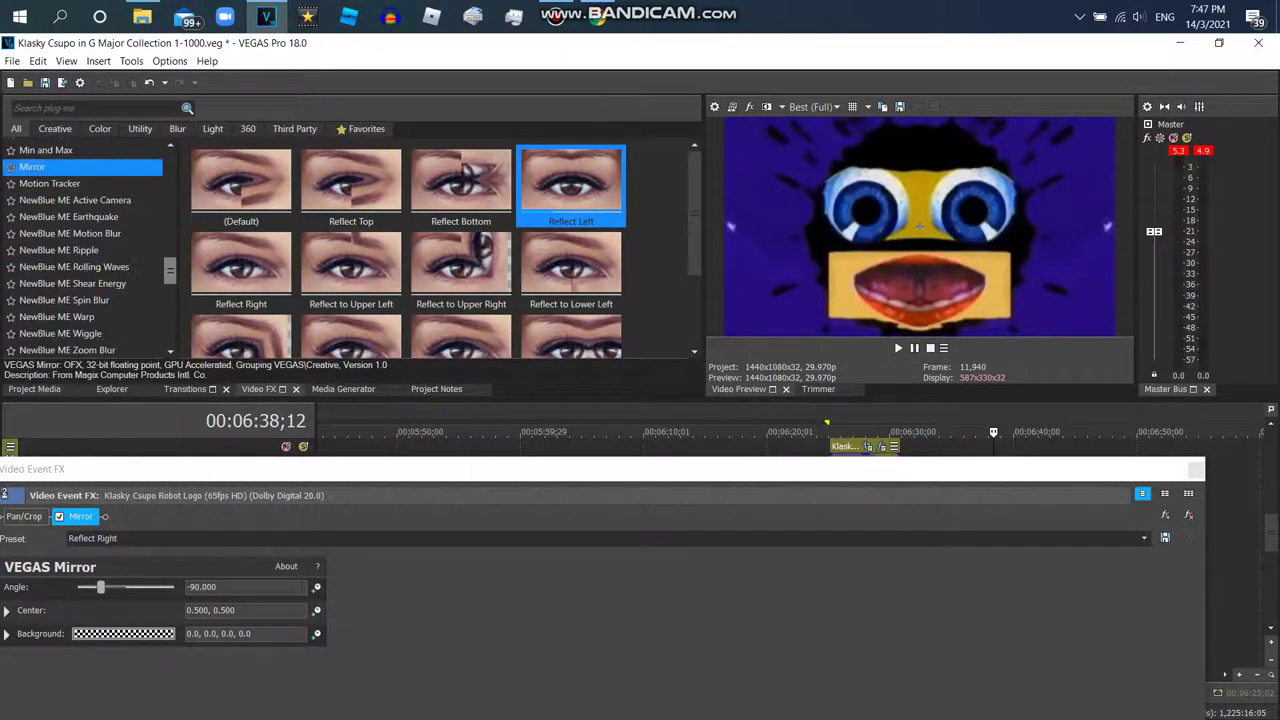
pyautogui.scroll(-5, 85, 250)
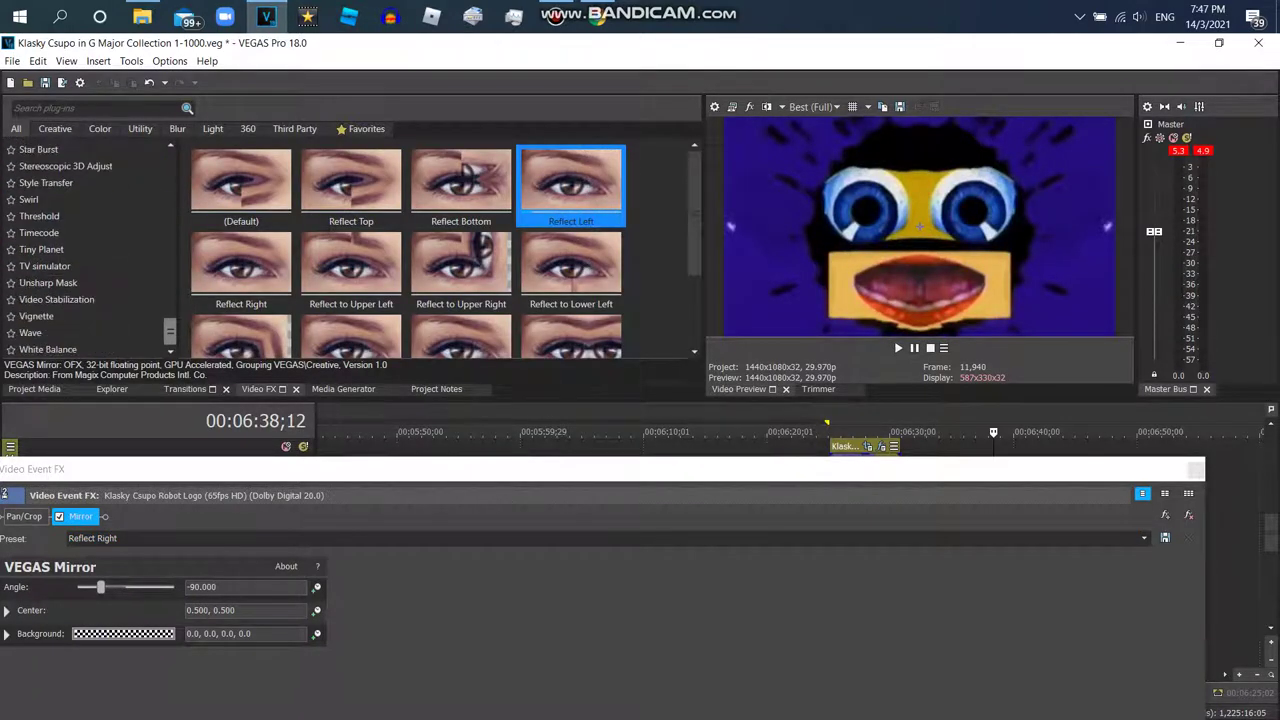
pyautogui.scroll(5, 85, 224)
pyautogui.click(44, 224)
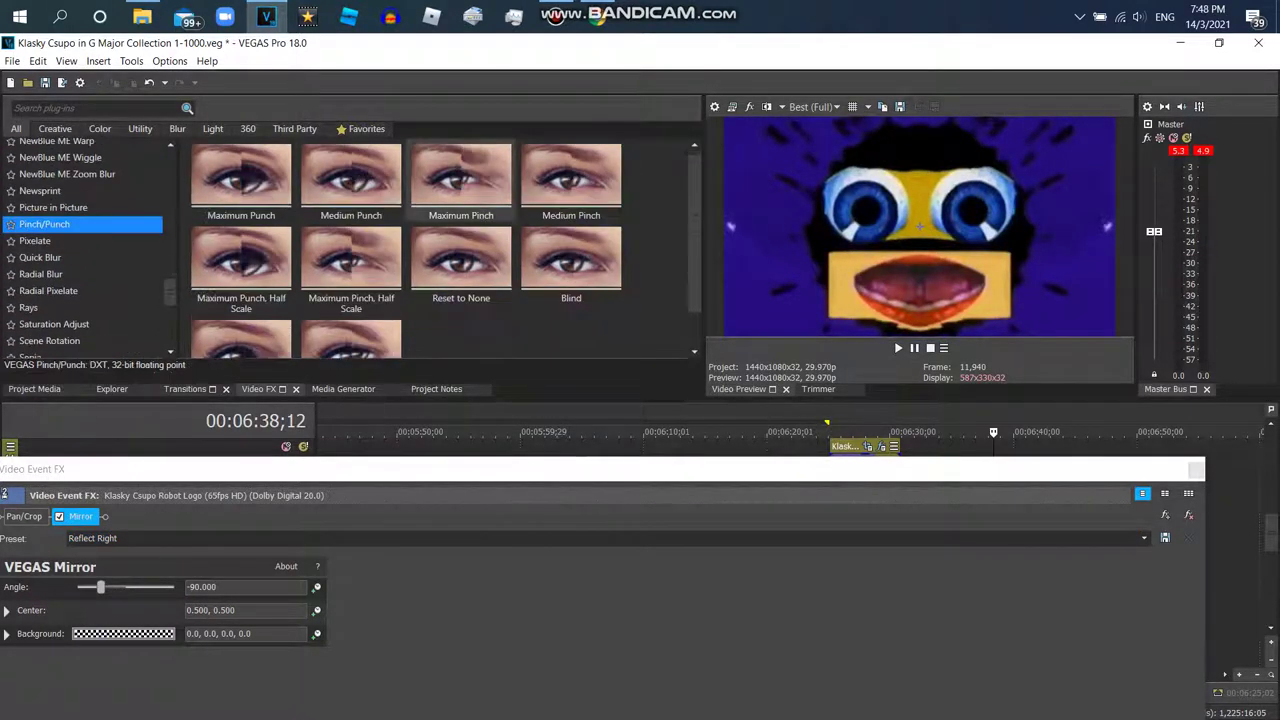
pyautogui.moveTo(460, 175); pyautogui.dragTo(600, 600)
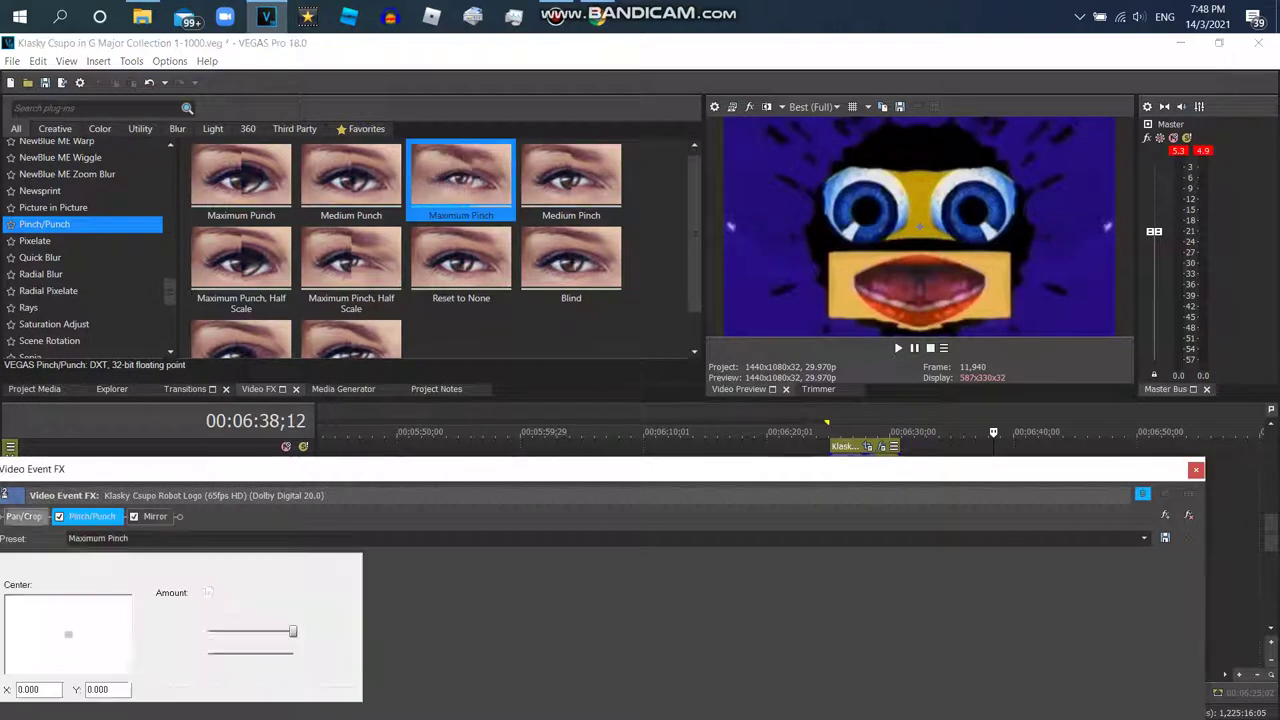
# - Add the default Invert effect to the event and move it to the start of the effect chain
pyautogui.scroll(3, 85, 250)
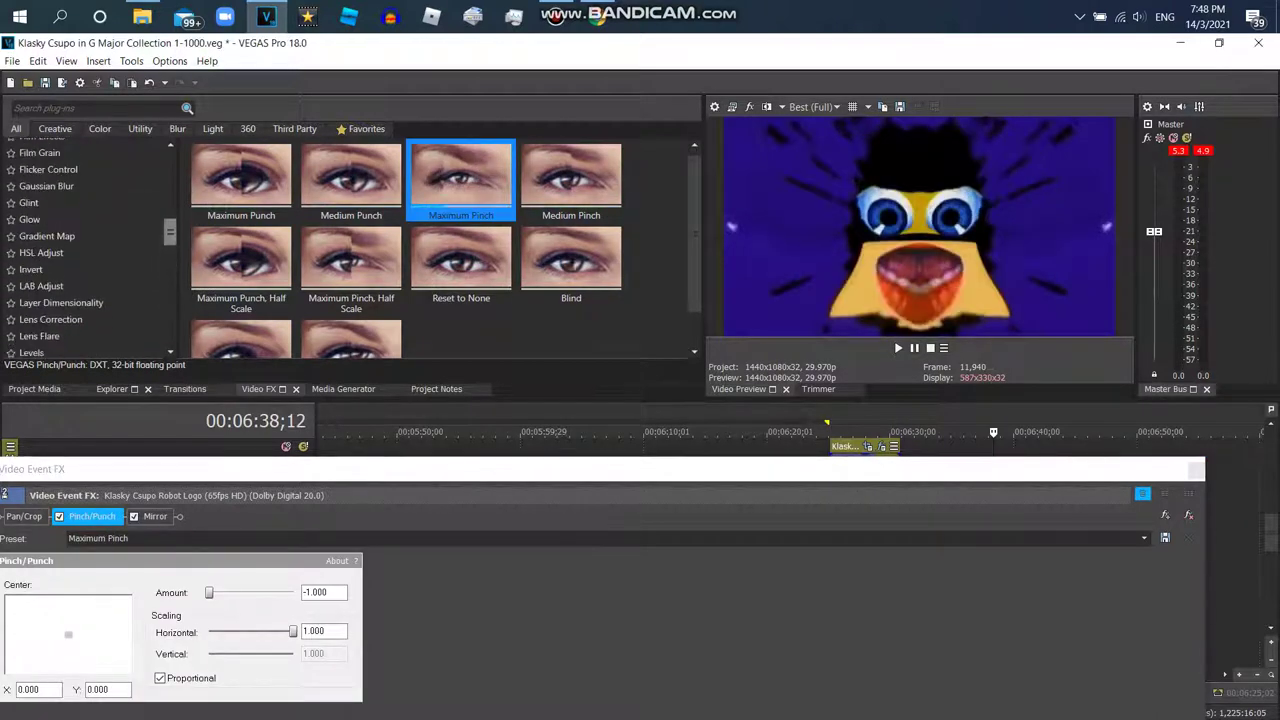
pyautogui.click(45, 269)
pyautogui.doubleClick(240, 185)
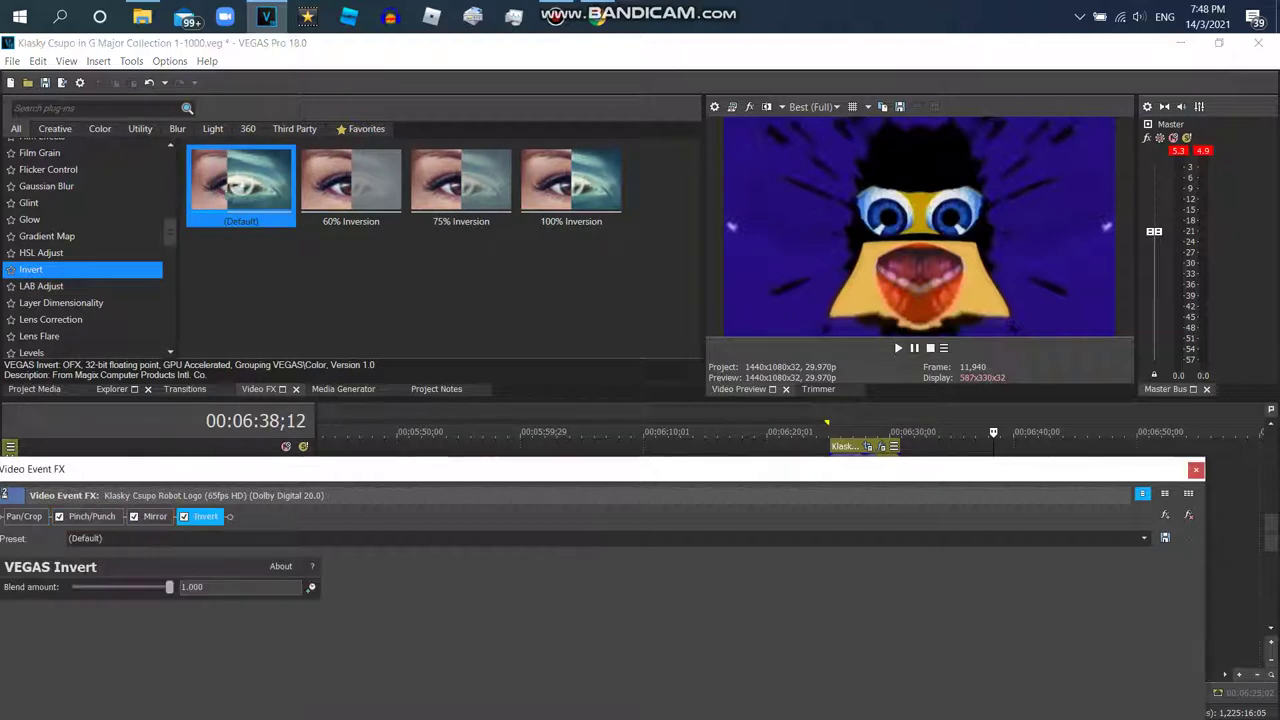
pyautogui.moveTo(205, 516); pyautogui.dragTo(75, 516)
# - Add the HSL Adjust effect with the Invert Color preset directly after Invert in the effect chain
pyautogui.click(41, 252)
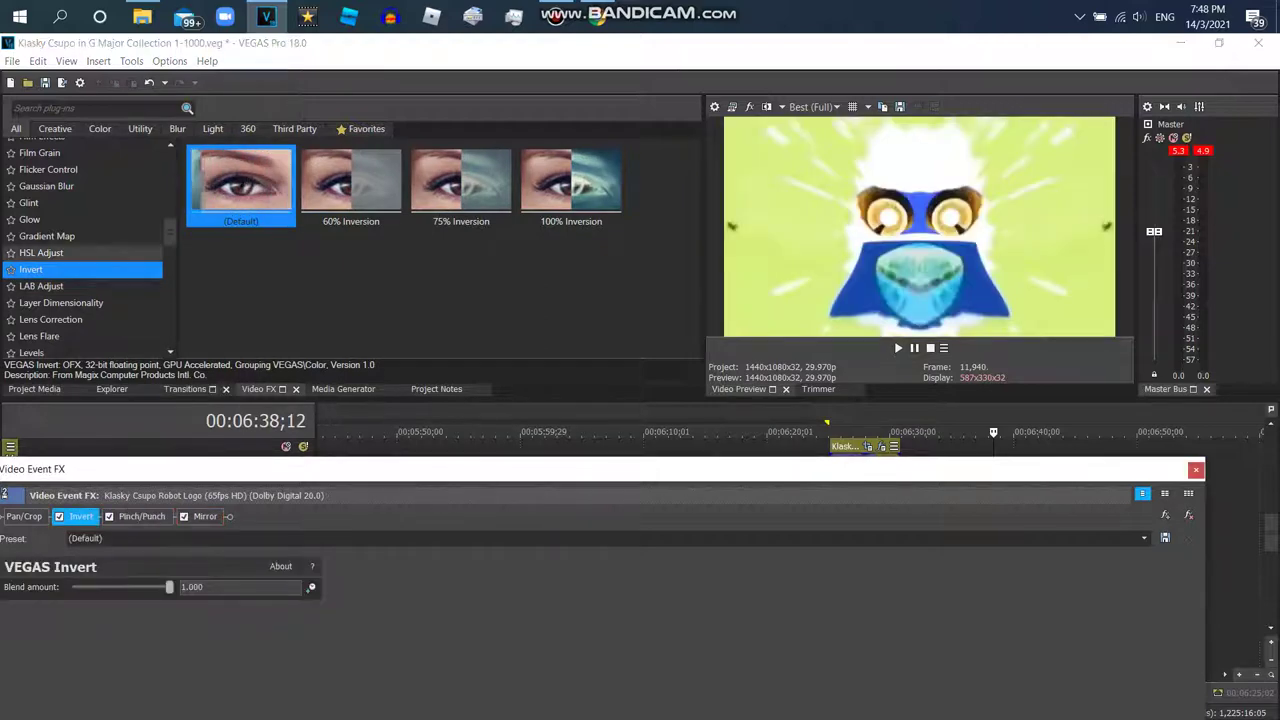
pyautogui.click(460, 185)
pyautogui.doubleClick(460, 185)
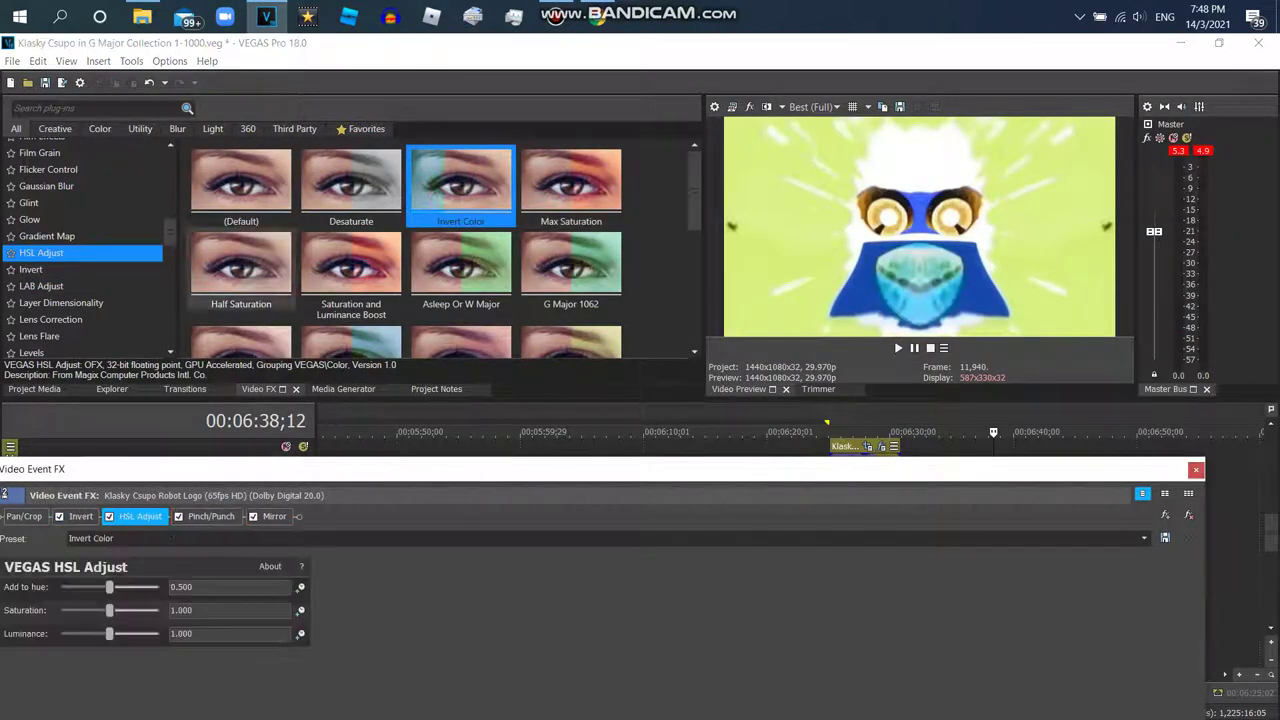
# - Add Color Corrector (Secondary) with the Invert Color preset between Invert and HSL Adjust, and close the event's effect settings
pyautogui.scroll(5, 60, 238)
pyautogui.click(75, 255)
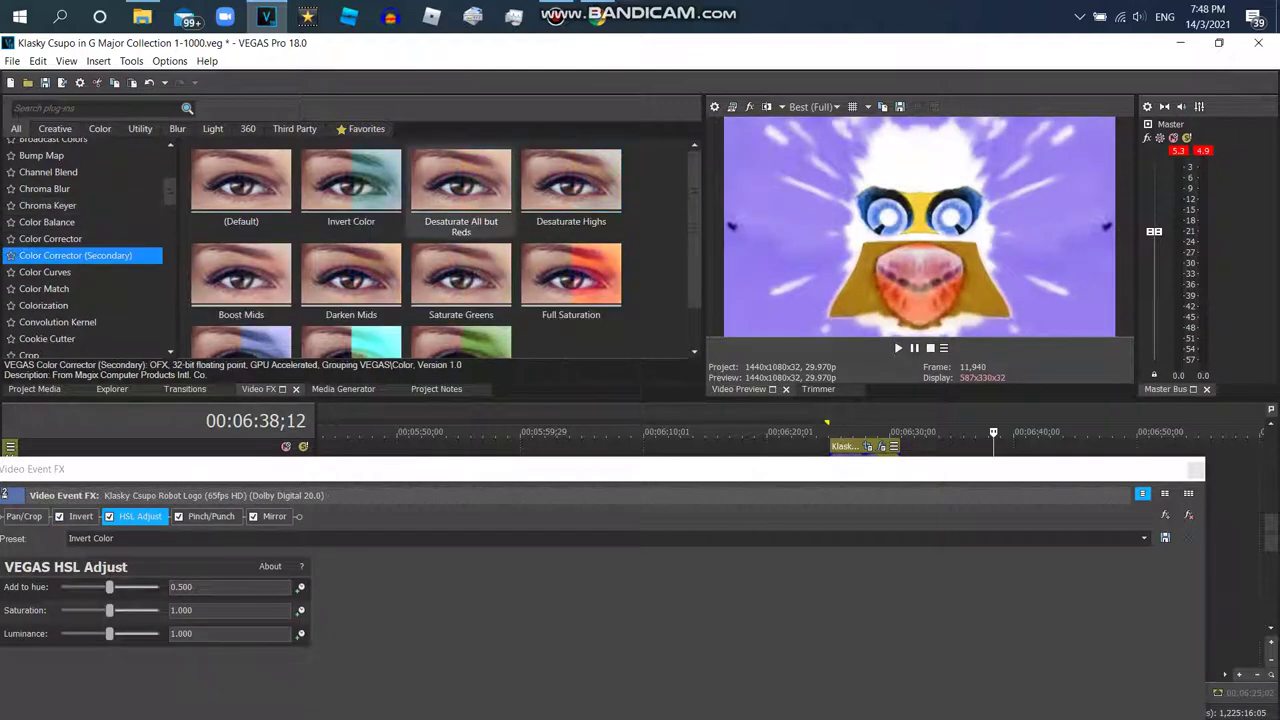
pyautogui.doubleClick(350, 185)
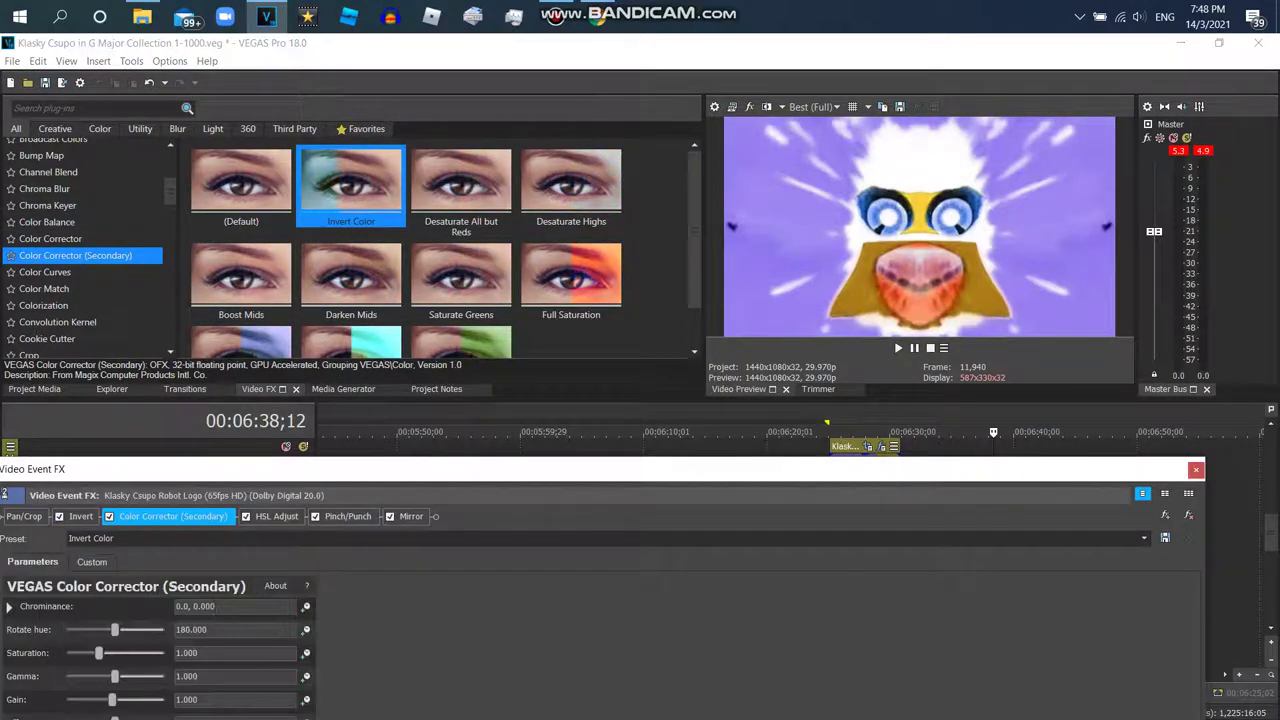
pyautogui.press('Escape')
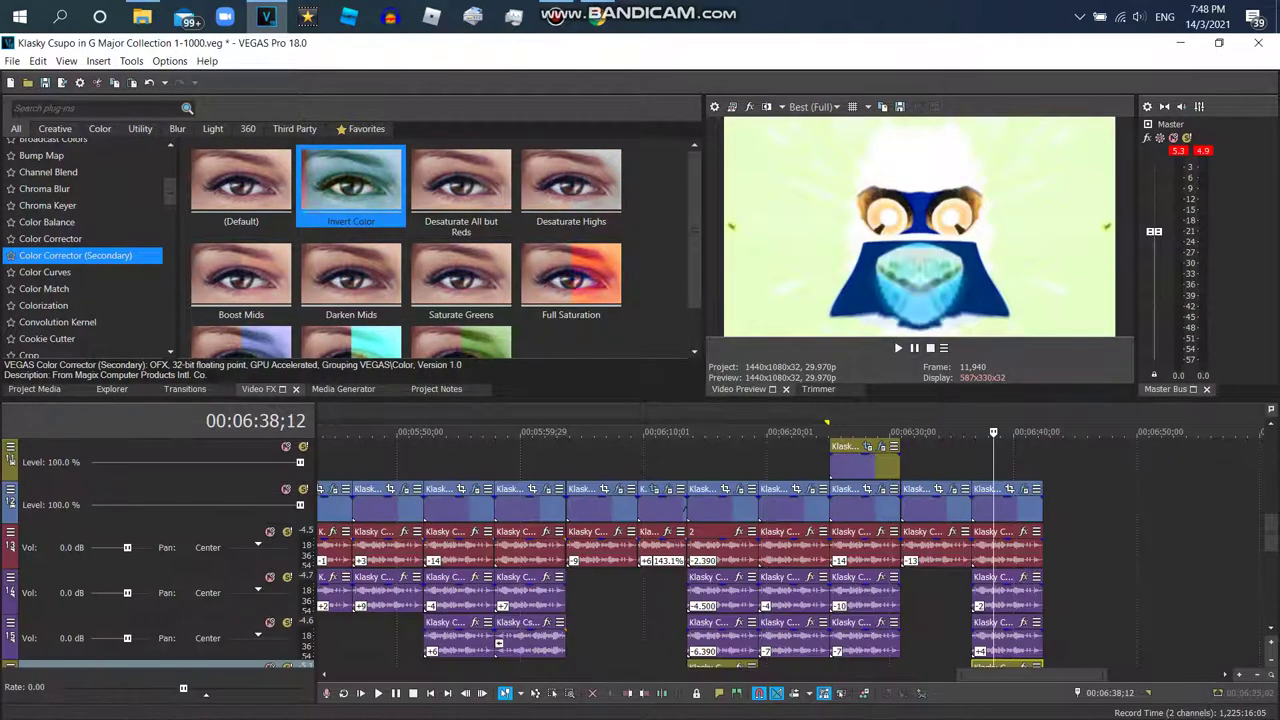
# - Add another Klasky Csupo Robot Logo clip with its audio to the timeline directly after the last event
pyautogui.click(35, 389)
pyautogui.moveTo(245, 150); pyautogui.dragTo(1070, 520)
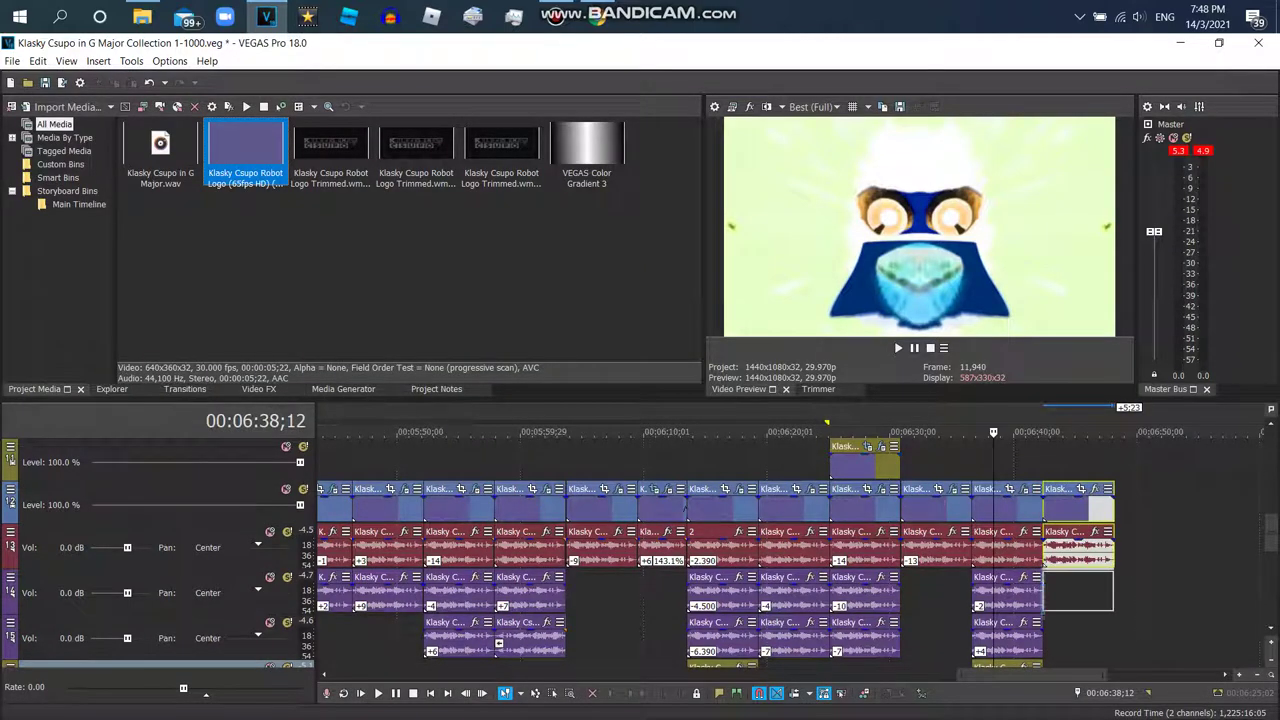
# - Duplicate the last clip's audio onto the audio track below and pitch the copy by -4 with the élastique Pro method
pyautogui.rightClick(1024, 595)
pyautogui.click(1100, 452)
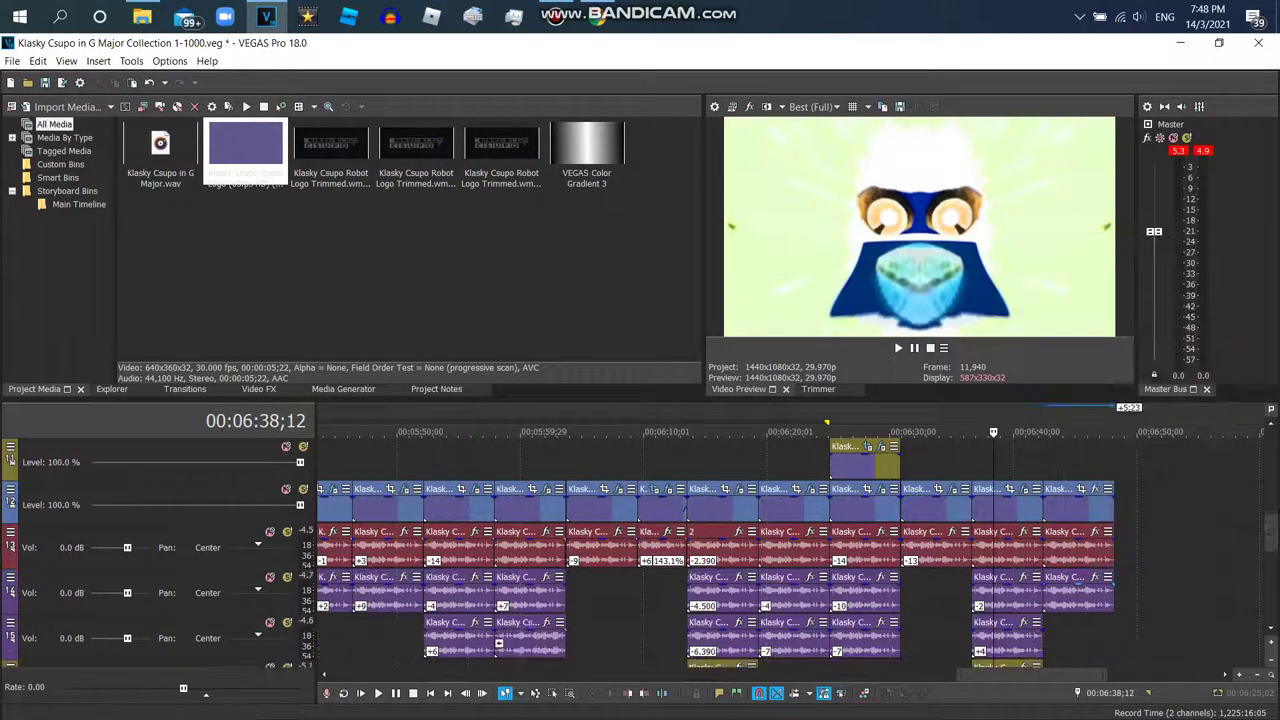
pyautogui.rightClick(1065, 592)
pyautogui.click(1100, 705)
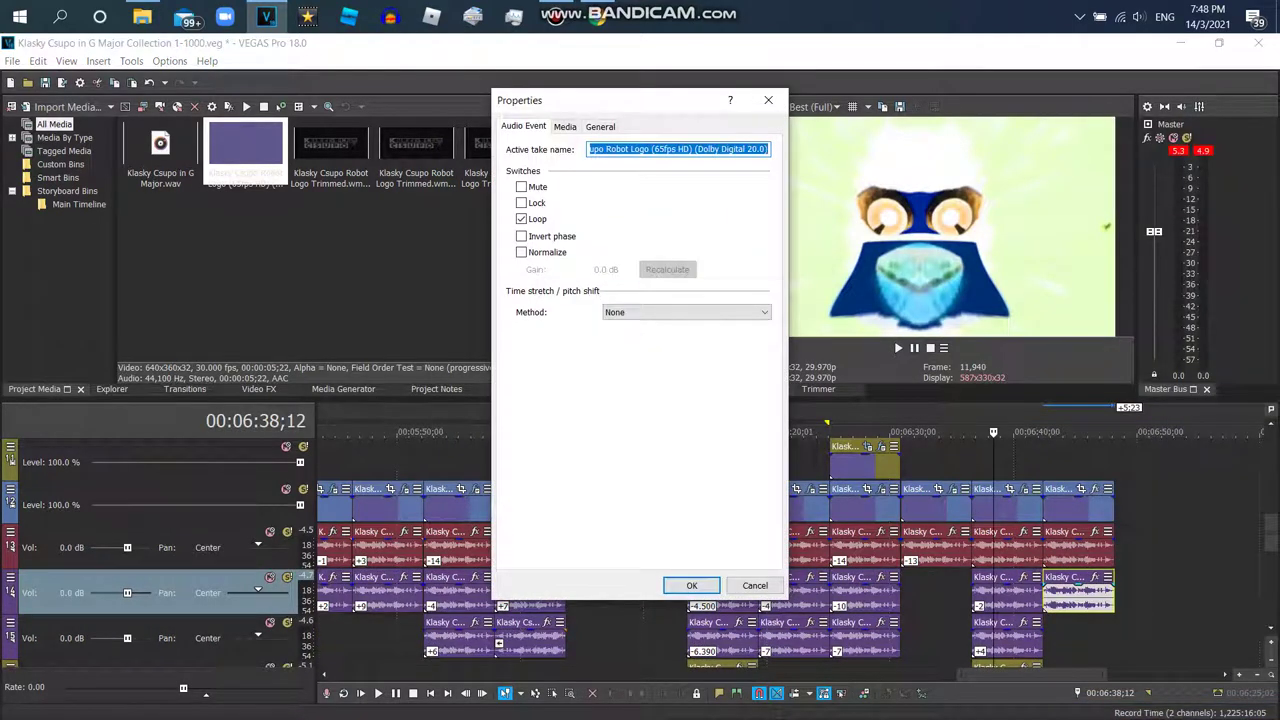
pyautogui.click(686, 312)
pyautogui.click(625, 331)
pyautogui.click(686, 335)
pyautogui.click(625, 361)
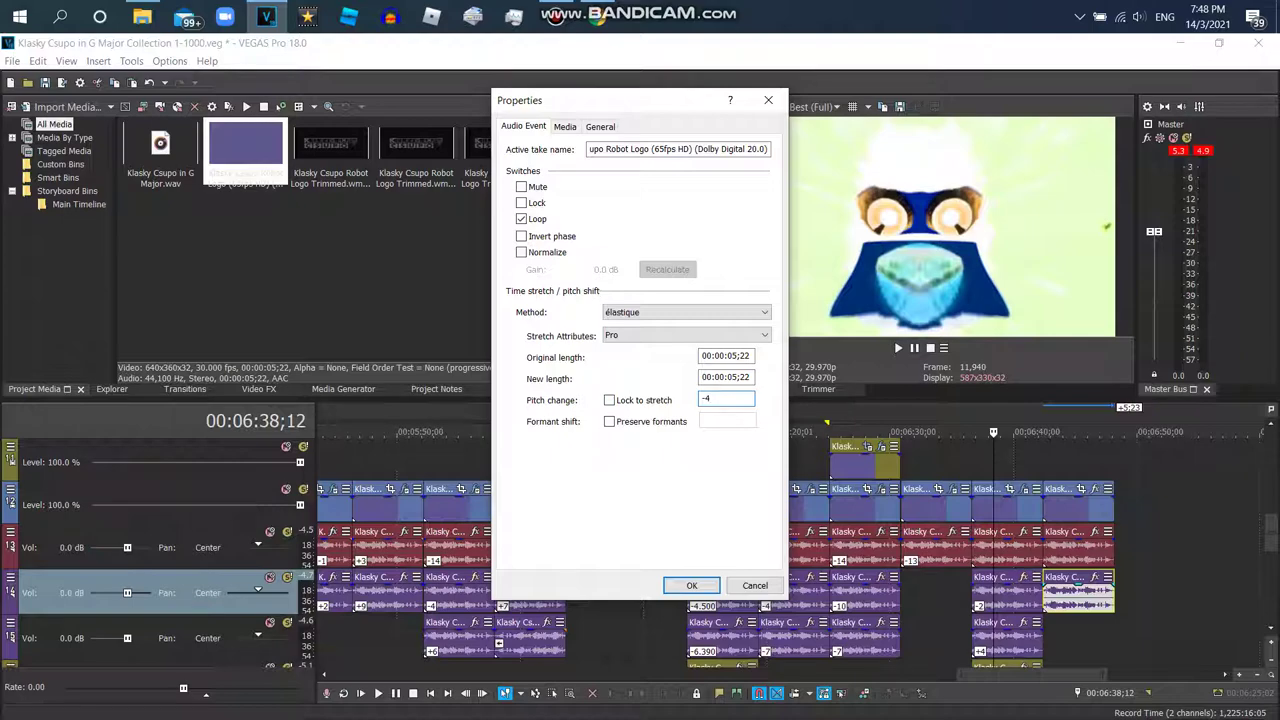
pyautogui.press('Return')
# - Apply the Devil's Blast filter package to the last video event
pyautogui.click(1095, 489)
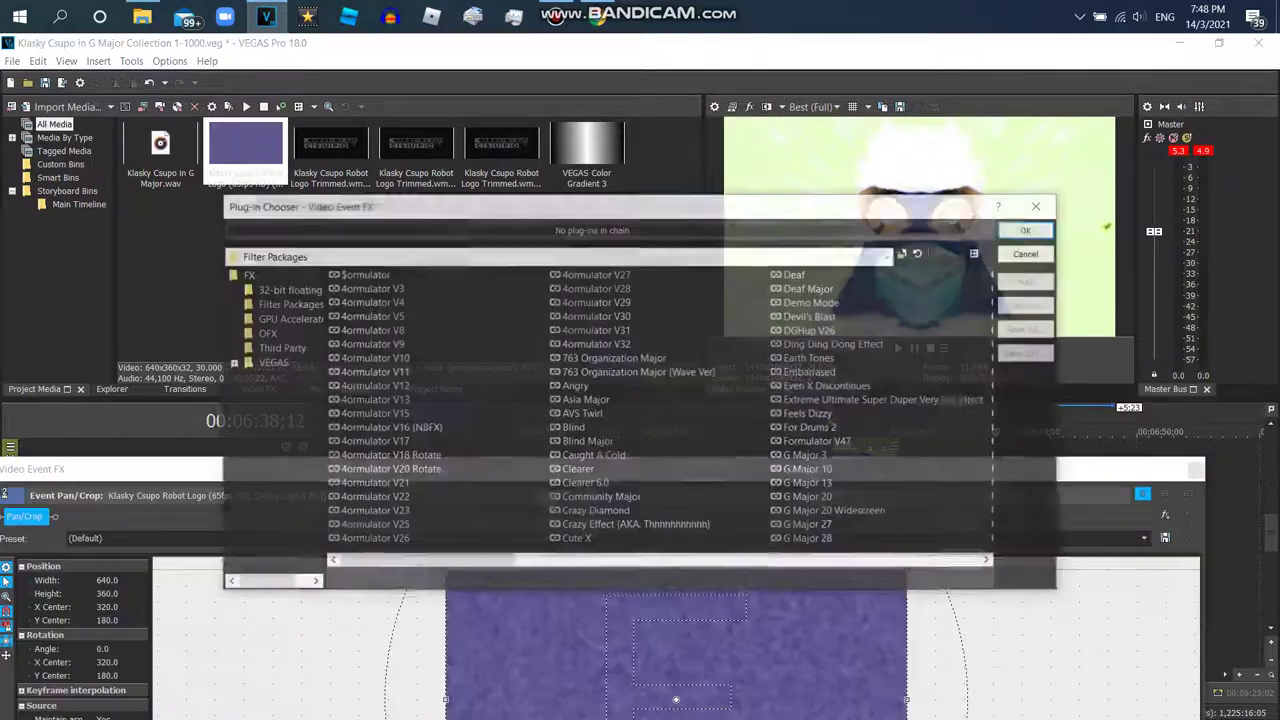
pyautogui.moveTo(485, 561); pyautogui.dragTo(543, 561)
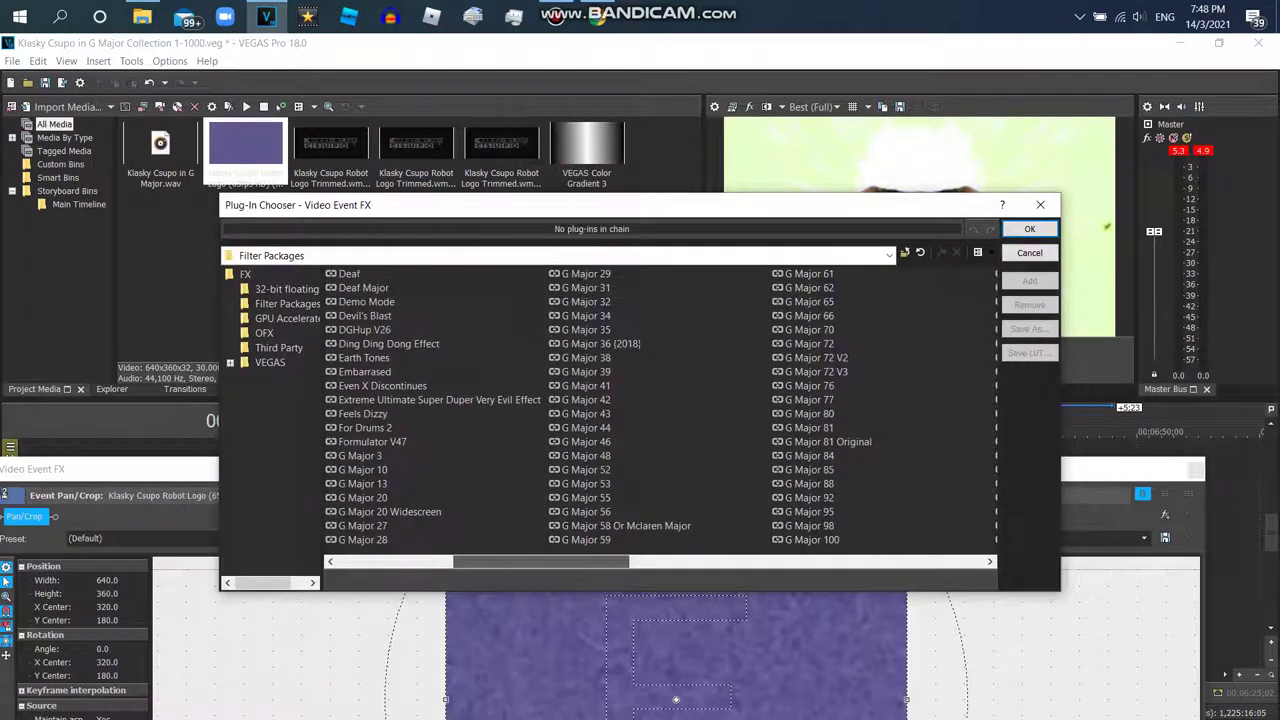
pyautogui.click(809, 329)
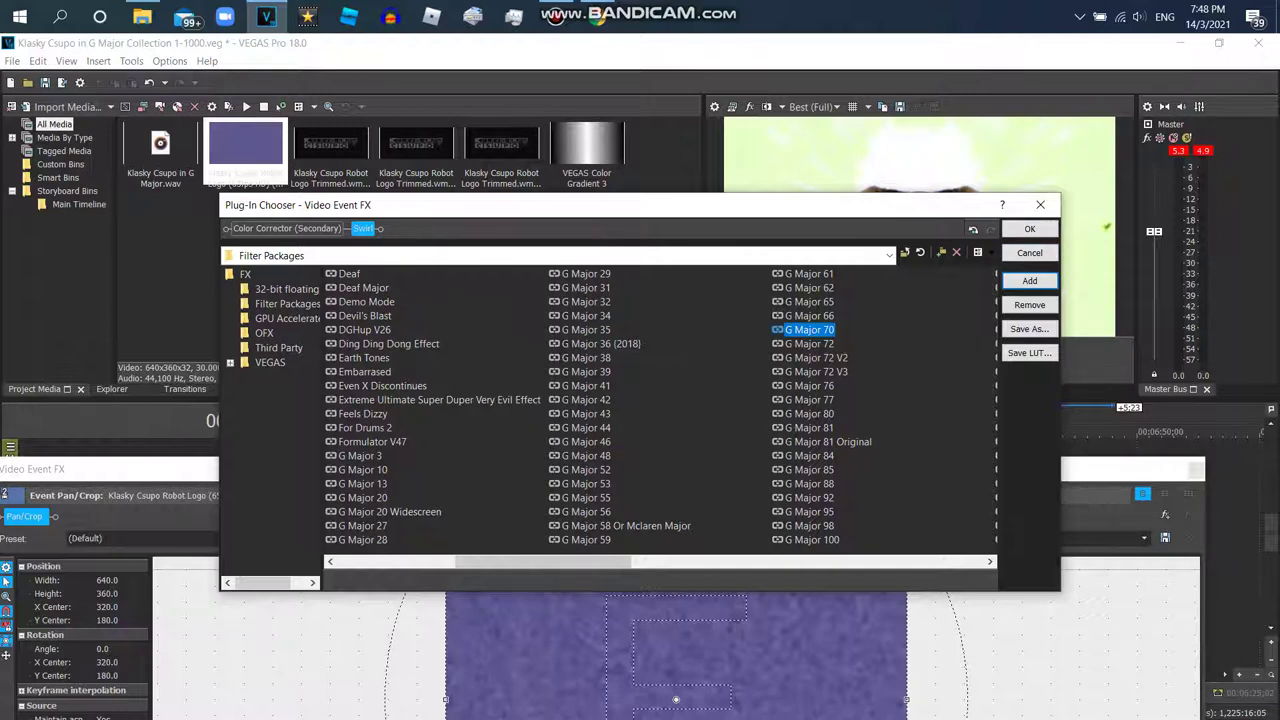
pyautogui.click(364, 315)
pyautogui.doubleClick(364, 315)
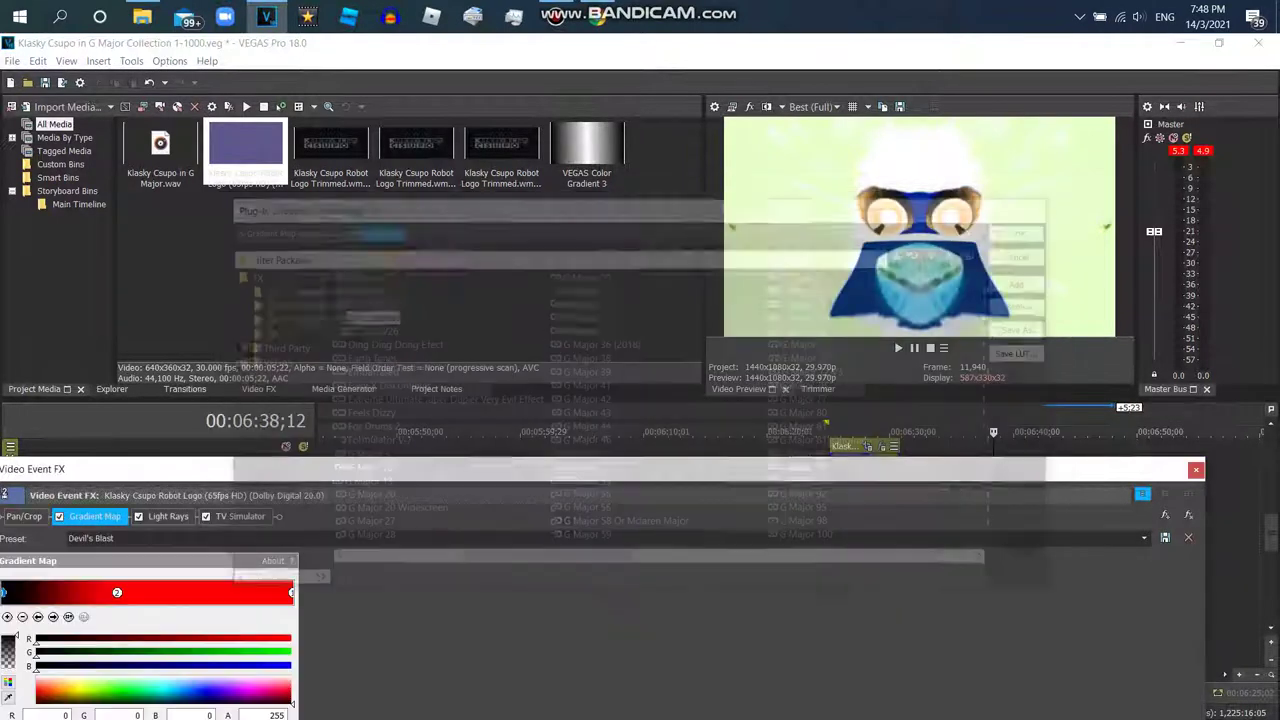
# - Remove Light Rays from the effect chain, delete the Gradient Map's middle color point, and preview the event
pyautogui.press('Delete')
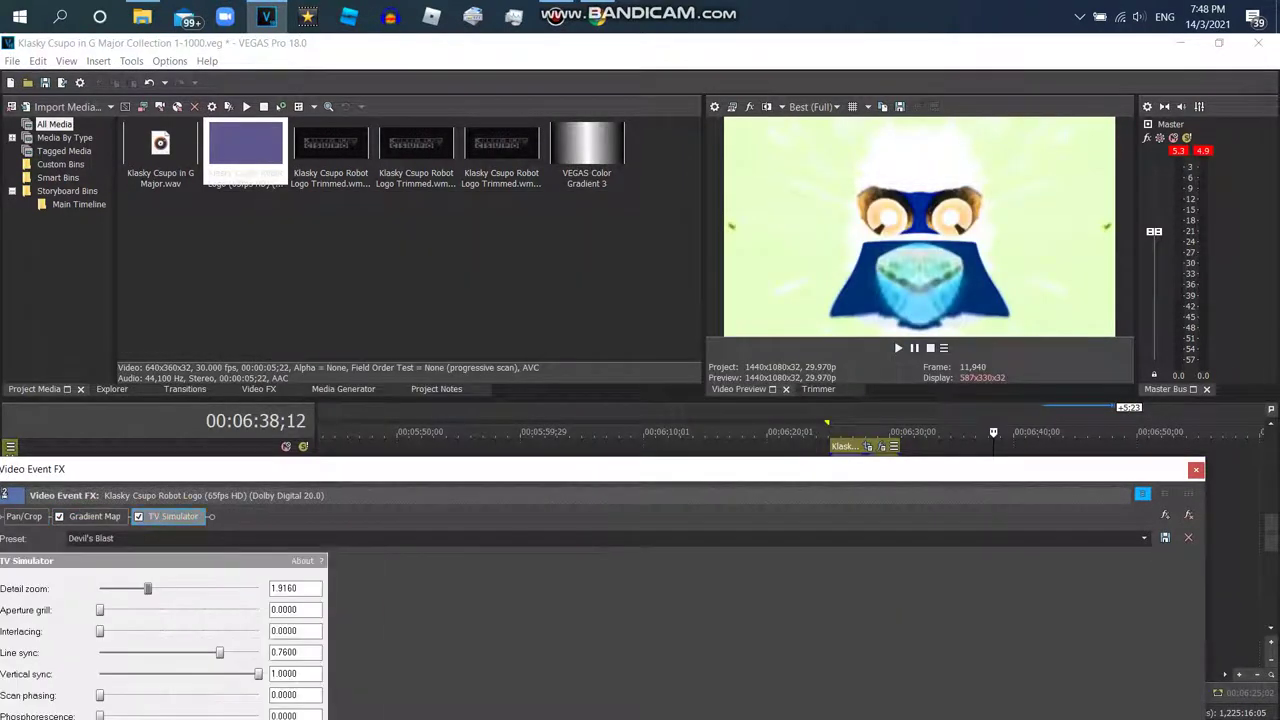
pyautogui.click(94, 516)
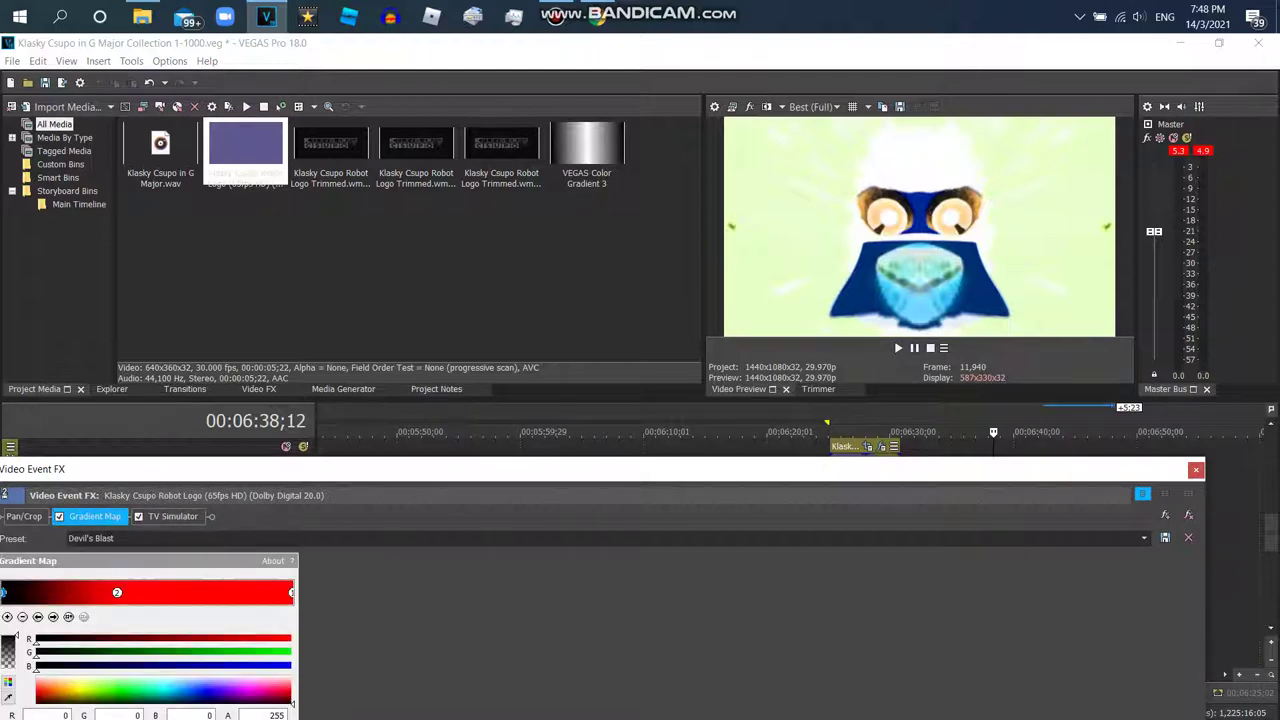
pyautogui.click(117, 593)
pyautogui.press('Delete')
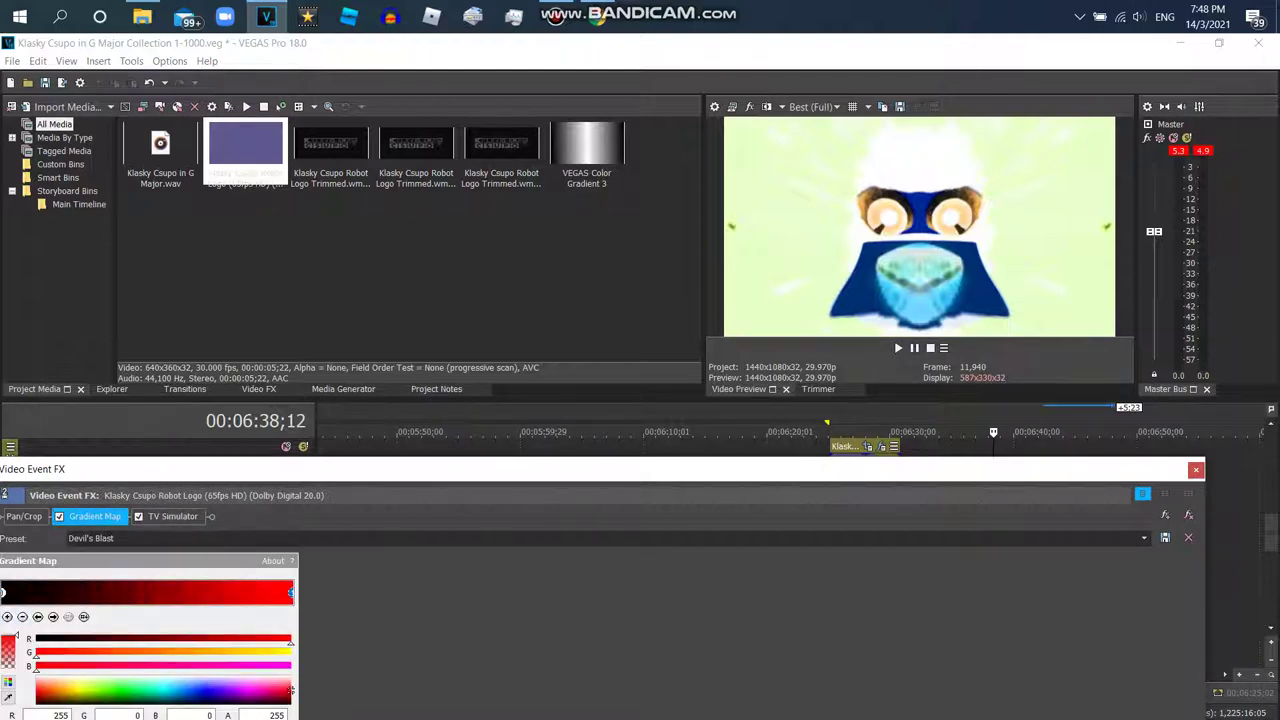
pyautogui.click(1195, 469)
pyautogui.click(1050, 432)
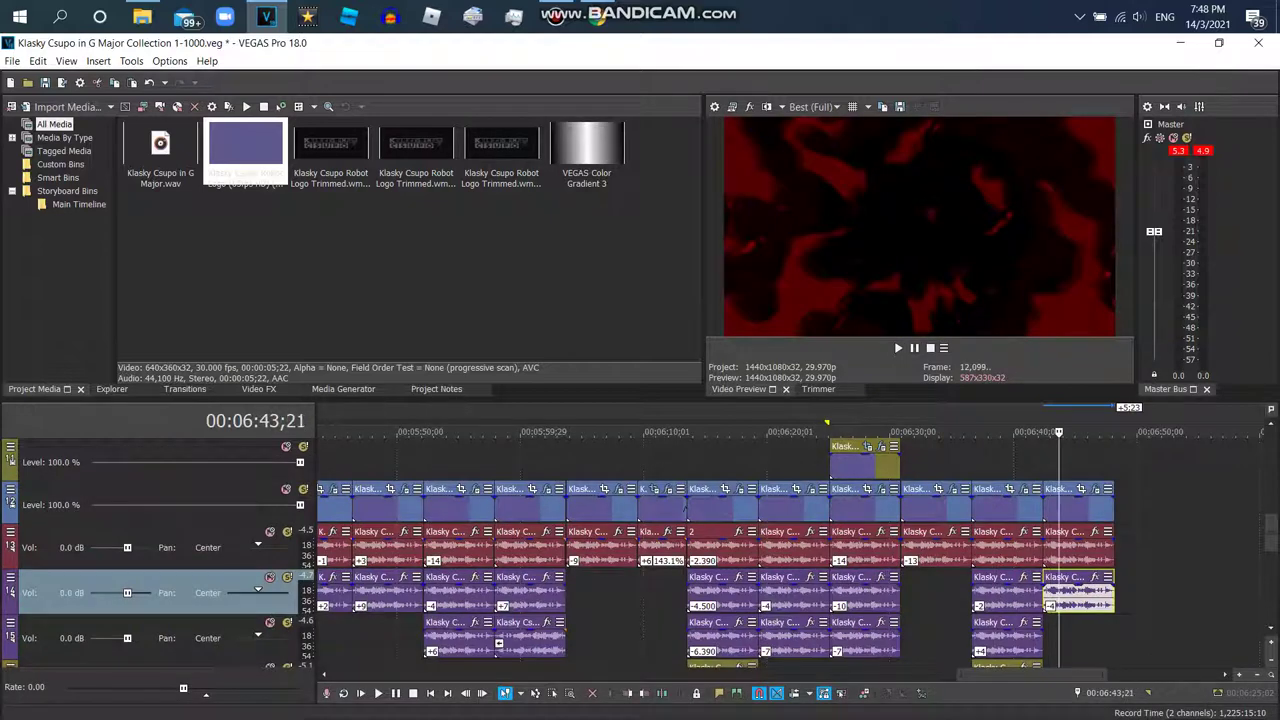
# - Save the project under its current name
pyautogui.click(12, 61)
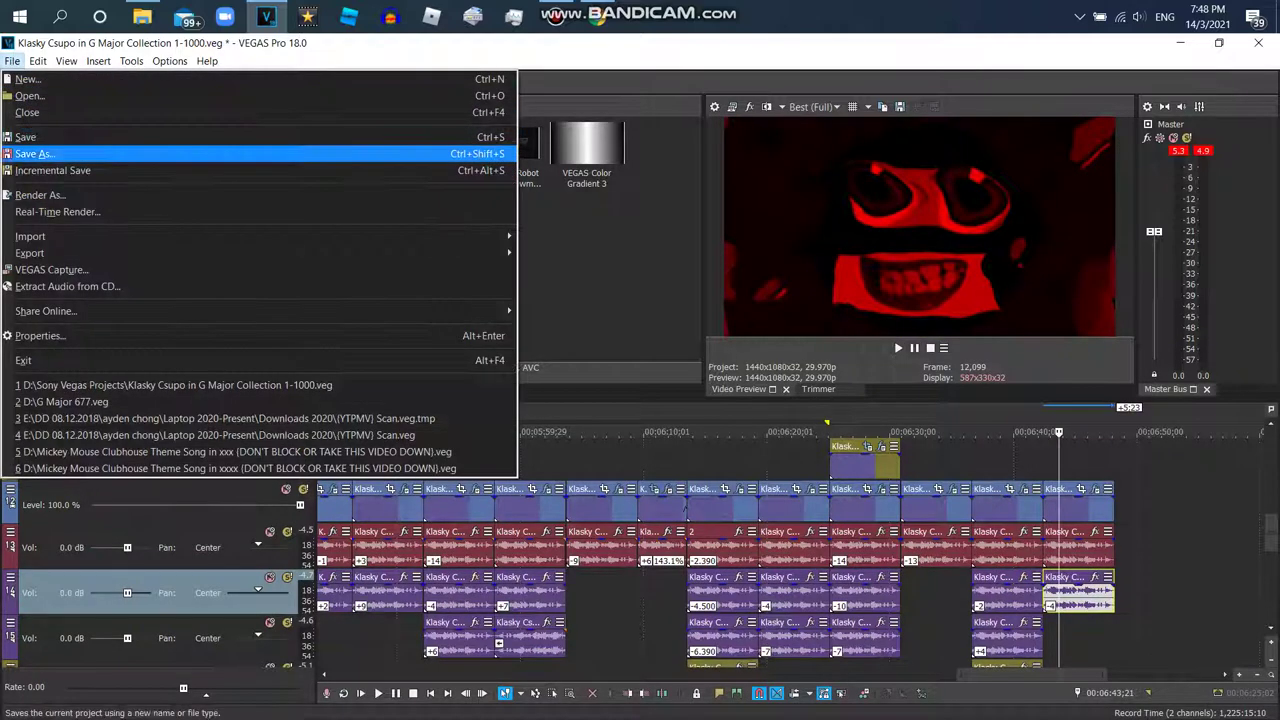
pyautogui.click(30, 134)
pyautogui.click(556, 17)
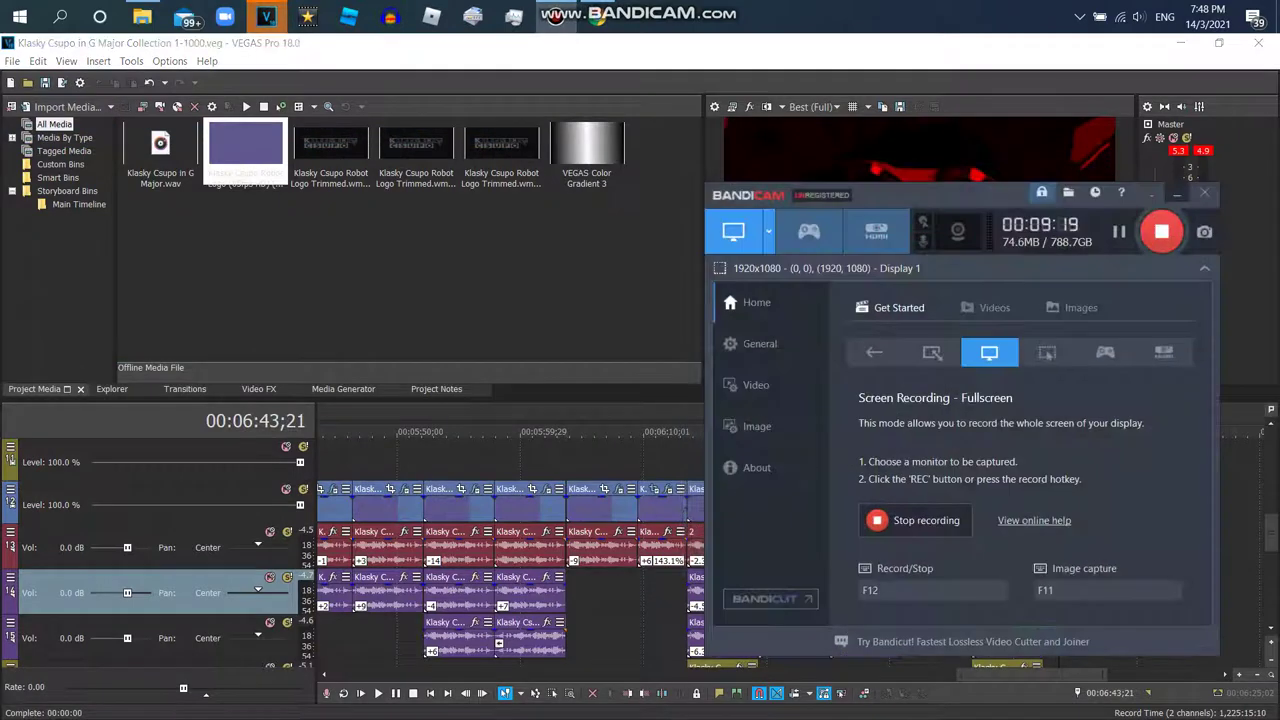
pyautogui.click(1181, 185)
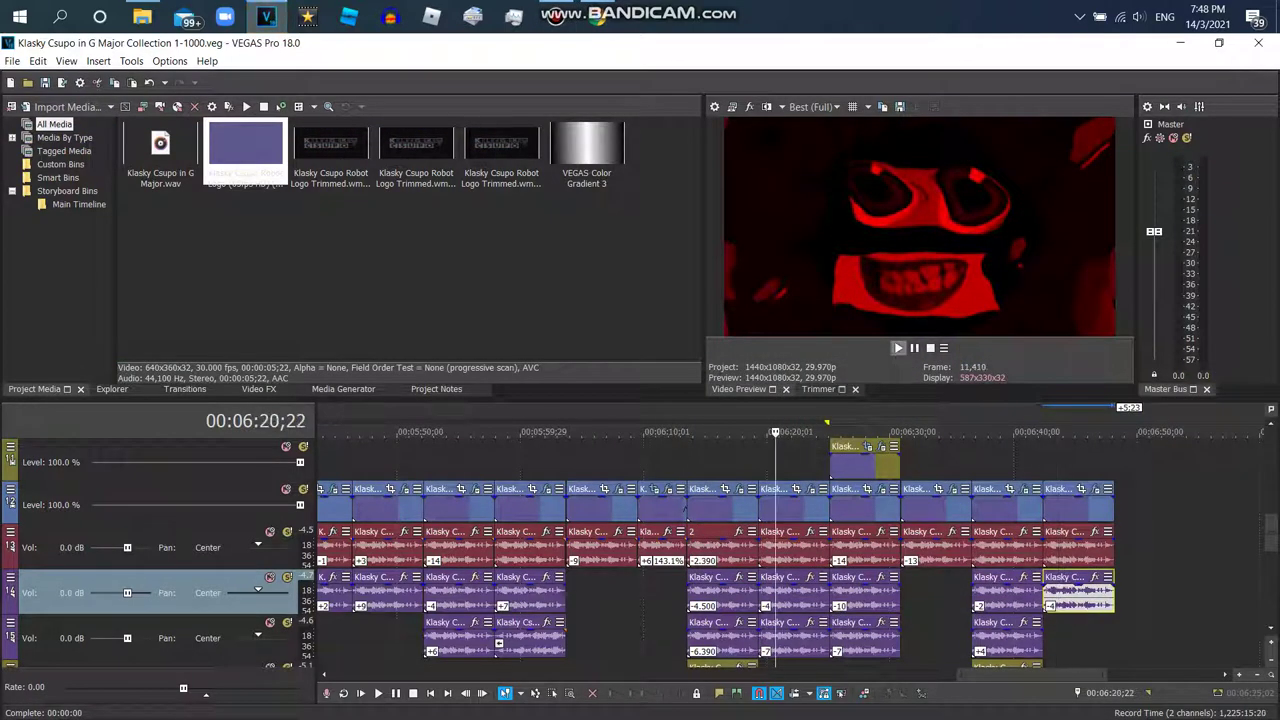
# - Play back the earlier variants on the timeline, restarting from within the clip whose audio is pitched -2.390
pyautogui.press('space')
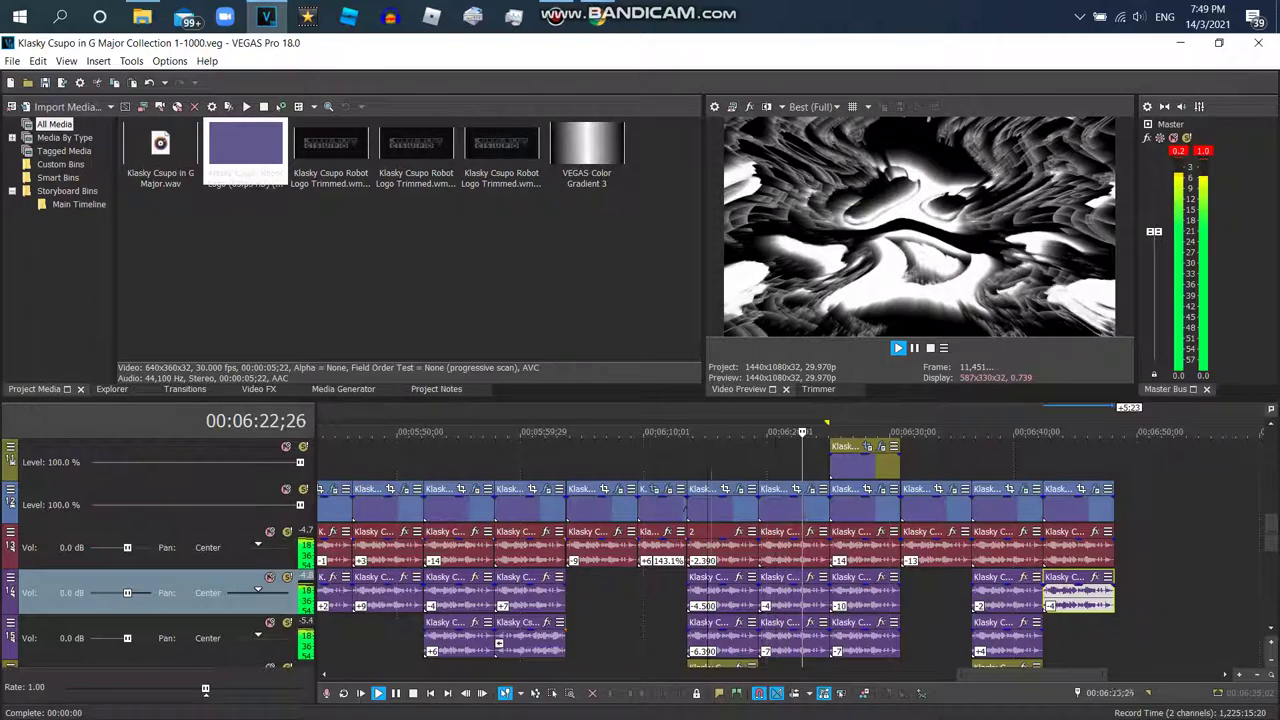
pyautogui.click(713, 432)
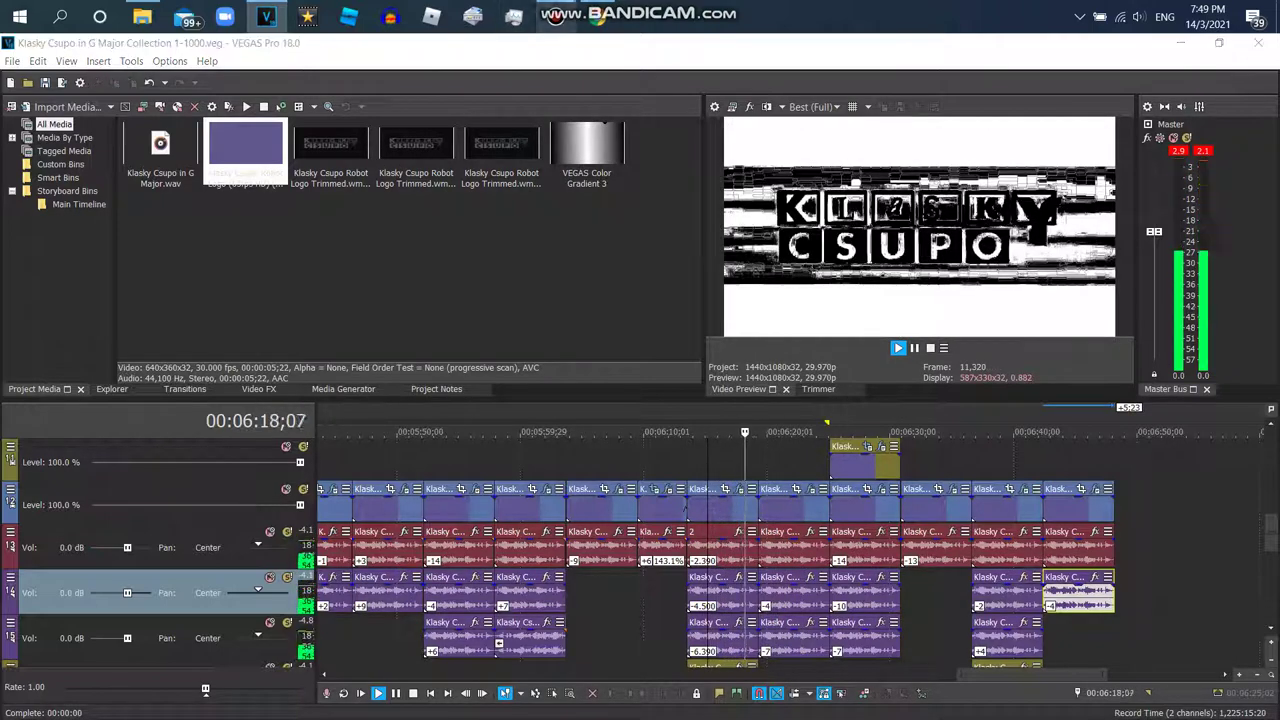
pyautogui.click(556, 14)
pyautogui.click(556, 14)
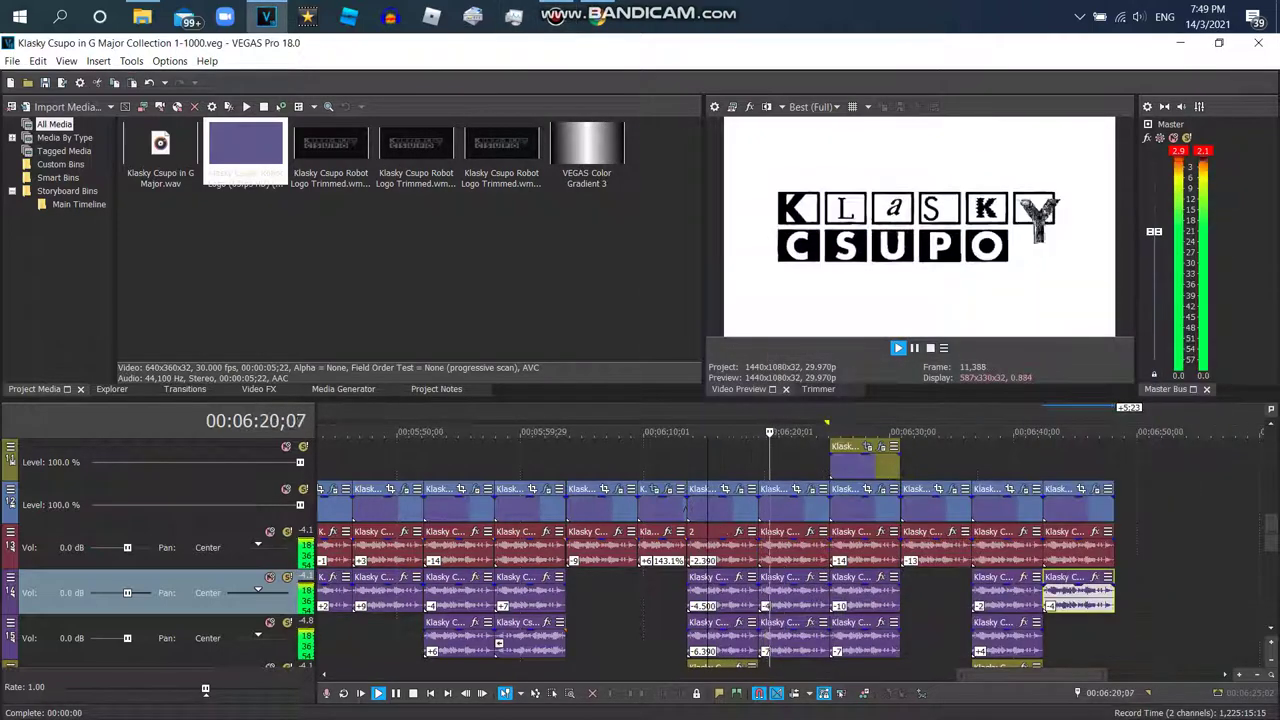